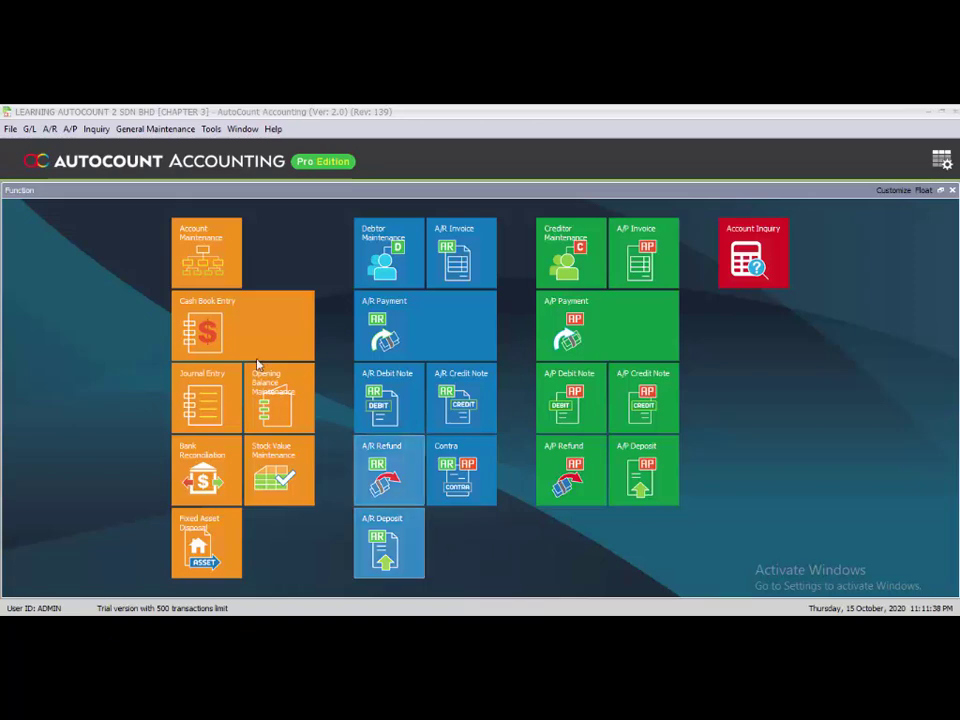
# - Create a receipt voucher received from CASH CUSTOMER with the description SALES and the payment method CASH
pyautogui.click(229, 313)
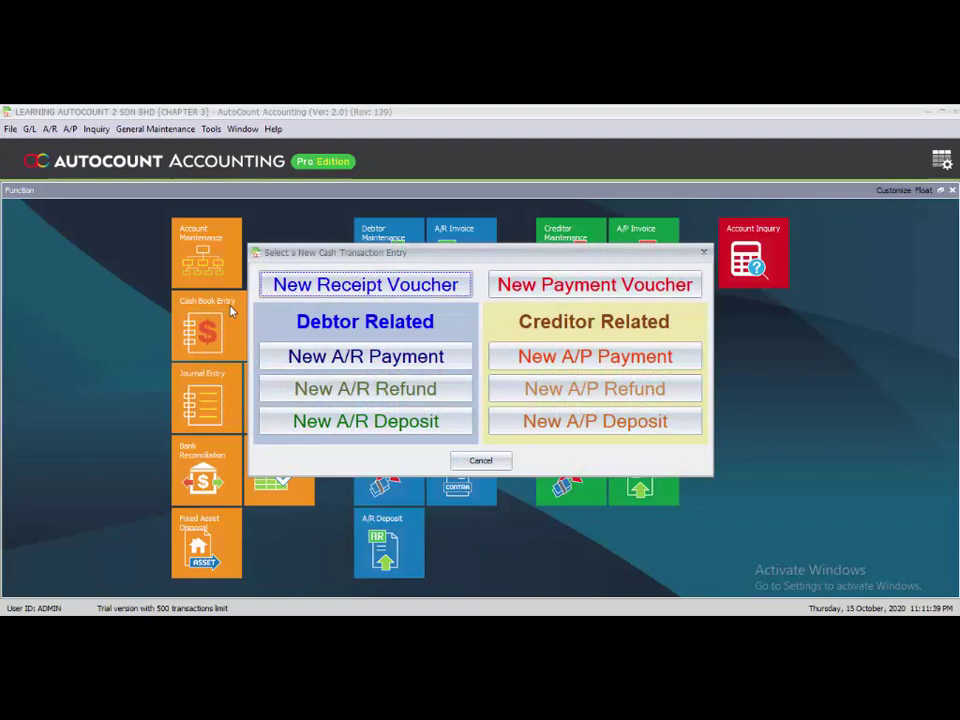
pyautogui.click(348, 292)
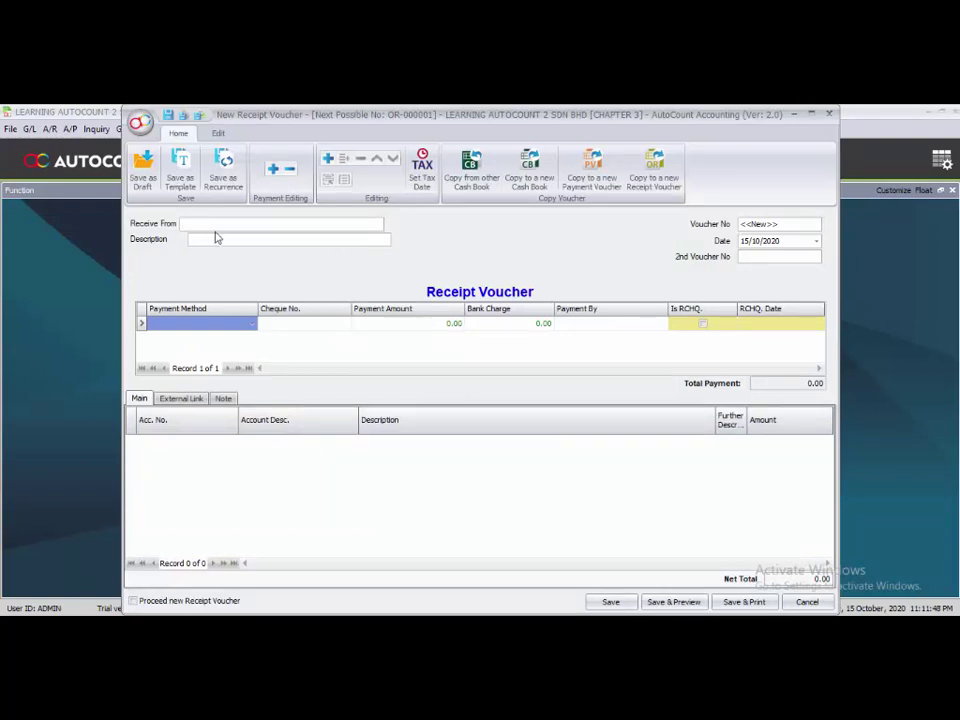
pyautogui.write('CASH CUSTOMER')
pyautogui.press('Tab')
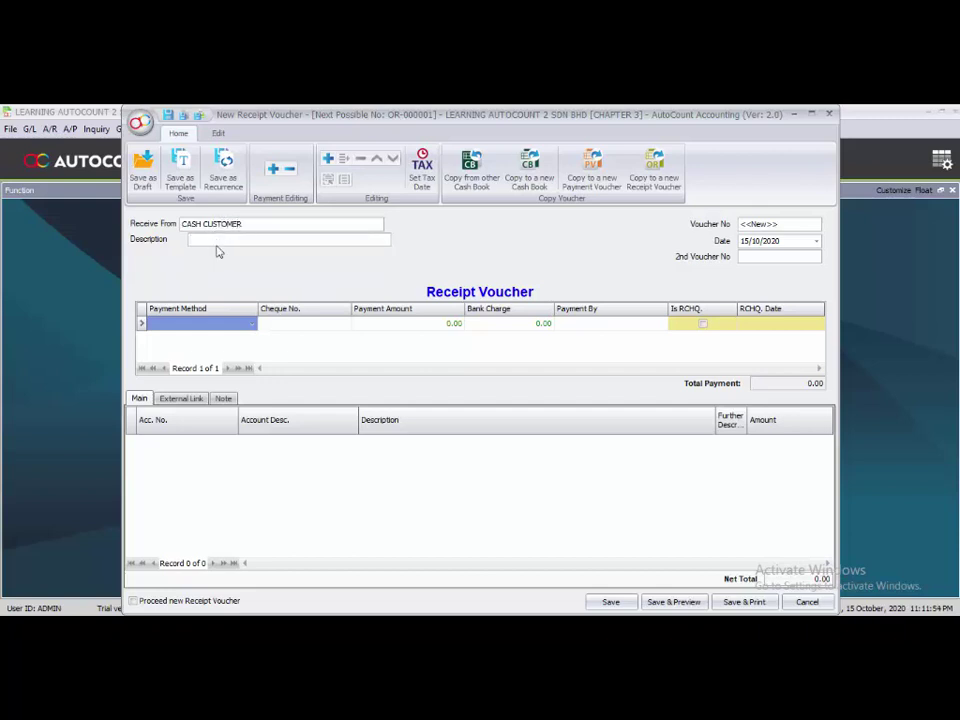
pyautogui.write('SALES')
pyautogui.click(252, 324)
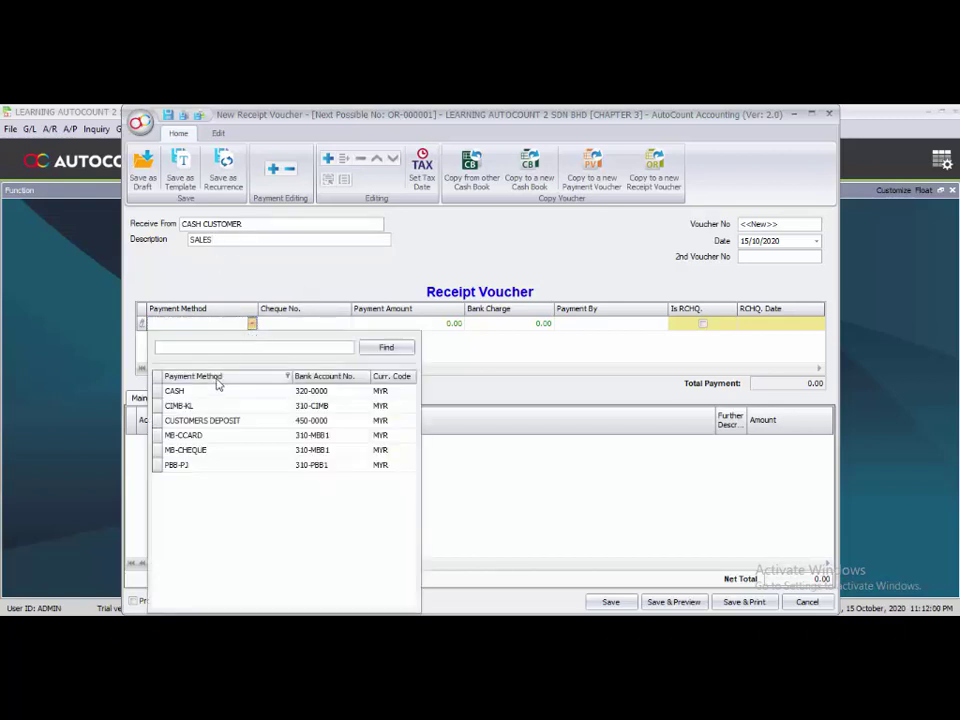
pyautogui.click(176, 391)
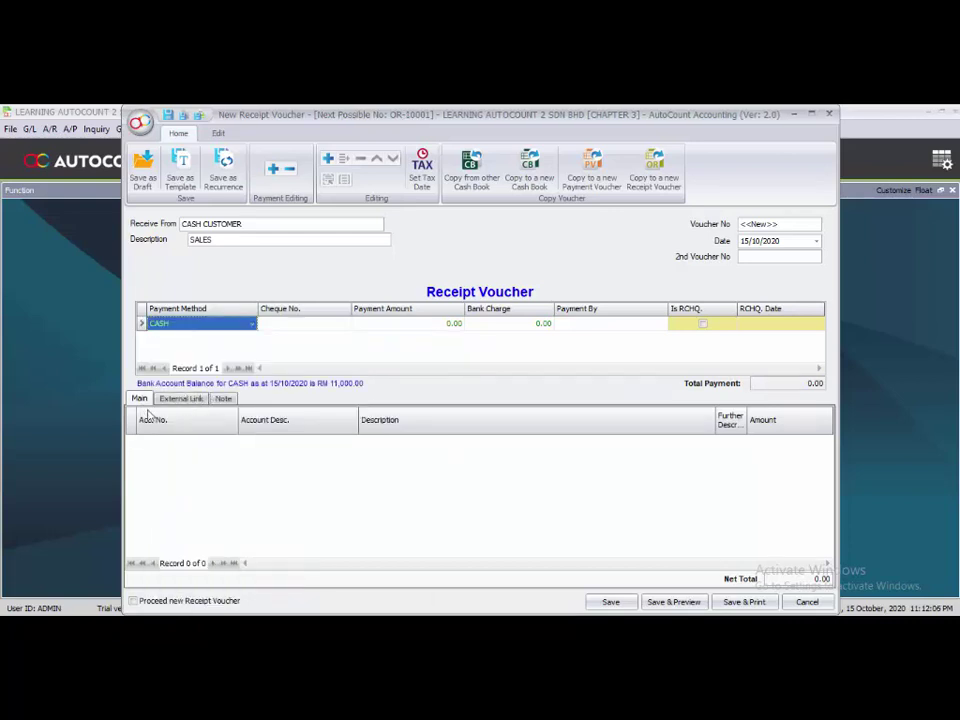
# - Add a detail line to the receipt voucher and assign it to account 500-1000 CASH SALES
pyautogui.rightClick(162, 481)
pyautogui.click(186, 490)
pyautogui.click(232, 443)
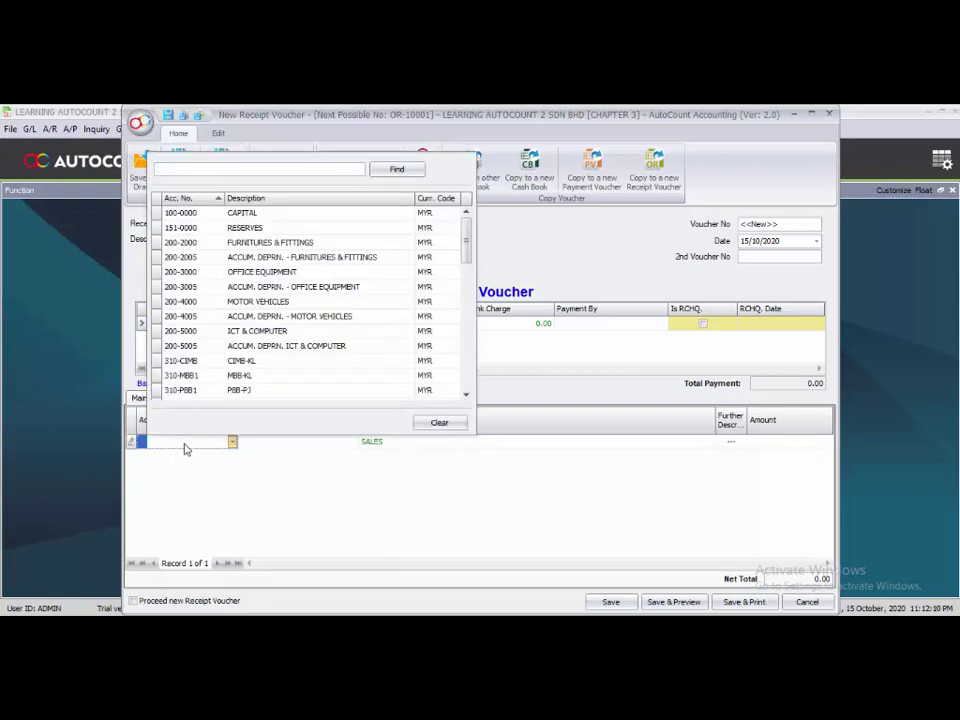
pyautogui.write('500')
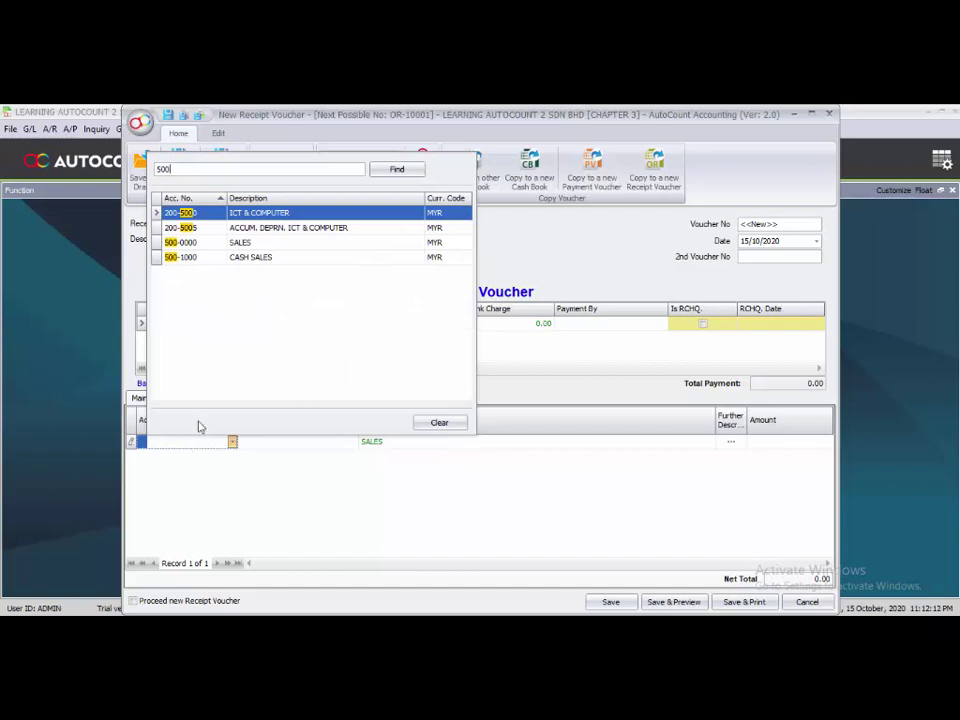
pyautogui.click(253, 258)
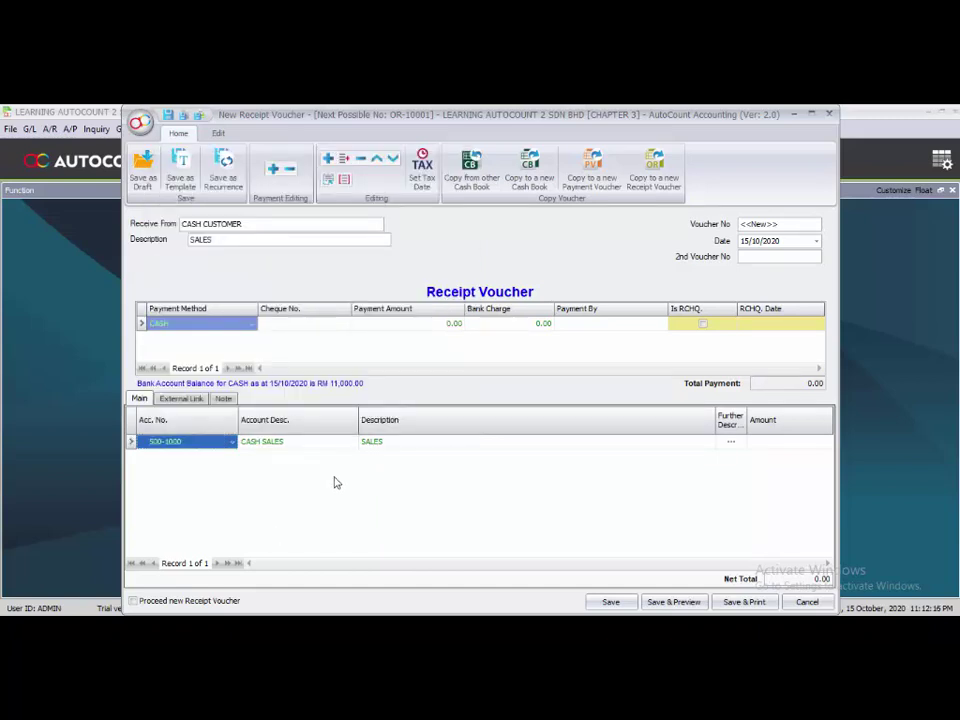
# - Change the detail line's description to ITEM 1340 and enter an amount of 7,000
pyautogui.click(380, 452)
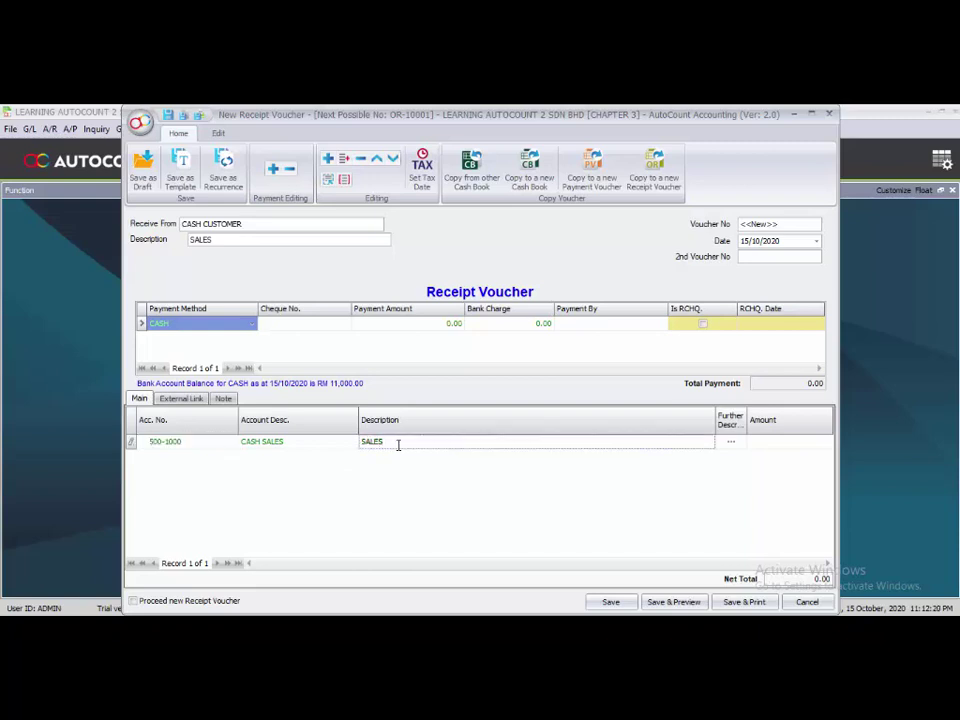
pyautogui.moveTo(398, 446); pyautogui.dragTo(317, 454)
pyautogui.write('ITEM 1340')
pyautogui.press('Return')
pyautogui.click(770, 445)
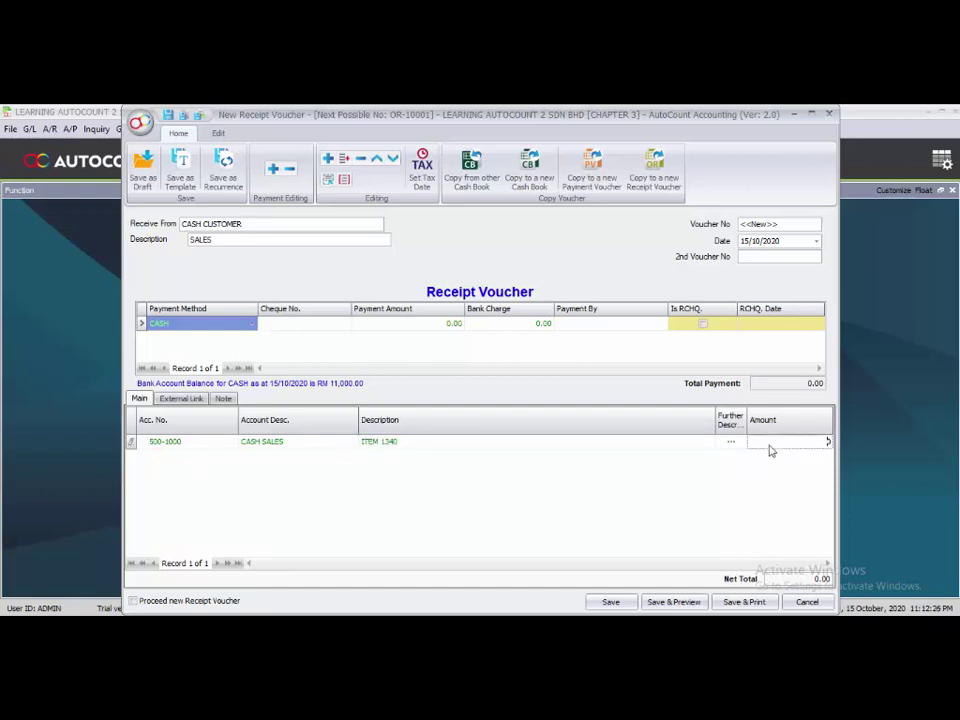
pyautogui.write('7,000')
pyautogui.press('Return')
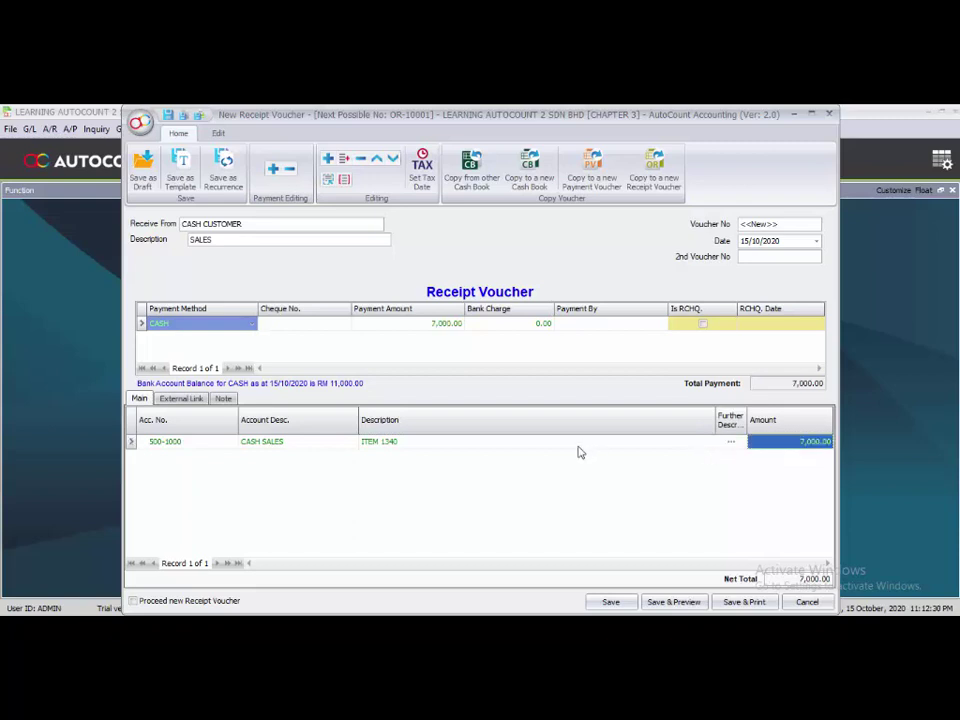
# - Enable proceeding to a new receipt voucher, date this one 06/04/2020 and save it
pyautogui.click(150, 601)
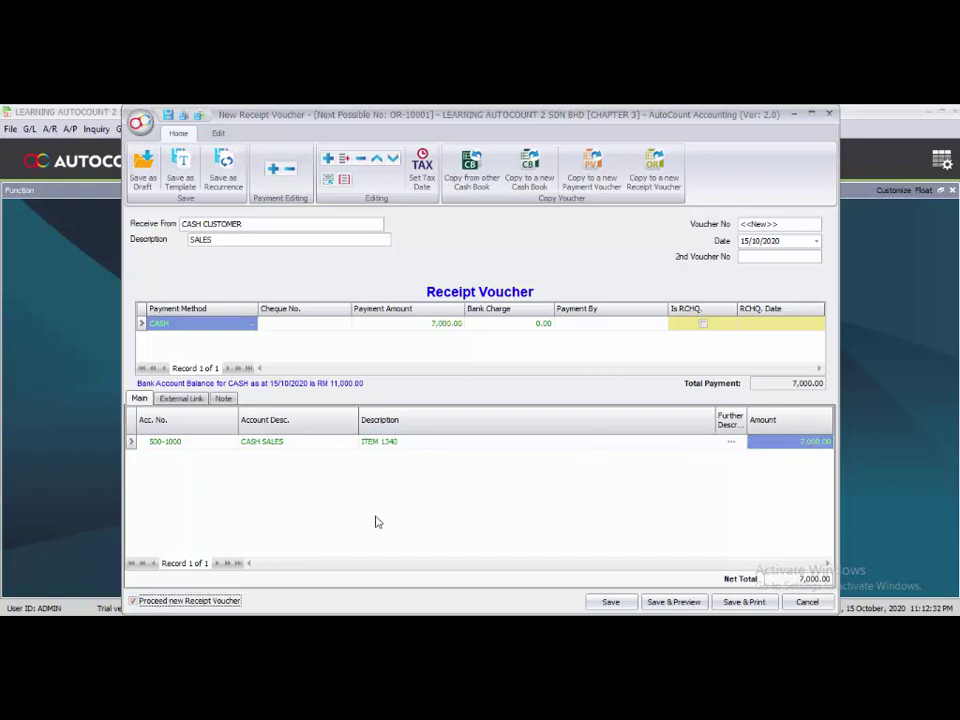
pyautogui.click(744, 242)
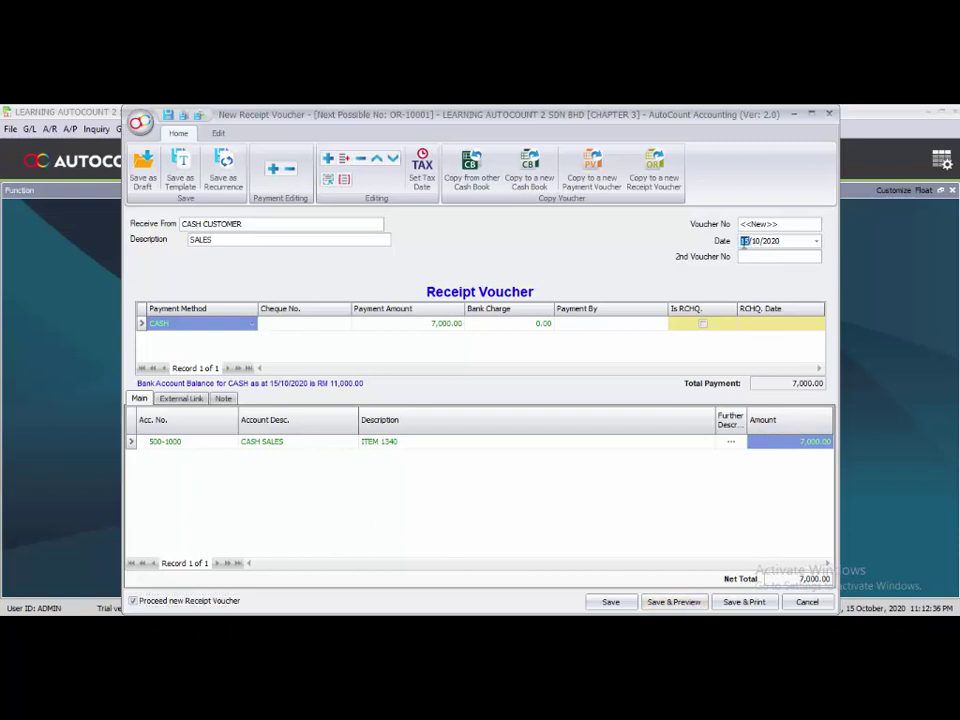
pyautogui.write('0604')
pyautogui.click(611, 602)
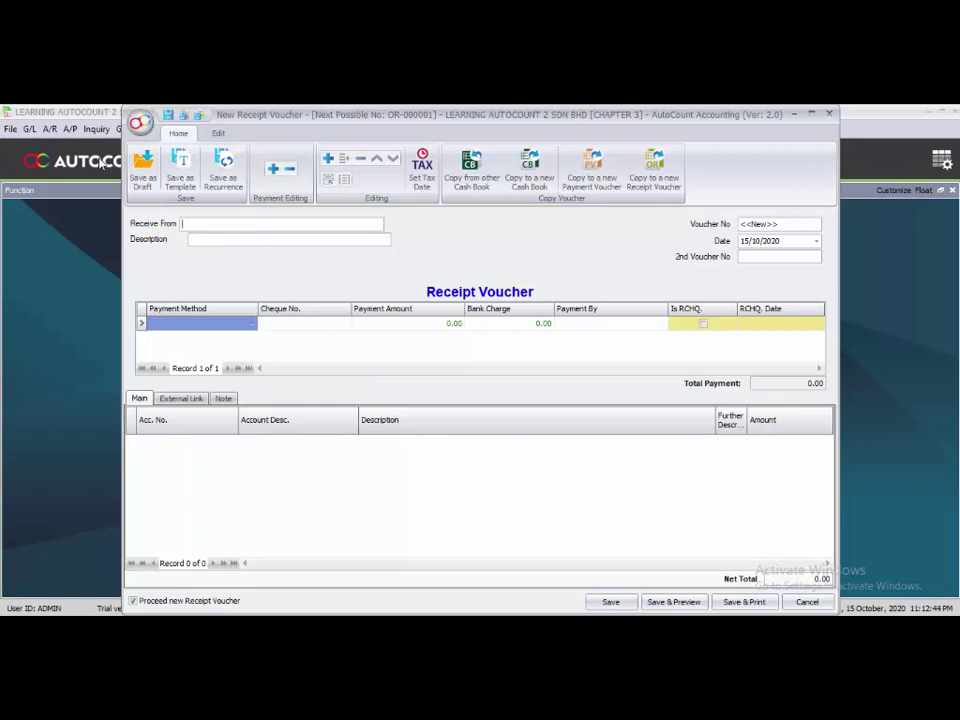
# - Fill in the new receipt voucher as received from CASH CUSTOMER with the description SALES
pyautogui.click(198, 224)
pyautogui.write('CAS')
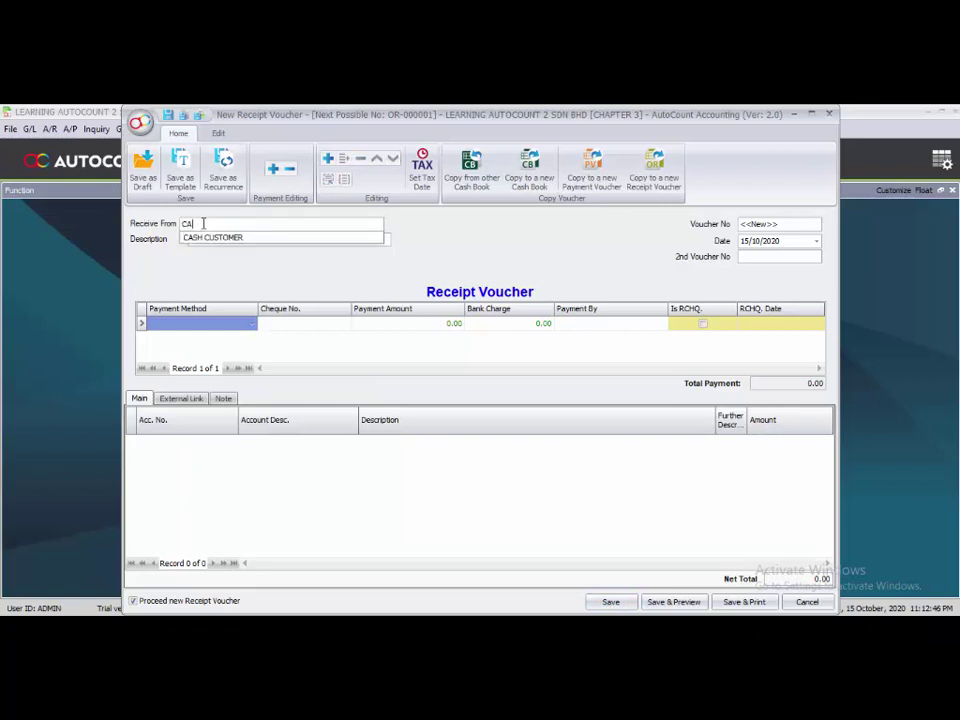
pyautogui.click(210, 238)
pyautogui.click(221, 240)
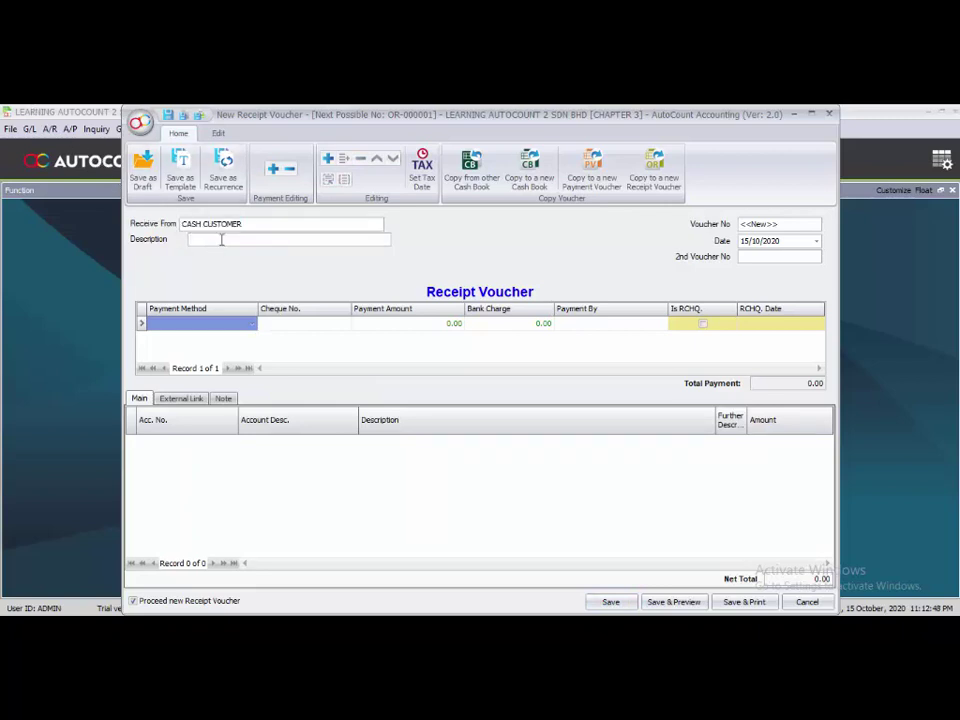
pyautogui.write('Sal')
pyautogui.click(222, 254)
# - Date the second receipt voucher 27/04/2020 and choose CIMB-KL as its payment method
pyautogui.click(746, 243)
pyautogui.write('29')
pyautogui.write('04')
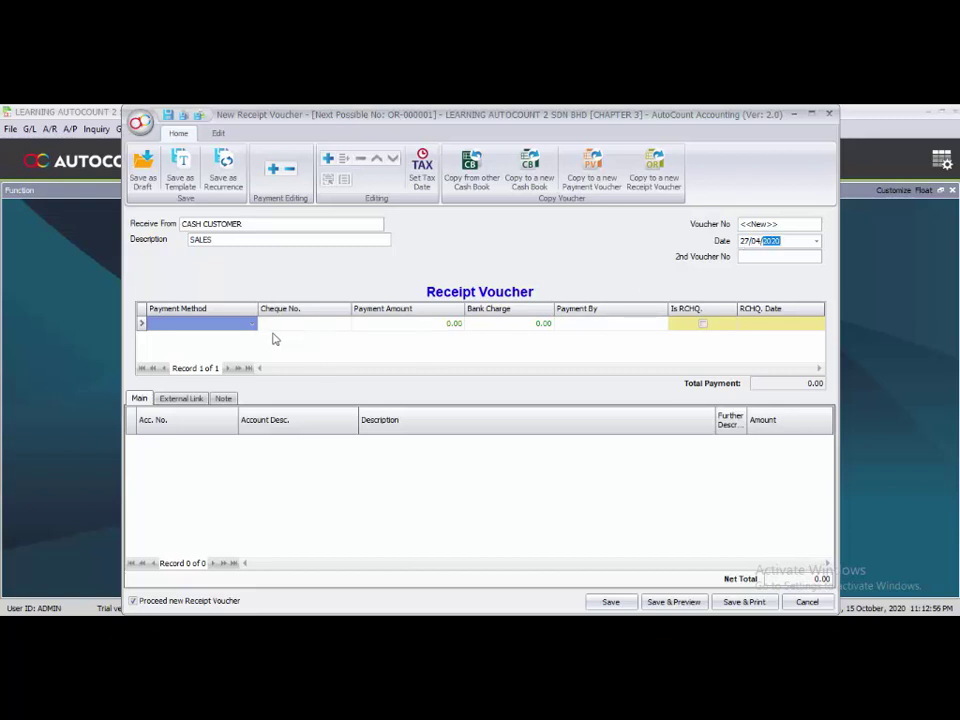
pyautogui.click(254, 325)
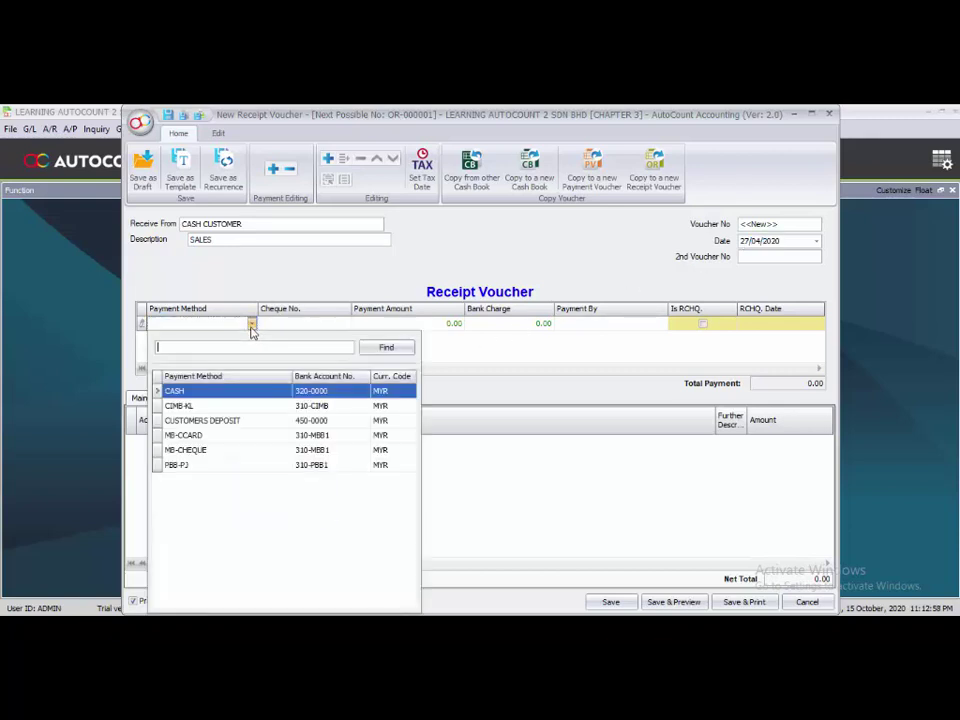
pyautogui.click(205, 406)
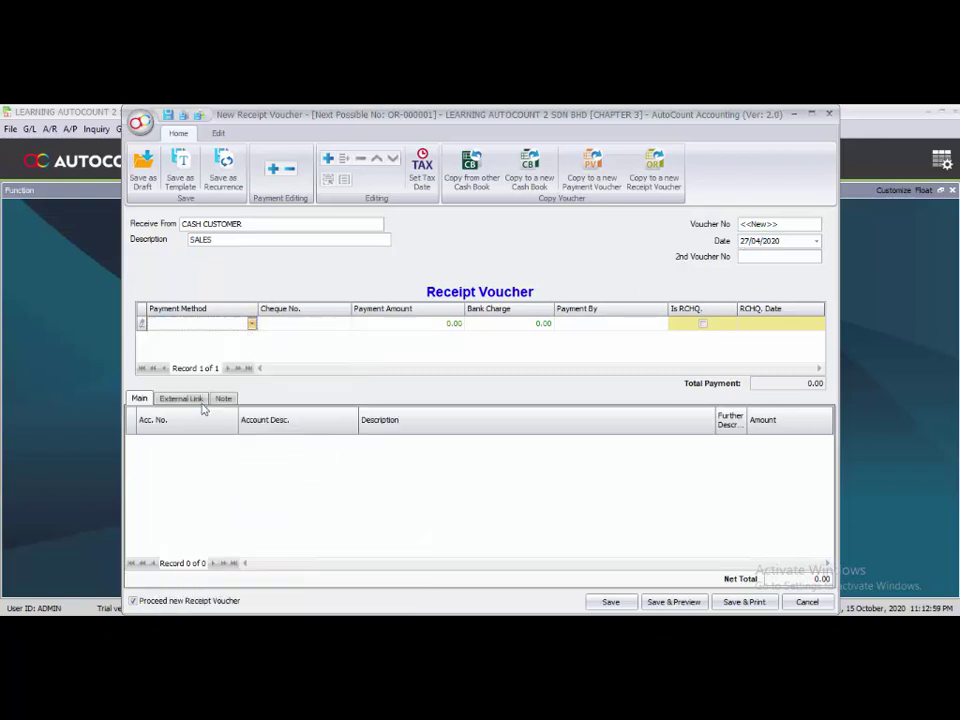
# - Add a detail line for account 500-1000 CASH SALES to the CIMB-KL receipt voucher
pyautogui.rightClick(164, 460)
pyautogui.click(176, 466)
pyautogui.click(232, 443)
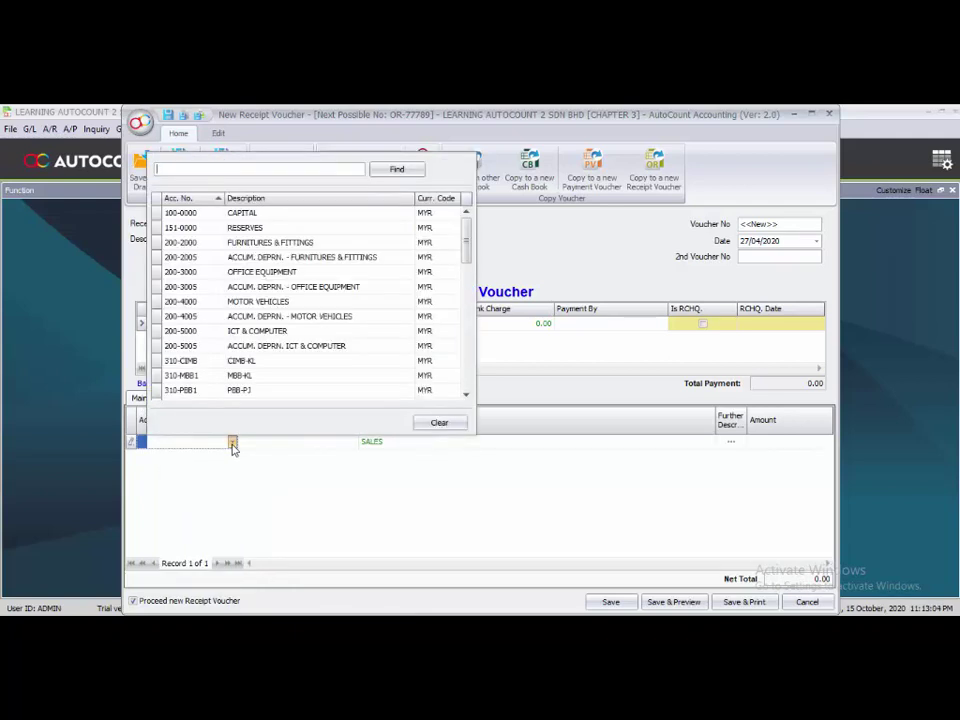
pyautogui.write('500-1')
pyautogui.click(253, 213)
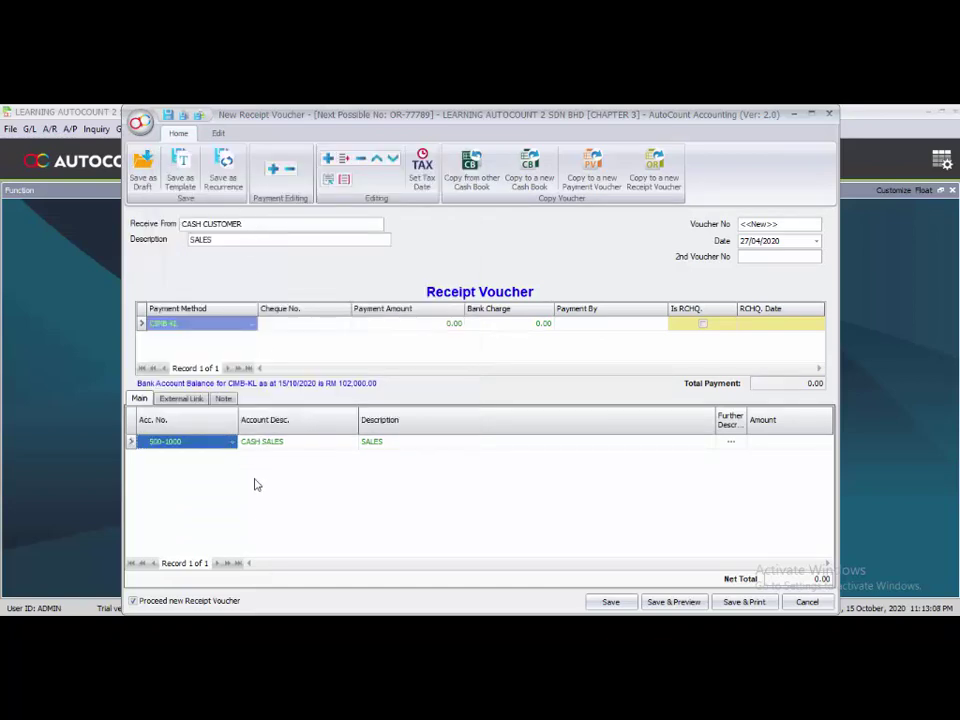
# - Change the line's description to ITEM 1200 and enter an amount of 12,000
pyautogui.click(388, 445)
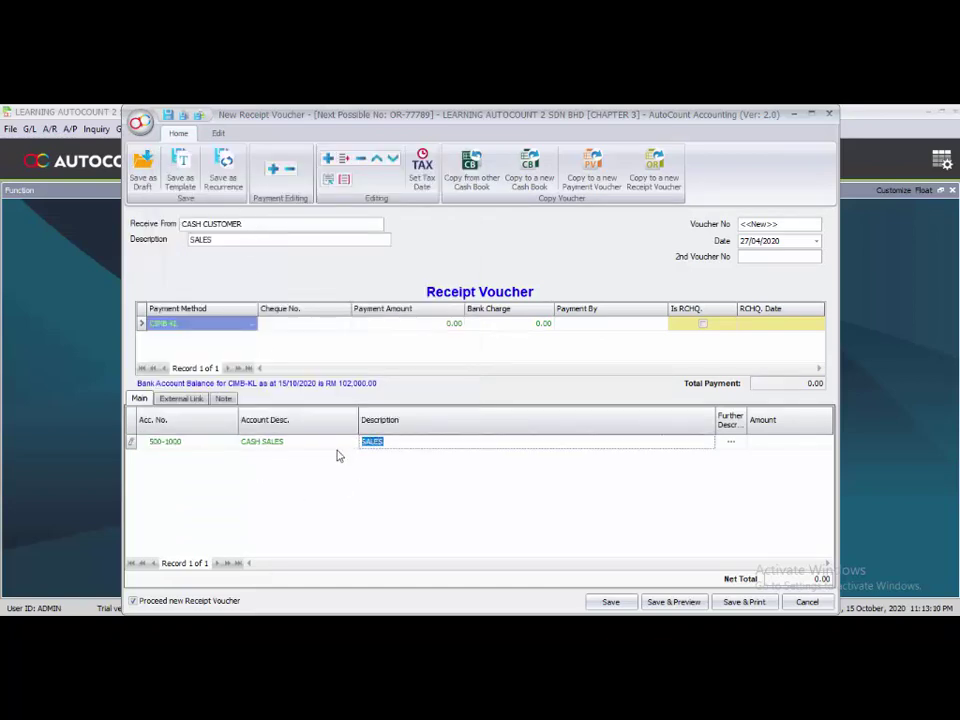
pyautogui.write('ITEM 1200')
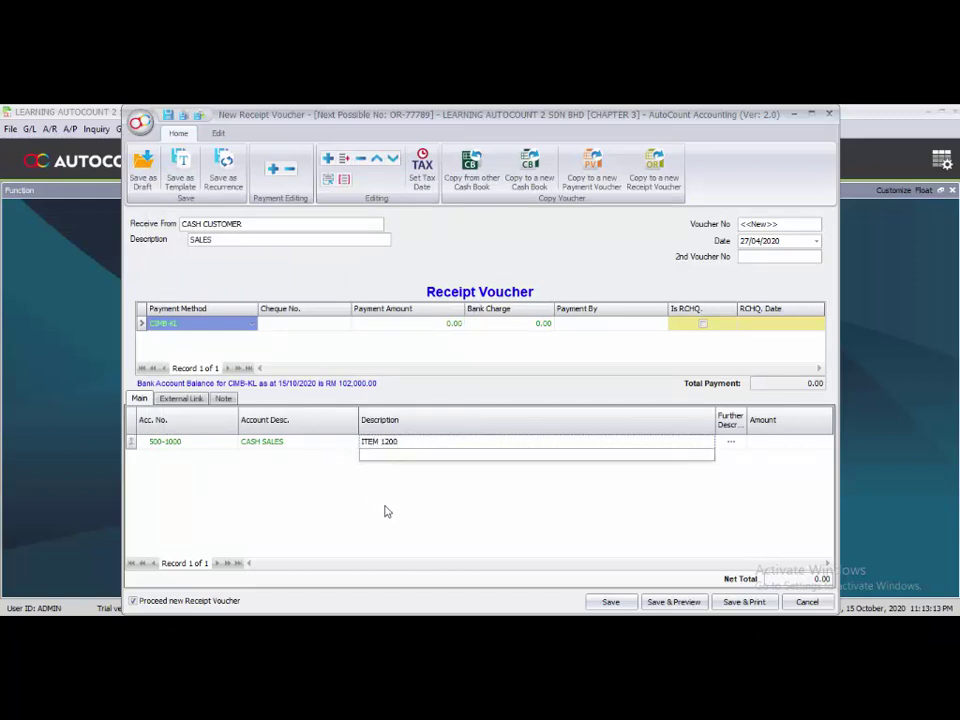
pyautogui.press('Return')
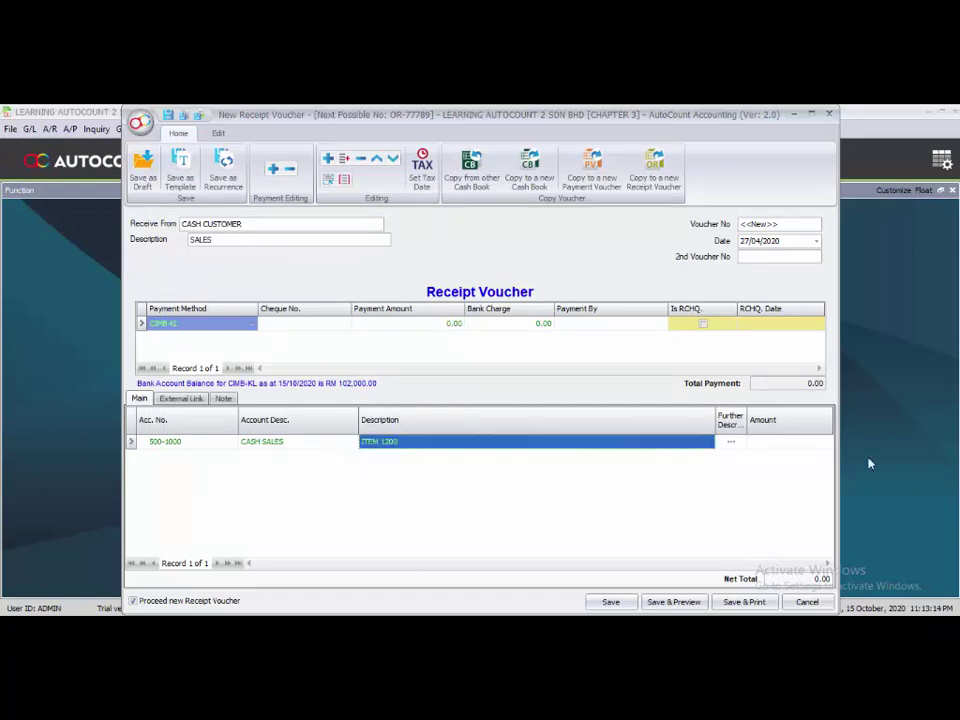
pyautogui.click(787, 444)
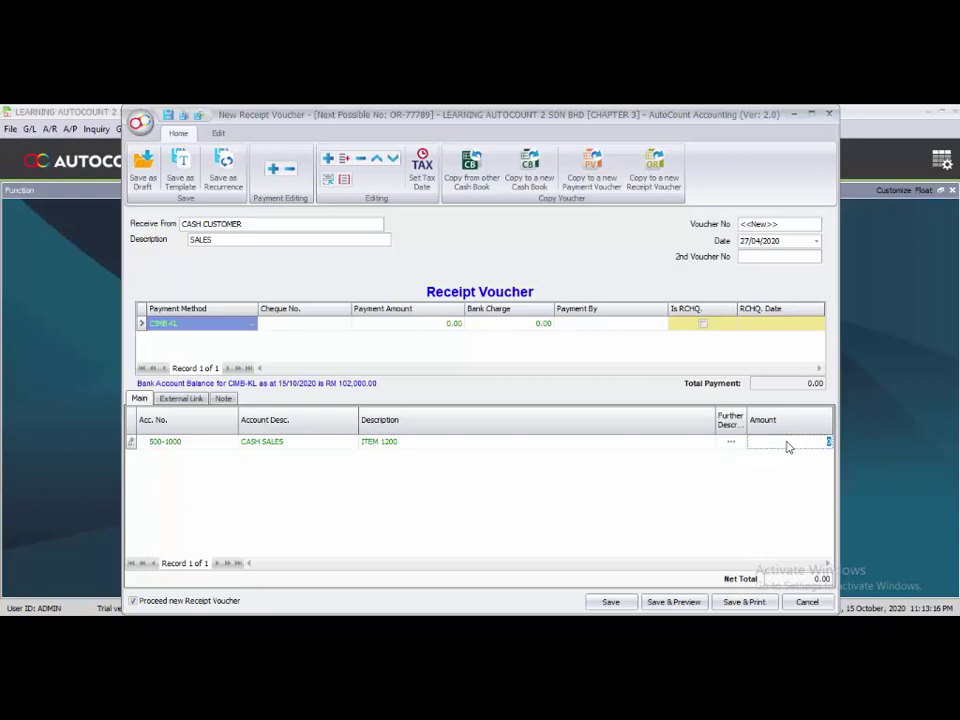
pyautogui.write('12000')
pyautogui.press('Return')
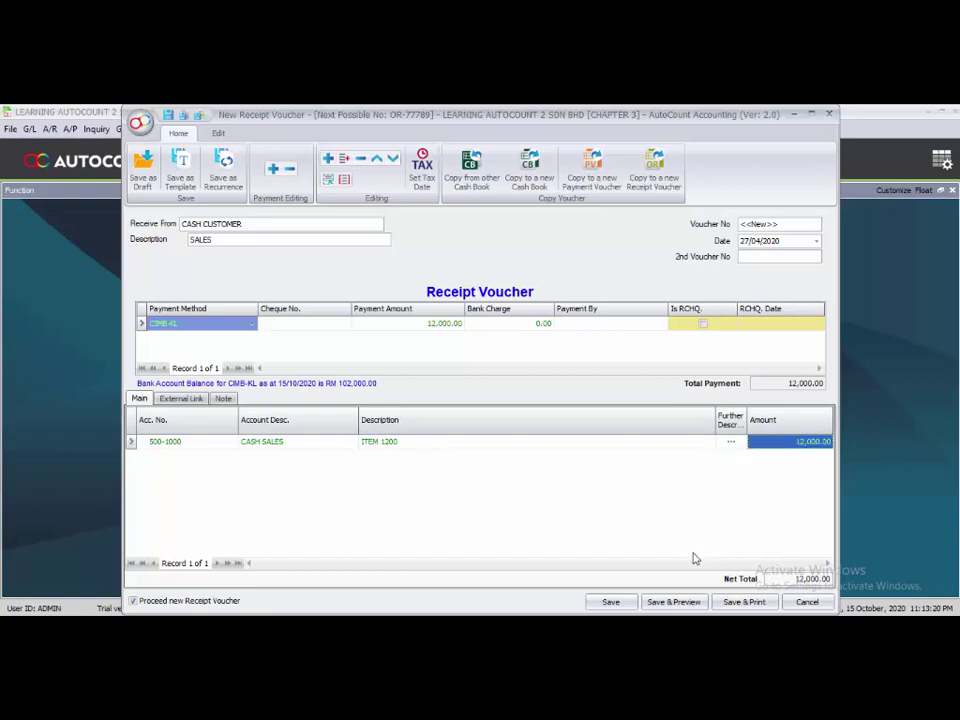
# - Disable proceeding to a new receipt voucher, enter cheque number RHB 123321 for the payment and save the voucher
pyautogui.click(180, 600)
pyautogui.click(609, 601)
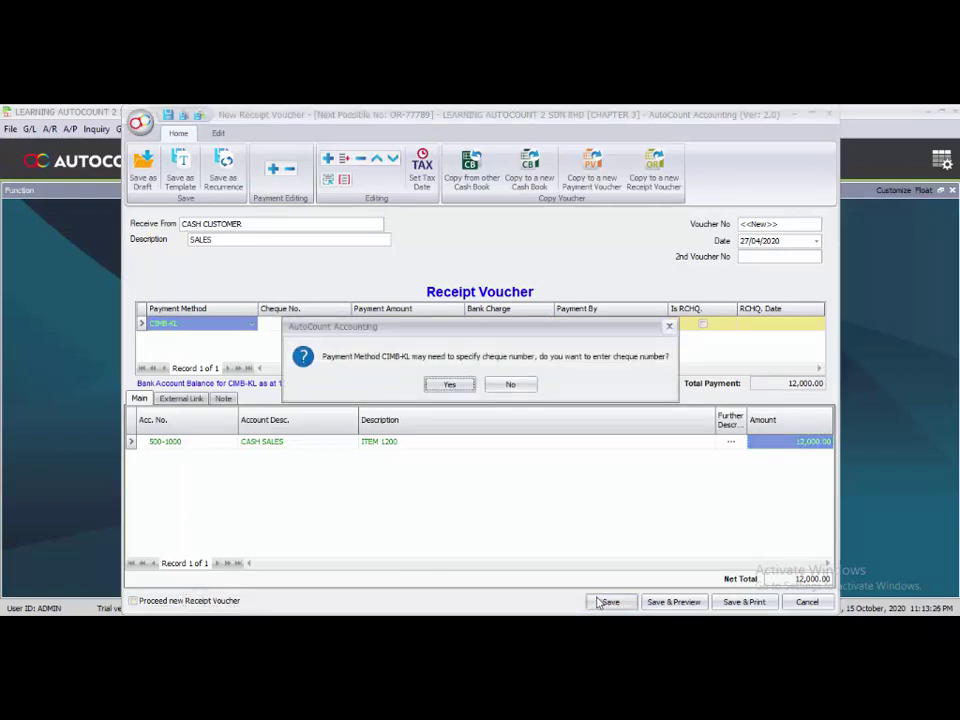
pyautogui.click(443, 387)
pyautogui.write('RHB')
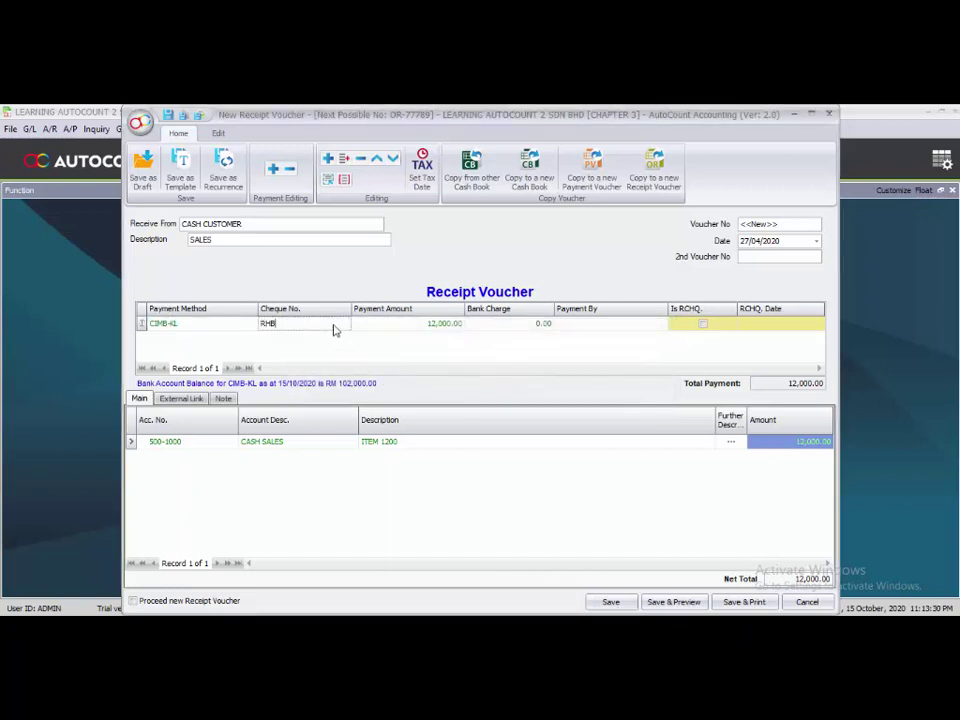
pyautogui.write(' 123321')
pyautogui.click(611, 602)
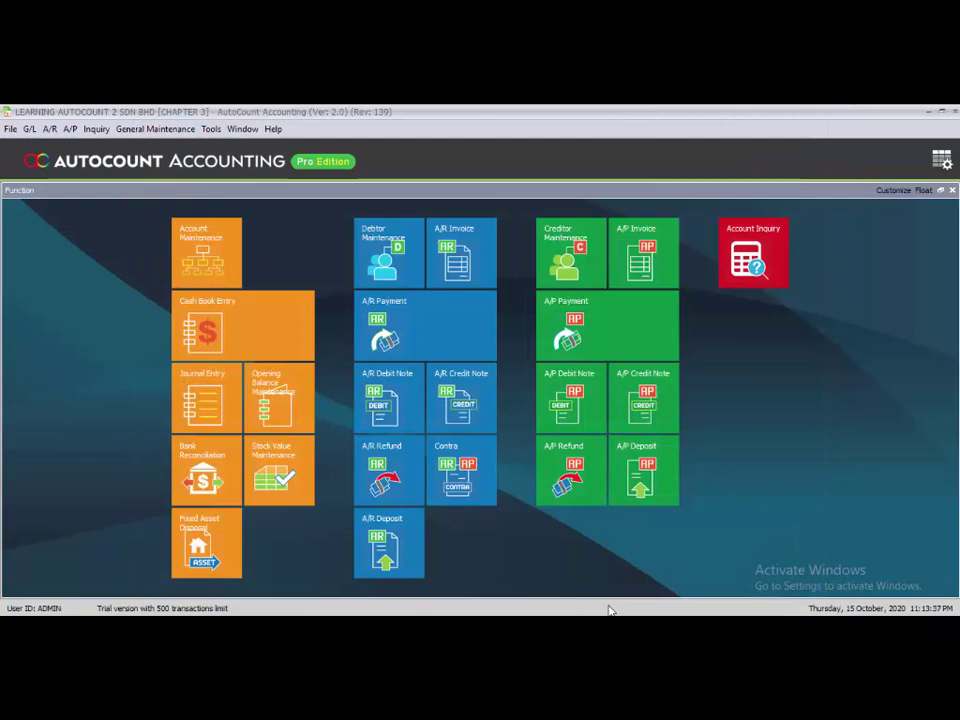
# - Create a payment voucher payable to SUPPLIER F with the description CASH PURCHASE
pyautogui.click(255, 330)
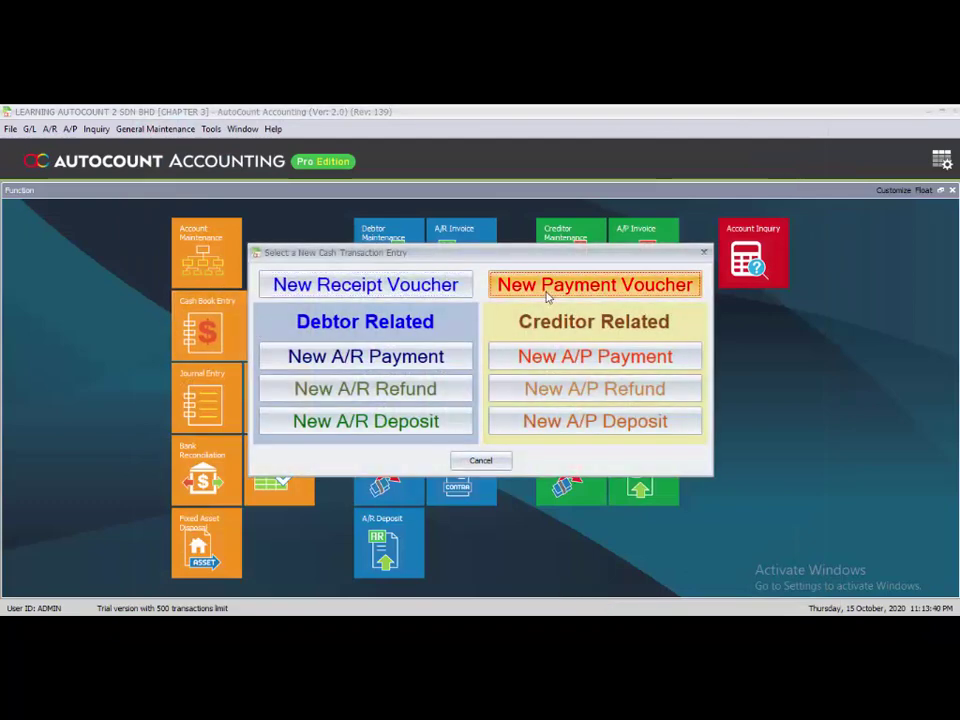
pyautogui.click(548, 290)
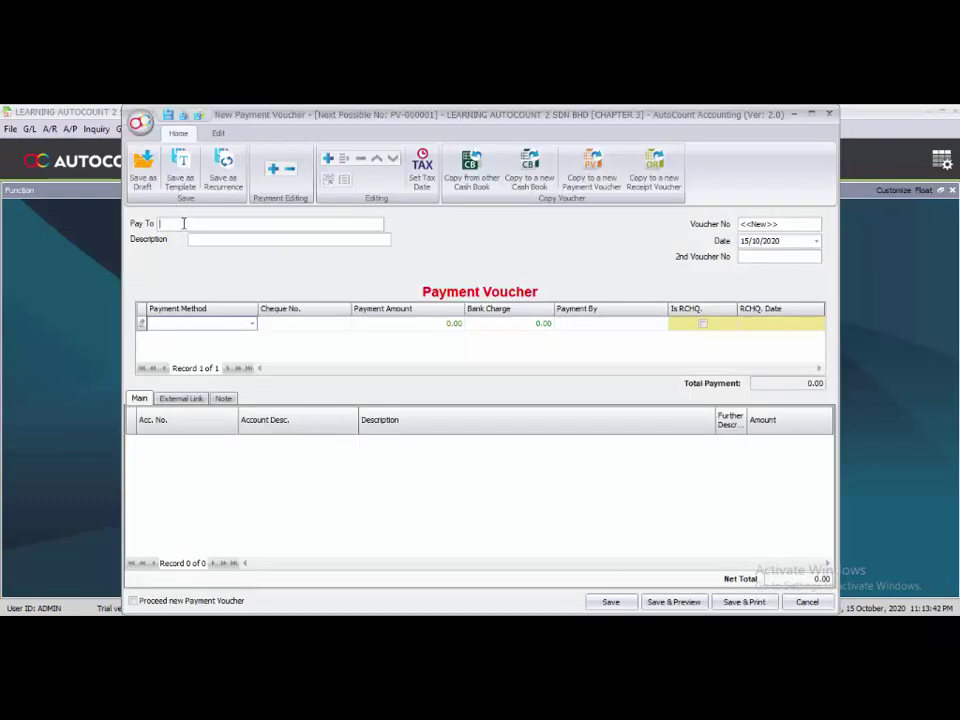
pyautogui.write('SUPPLIER F')
pyautogui.click(205, 239)
pyautogui.write('CA')
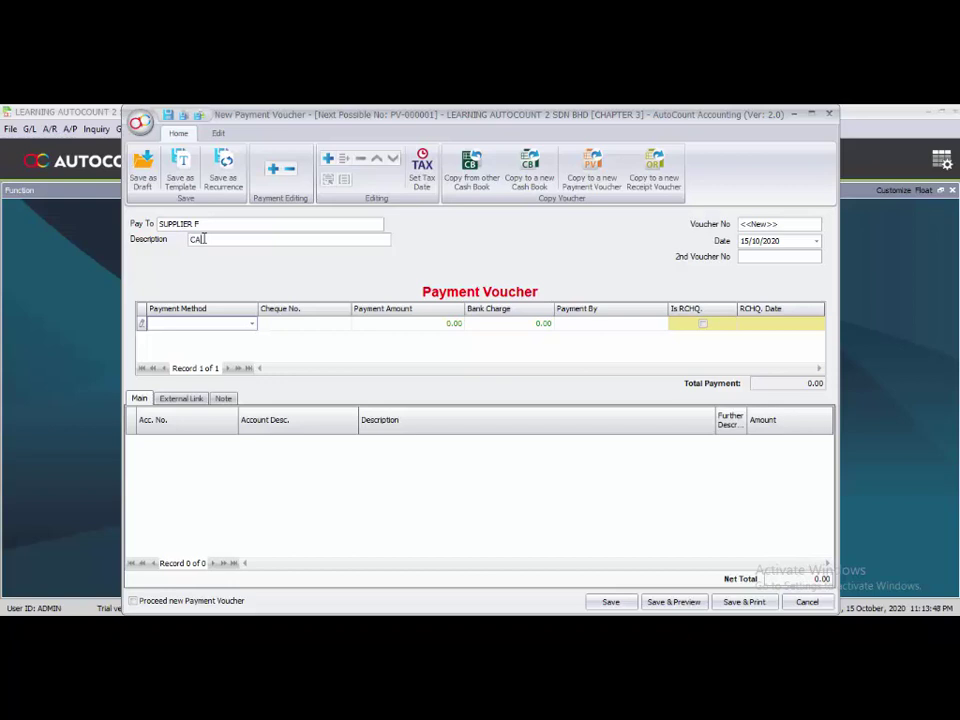
pyautogui.write('SH PURCHASE')
# - Date the payment voucher 05/04/2020 and choose CASH as its payment method
pyautogui.click(742, 241)
pyautogui.write('100504')
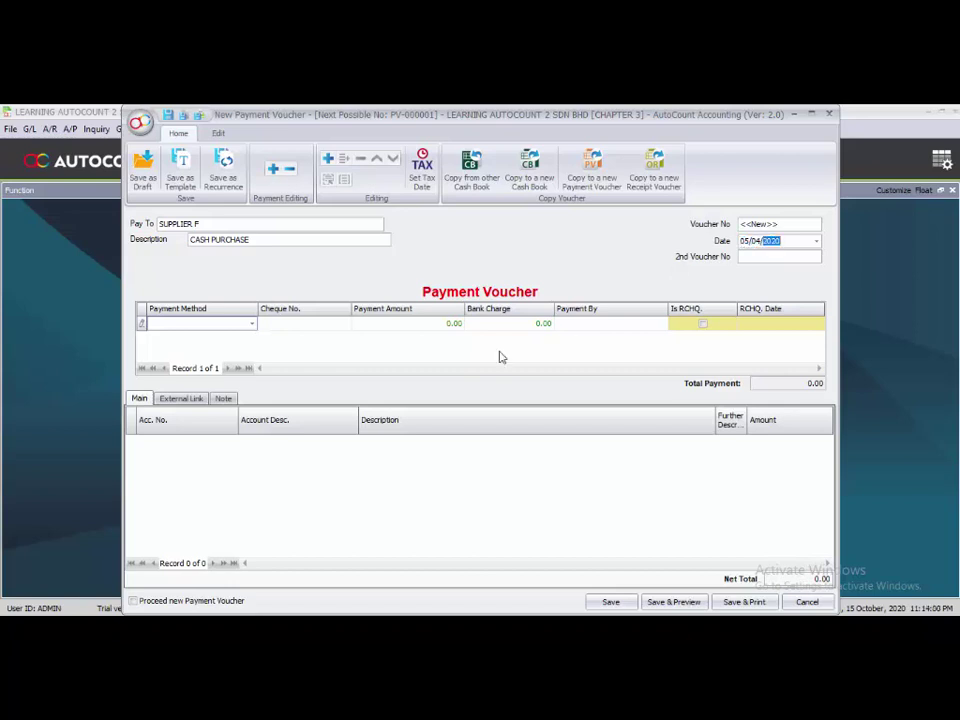
pyautogui.click(251, 324)
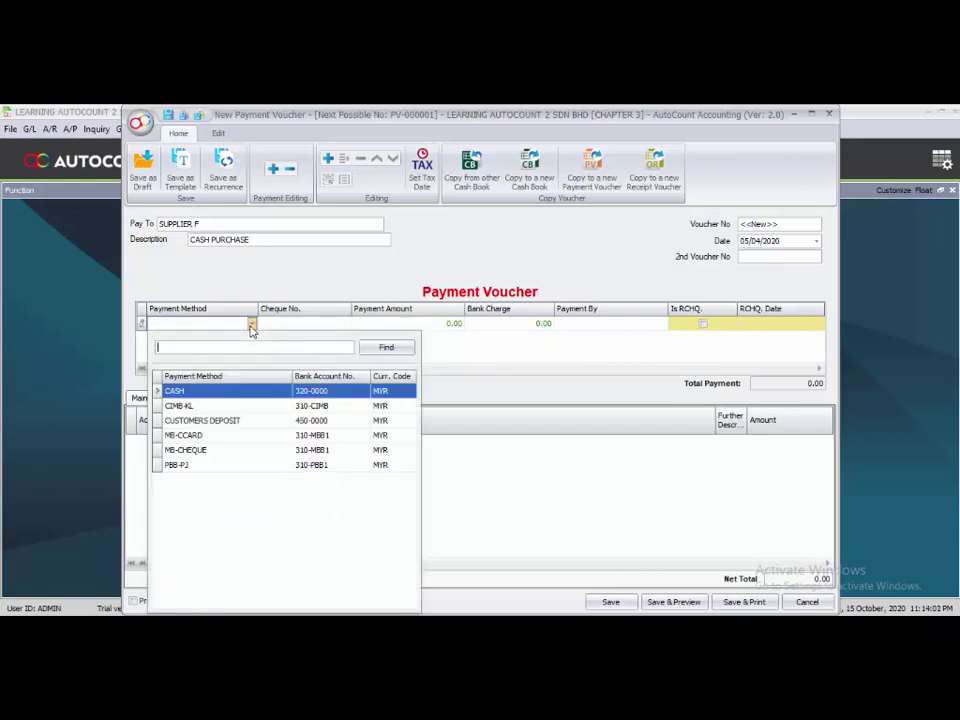
pyautogui.click(180, 391)
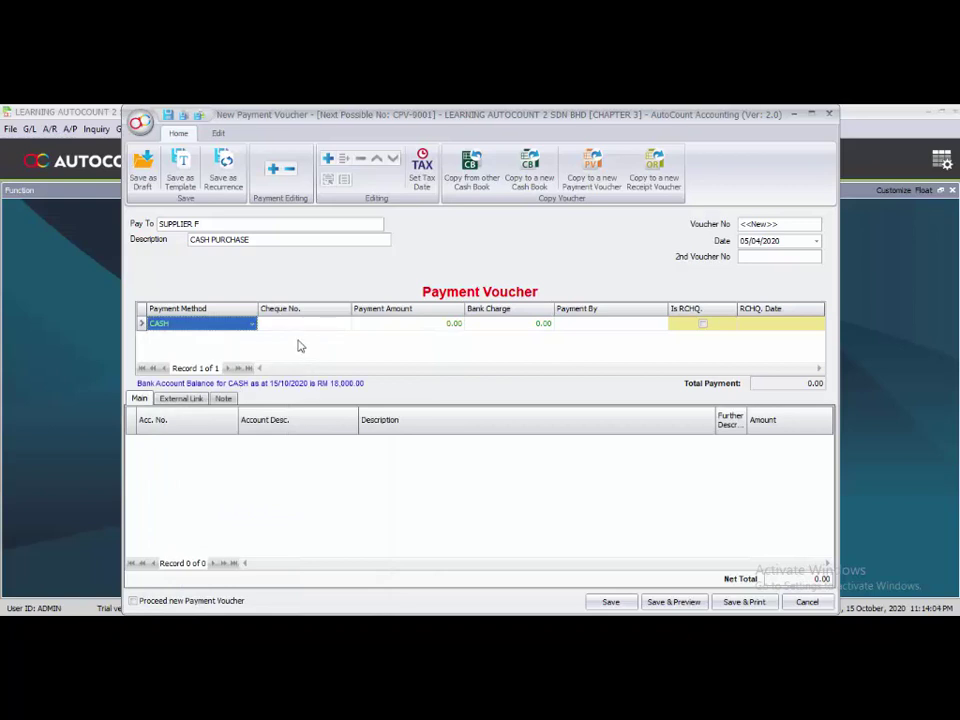
# - Add a detail line to the SUPPLIER F payment voucher using the PURCHASES account 610-0000
pyautogui.rightClick(154, 474)
pyautogui.click(185, 480)
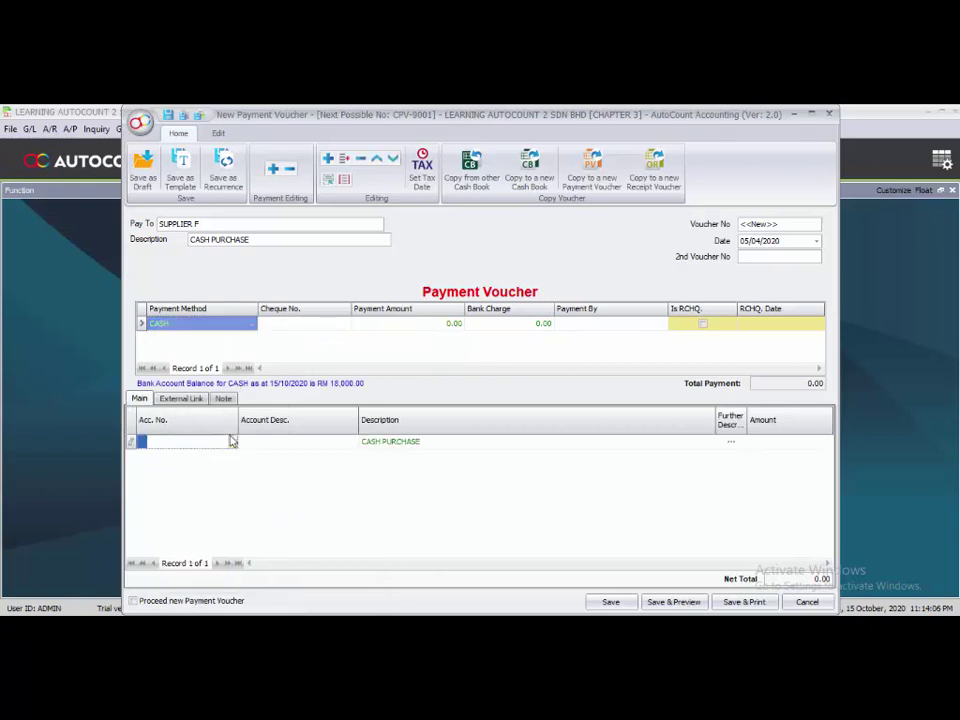
pyautogui.click(233, 443)
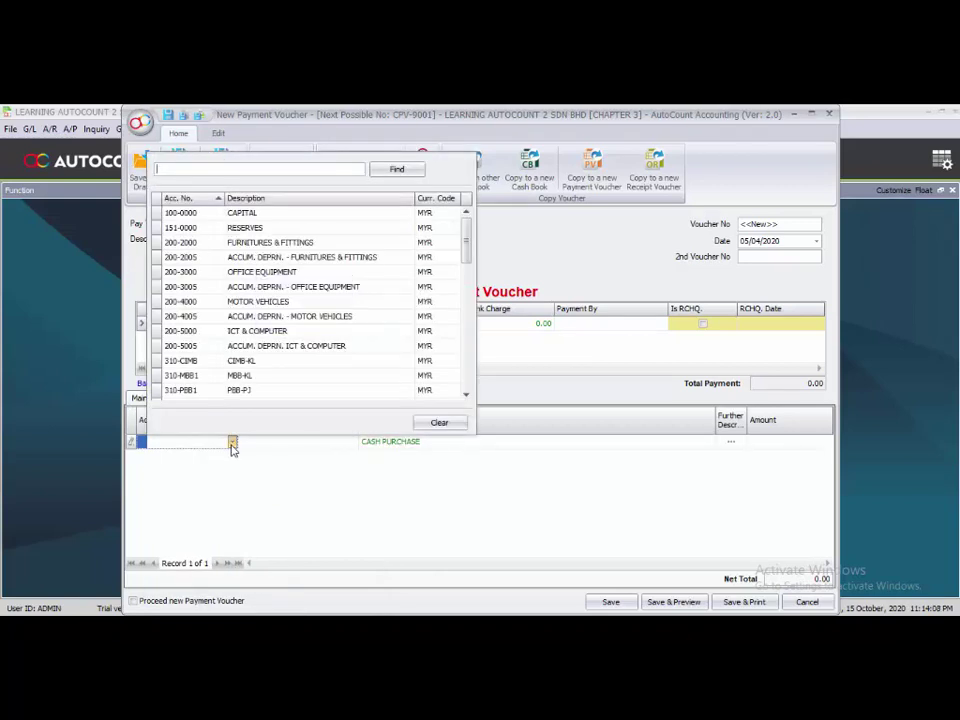
pyautogui.write('619')
pyautogui.press('BackSpace')
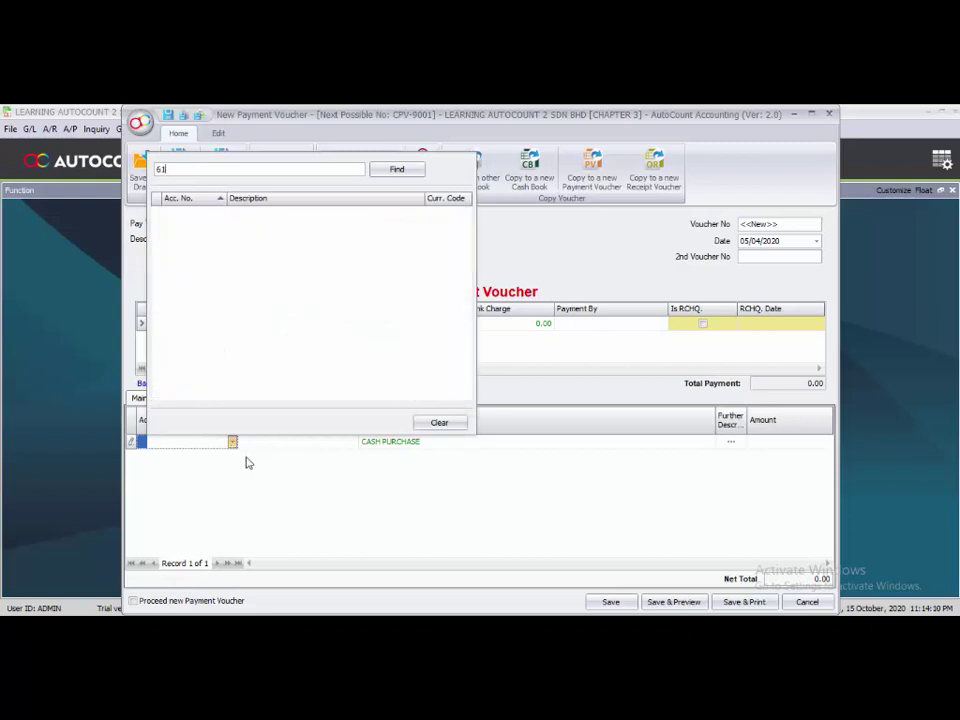
pyautogui.write('0')
pyautogui.write('610-0000')
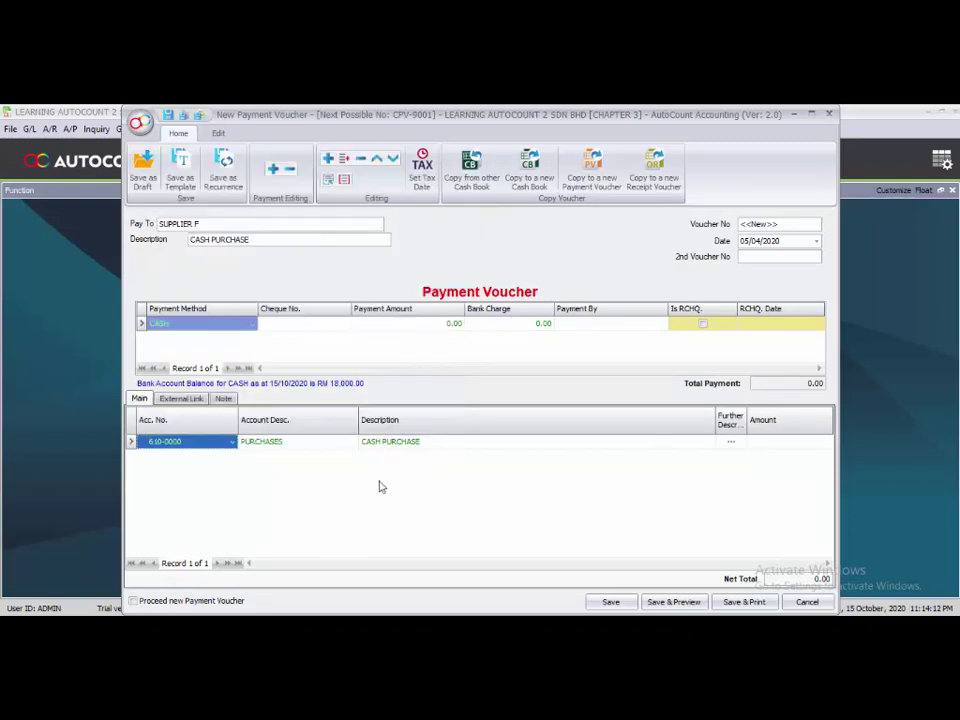
# - Change the purchase line's description to ITEM 1112
pyautogui.click(429, 441)
pyautogui.moveTo(429, 441); pyautogui.dragTo(352, 446)
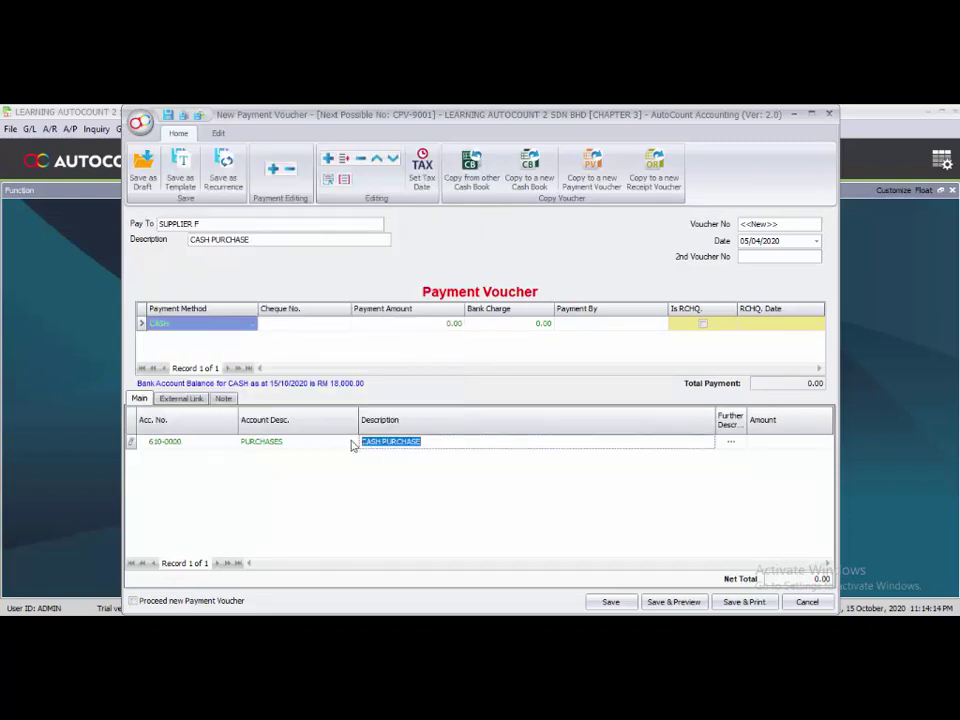
pyautogui.write('ITEM 1')
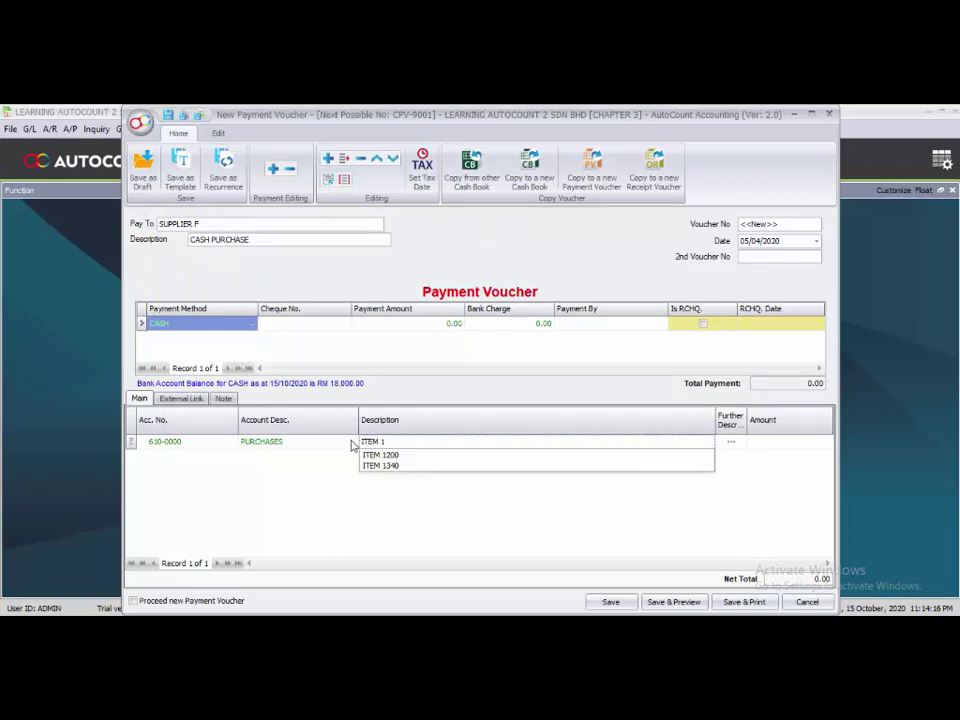
pyautogui.write('112')
pyautogui.press('Return')
# - Enter an amount of 600 for the line, enable proceeding to a new payment voucher and save
pyautogui.click(786, 446)
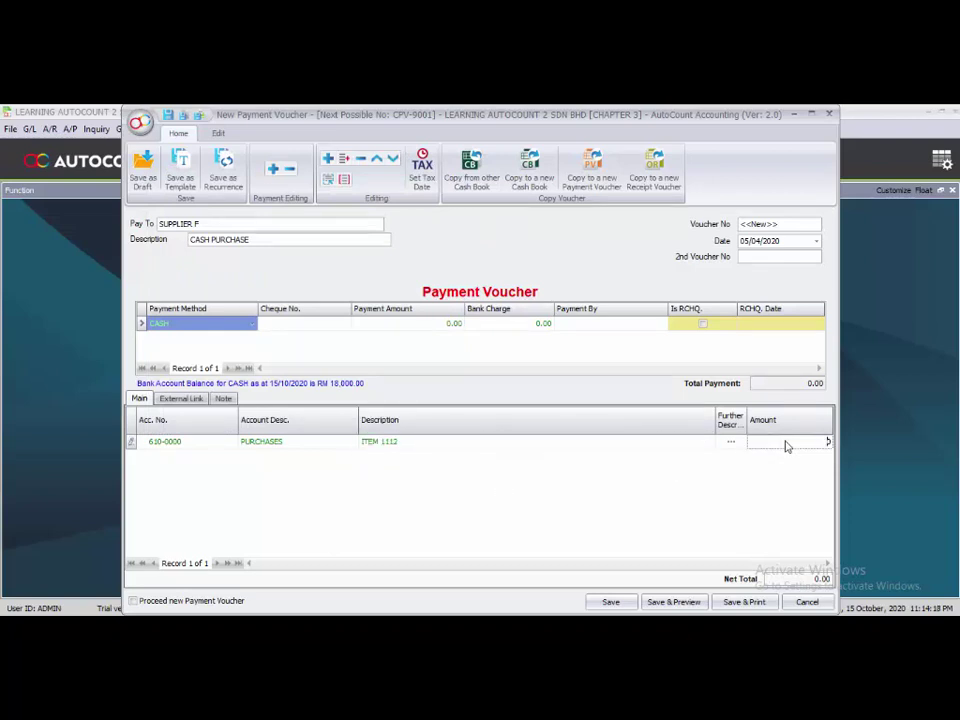
pyautogui.write('600')
pyautogui.press('Return')
pyautogui.click(185, 601)
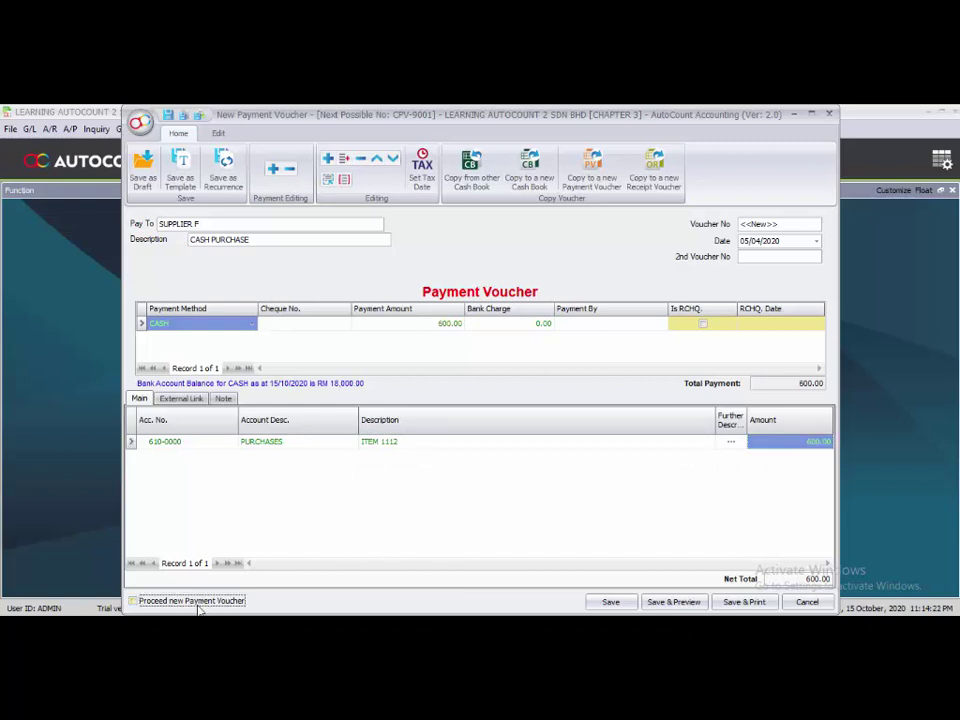
pyautogui.click(612, 602)
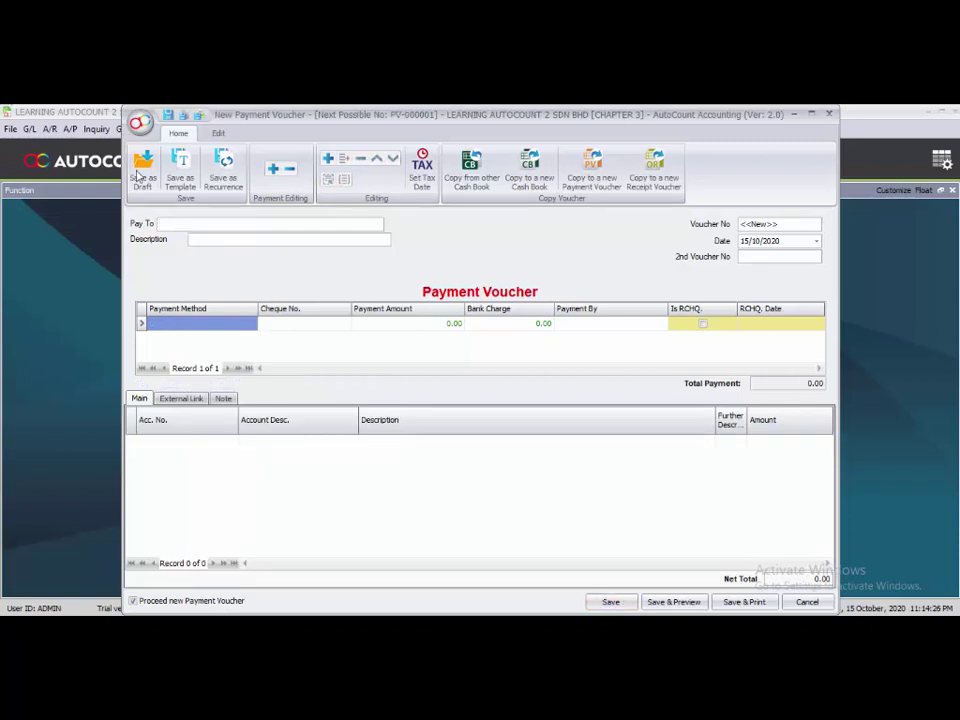
# - Make the new payment voucher payable to SUPPLIER G with the description CASH PURCHASE
pyautogui.click(181, 224)
pyautogui.write('SU')
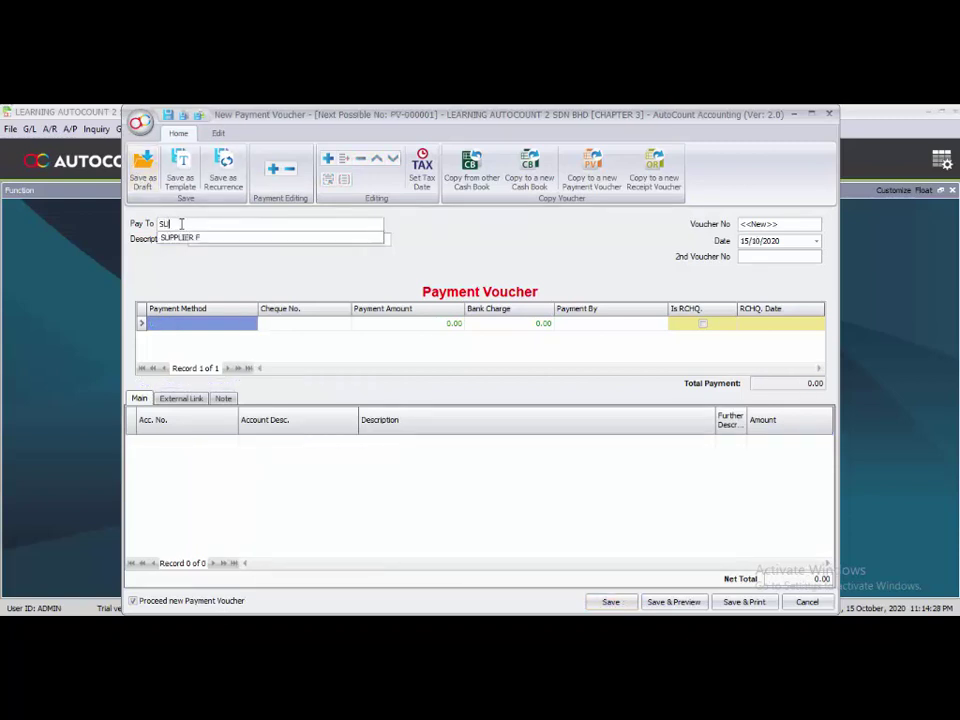
pyautogui.click(184, 237)
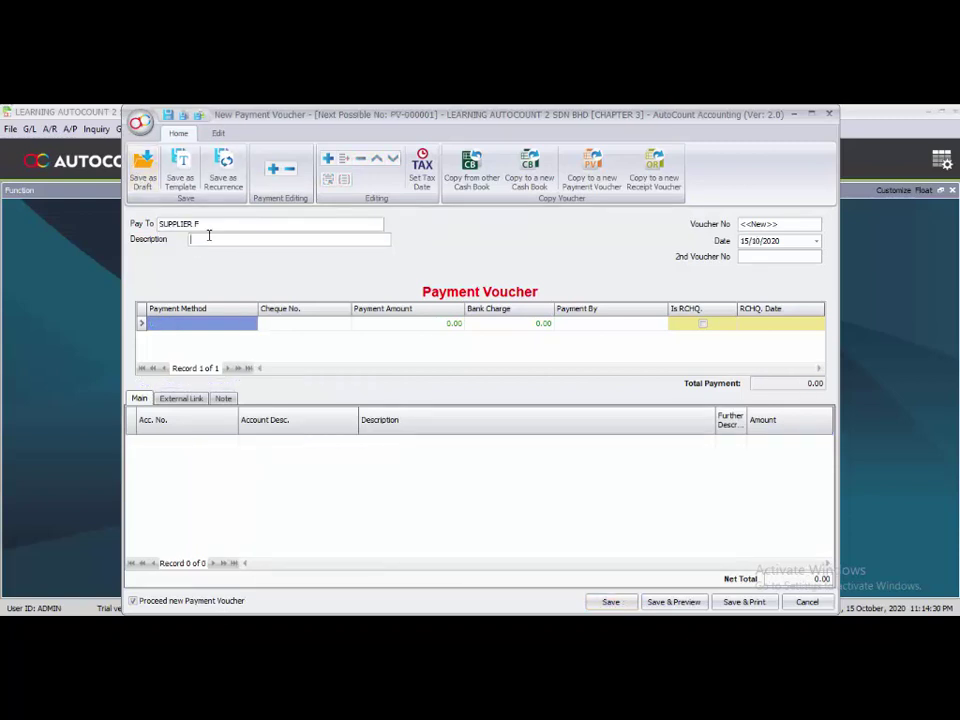
pyautogui.click(213, 227)
pyautogui.press('BackSpace')
pyautogui.write('G')
pyautogui.click(223, 240)
pyautogui.click(225, 242)
pyautogui.write('C')
pyautogui.click(225, 250)
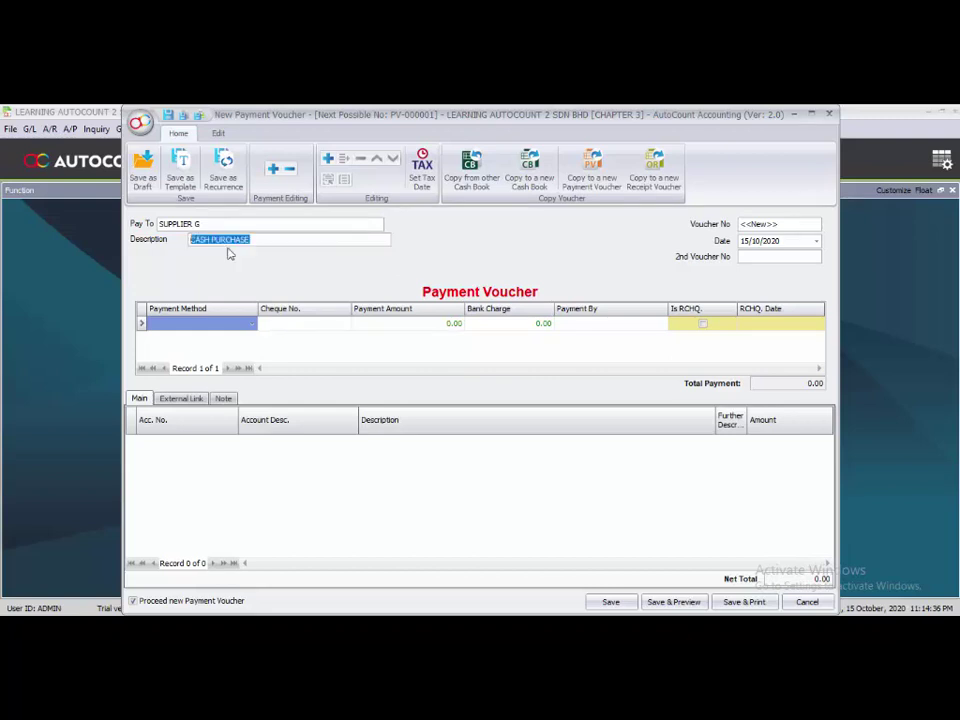
# - Date the voucher 12/04/2020 and choose CIMB-KL as its payment method
pyautogui.click(743, 241)
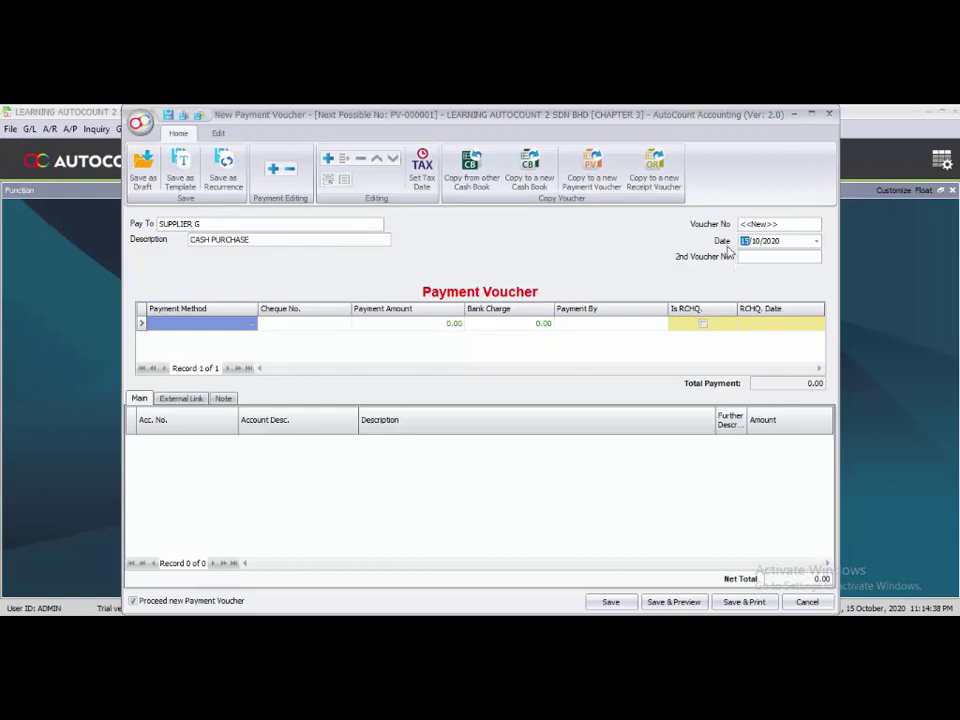
pyautogui.write('1204')
pyautogui.click(251, 325)
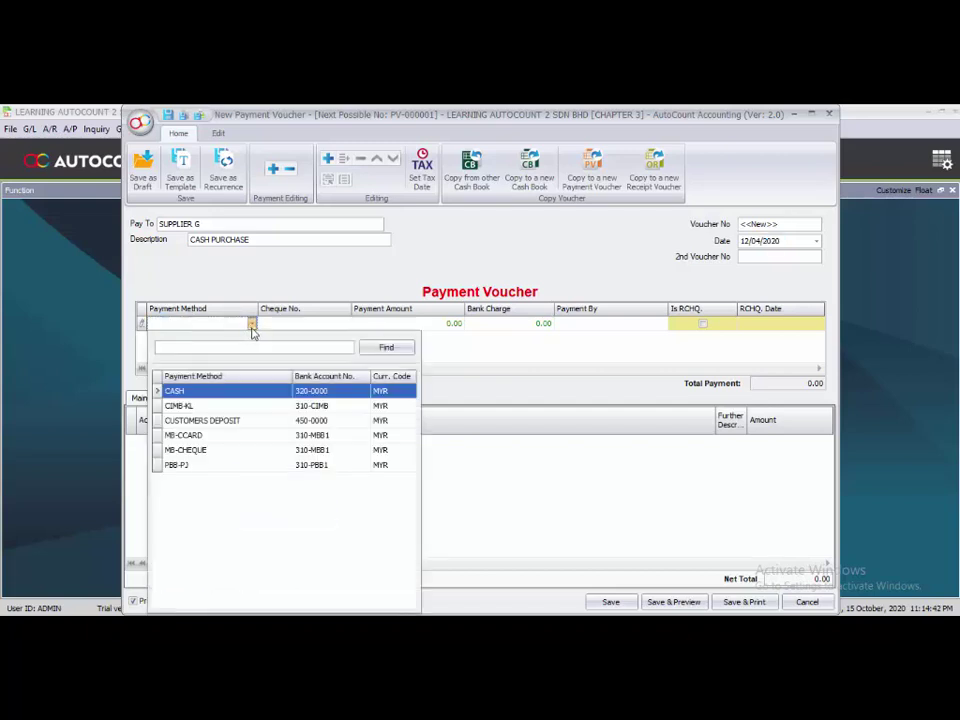
pyautogui.click(203, 404)
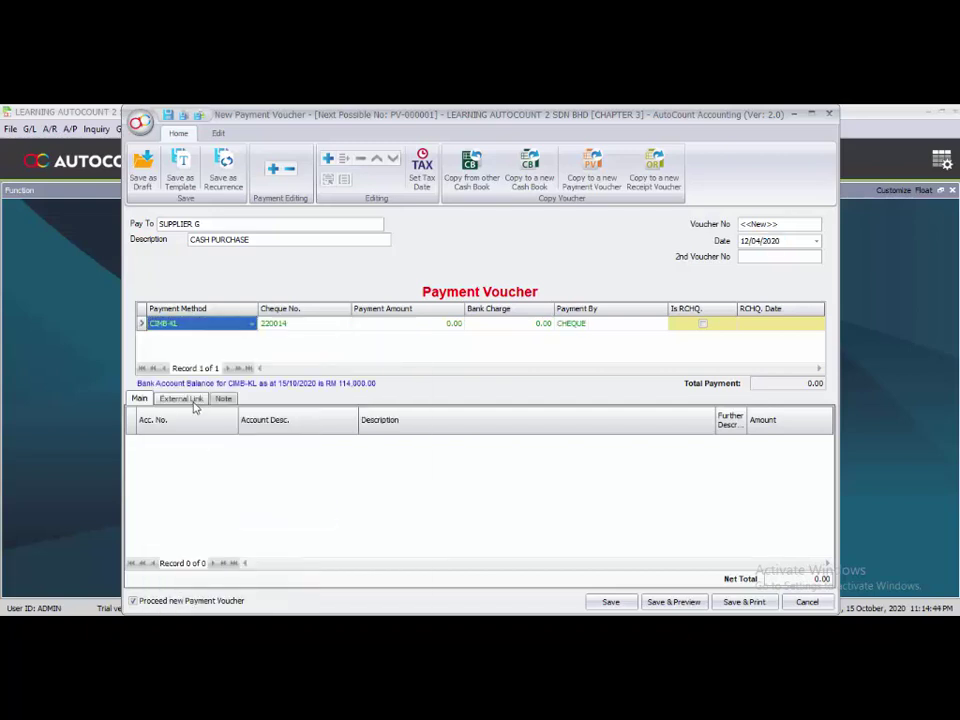
# - Replace the payment's cheque number with 333001
pyautogui.click(292, 322)
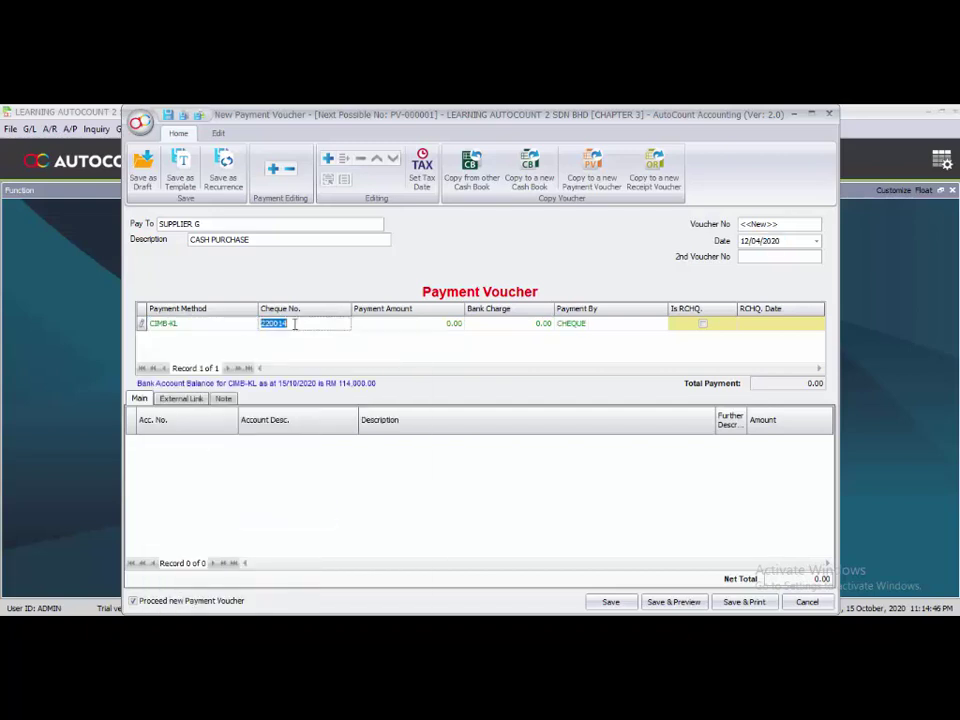
pyautogui.write('333')
pyautogui.press('Return')
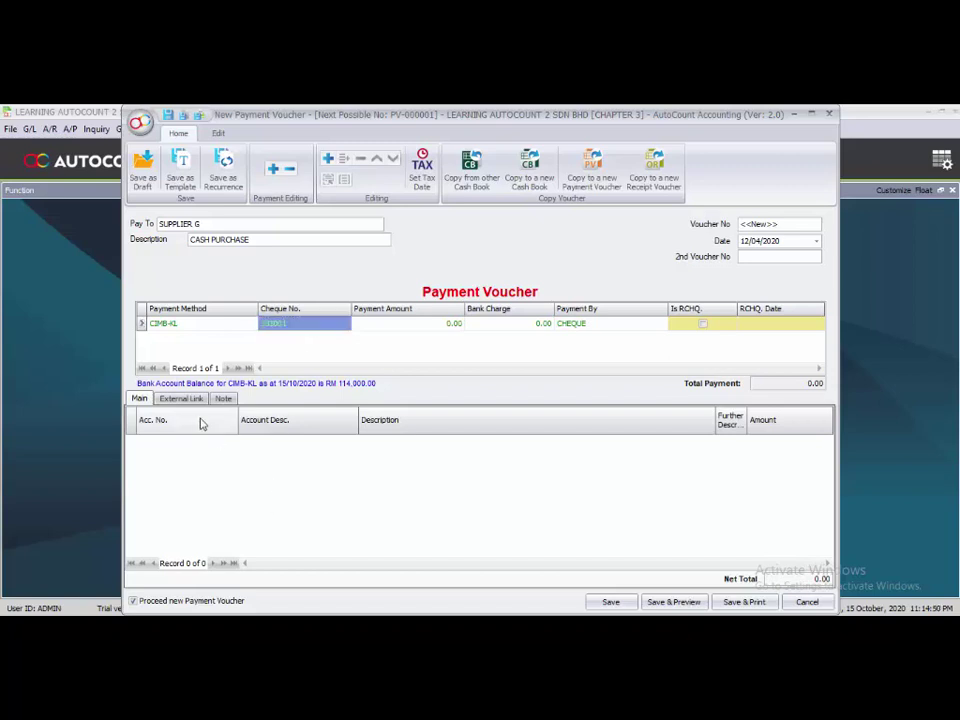
# - Add a detail line to the SUPPLIER G payment voucher using the PURCHASES account 610-0000
pyautogui.rightClick(174, 460)
pyautogui.click(194, 467)
pyautogui.click(232, 442)
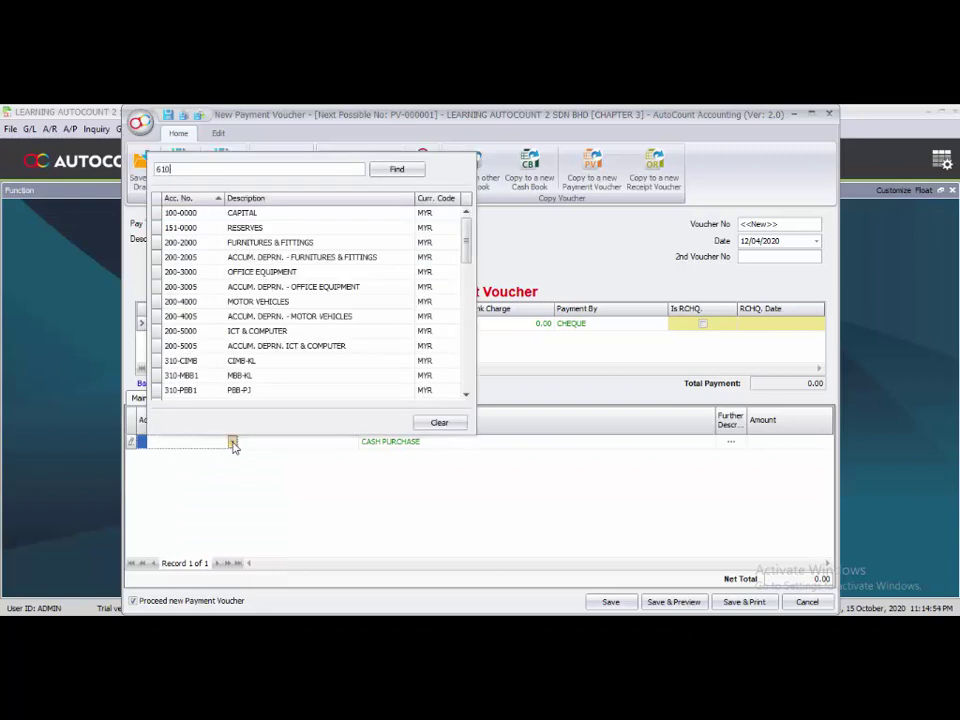
pyautogui.write('610')
pyautogui.click(253, 212)
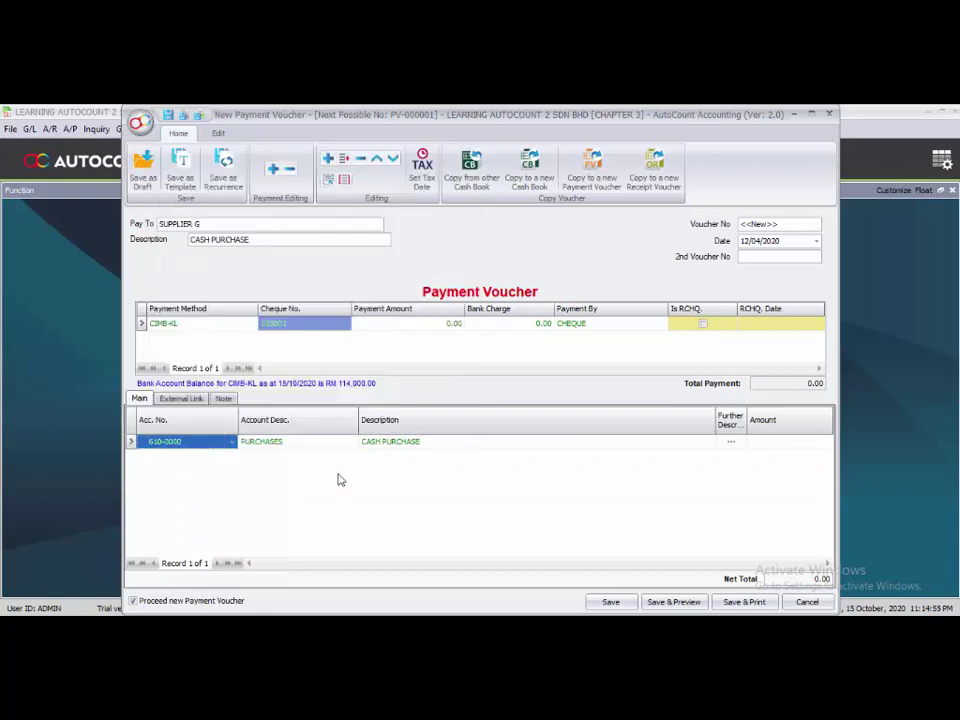
# - Change the purchase line's description to ITEM 1667
pyautogui.click(446, 446)
pyautogui.write('I')
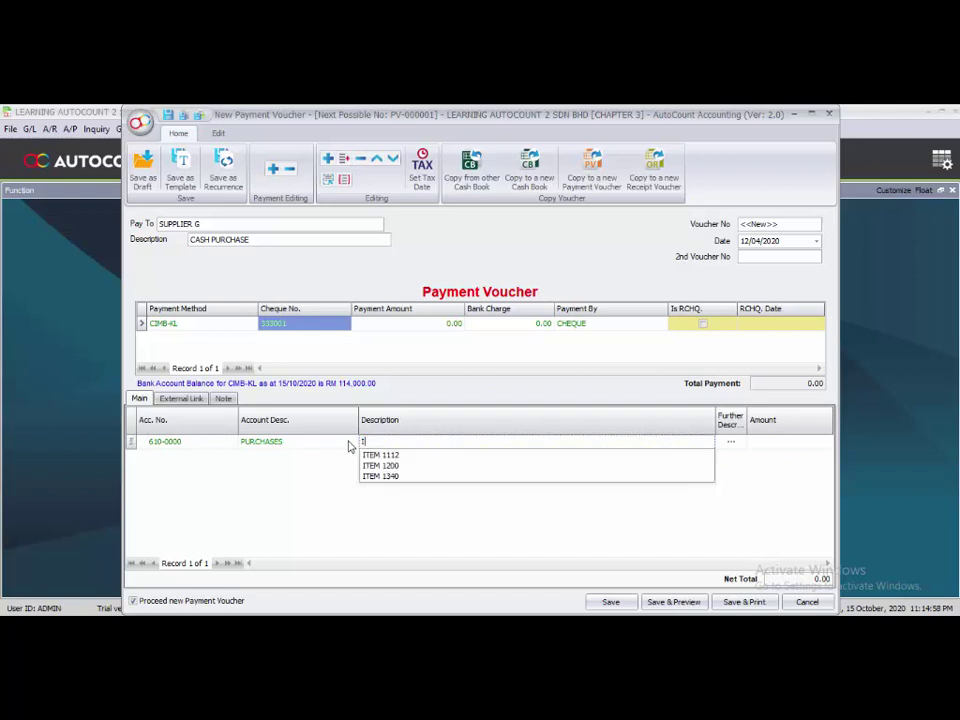
pyautogui.write('TEM 1667')
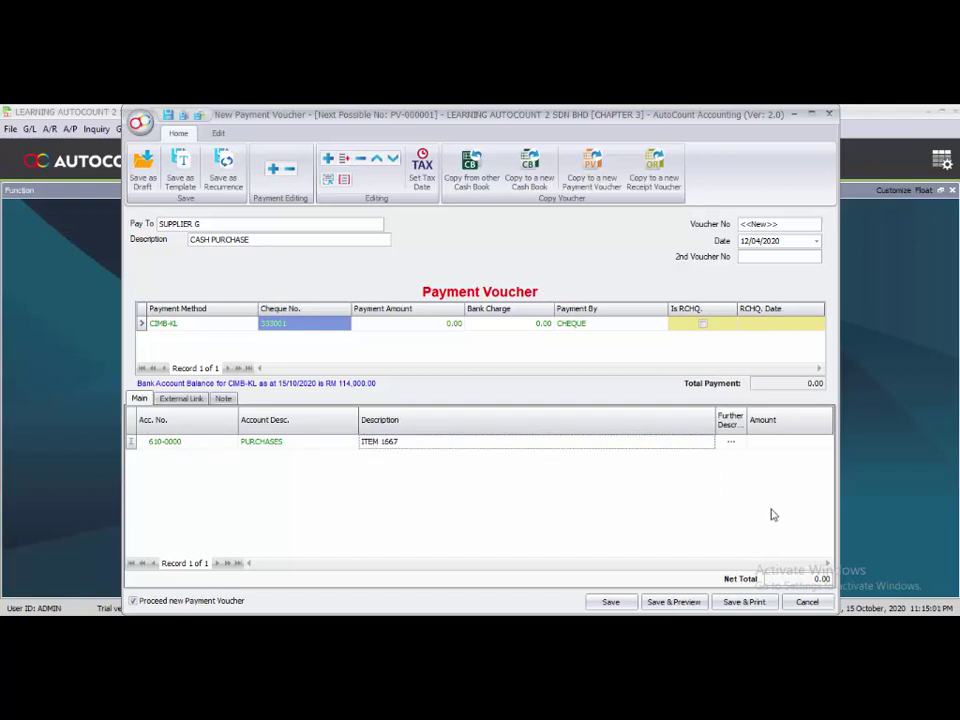
pyautogui.press('Return')
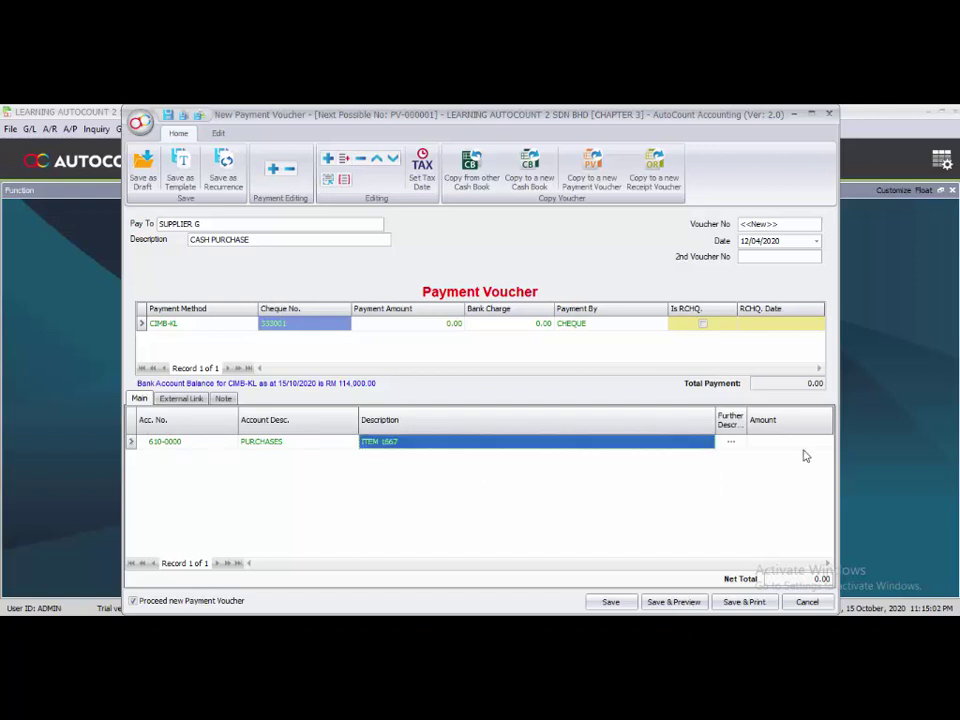
# - Enter an amount of 2,000 for the line, disable proceeding to a new payment voucher and save
pyautogui.click(805, 447)
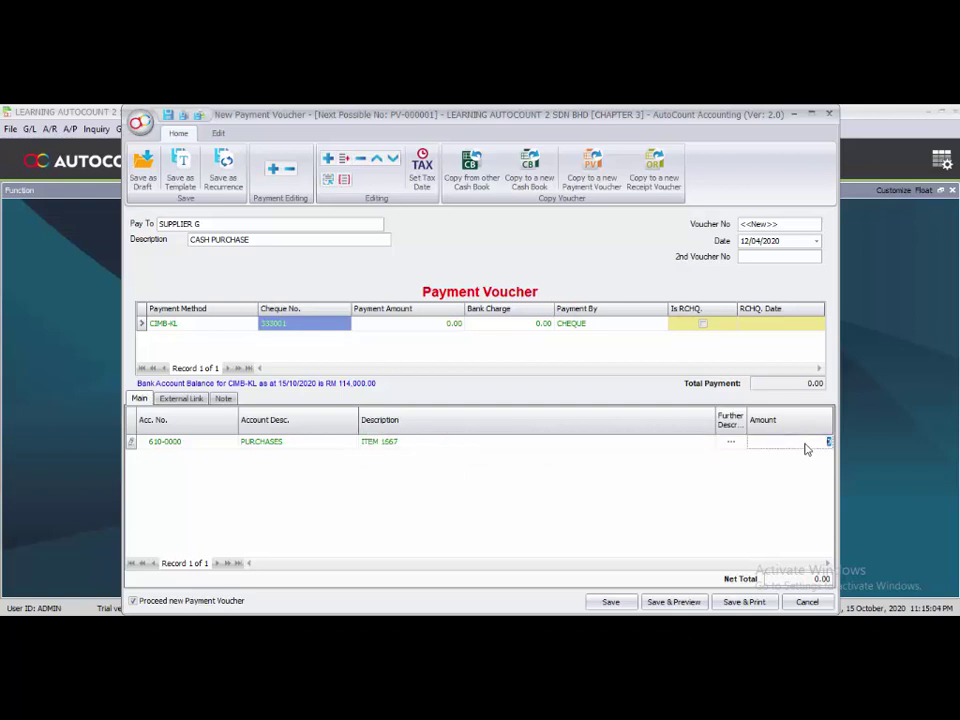
pyautogui.write('2000')
pyautogui.press('Return')
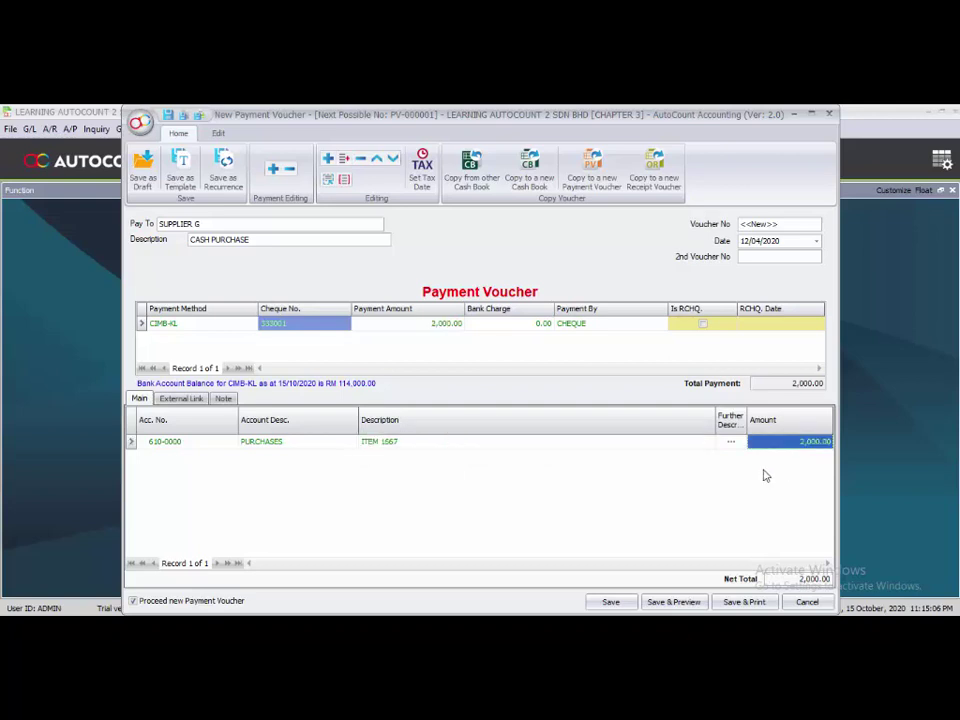
pyautogui.click(228, 600)
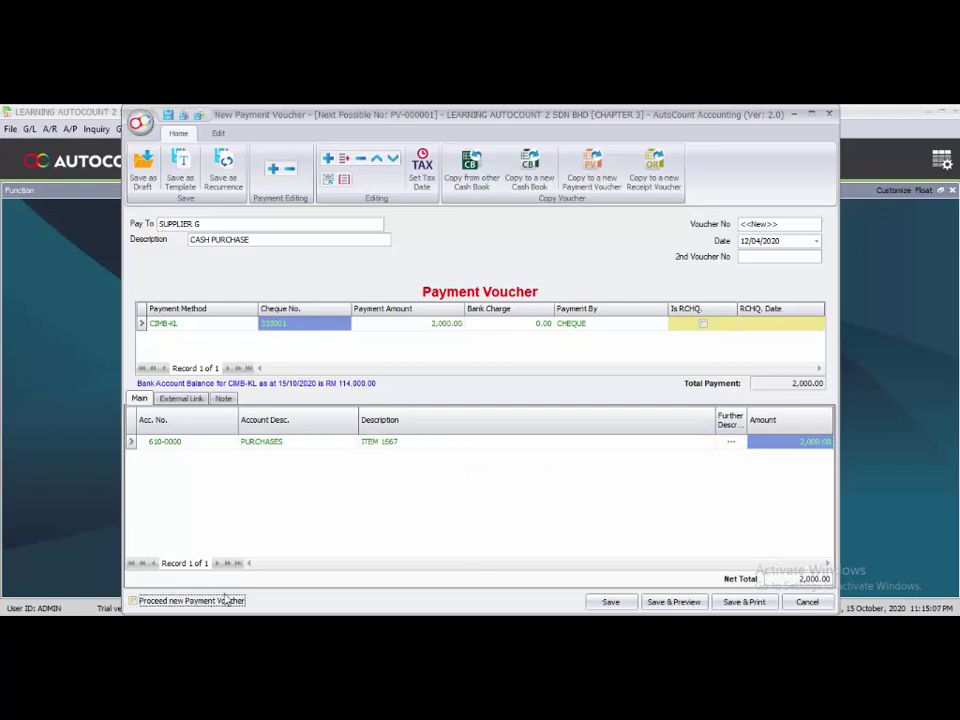
pyautogui.click(608, 602)
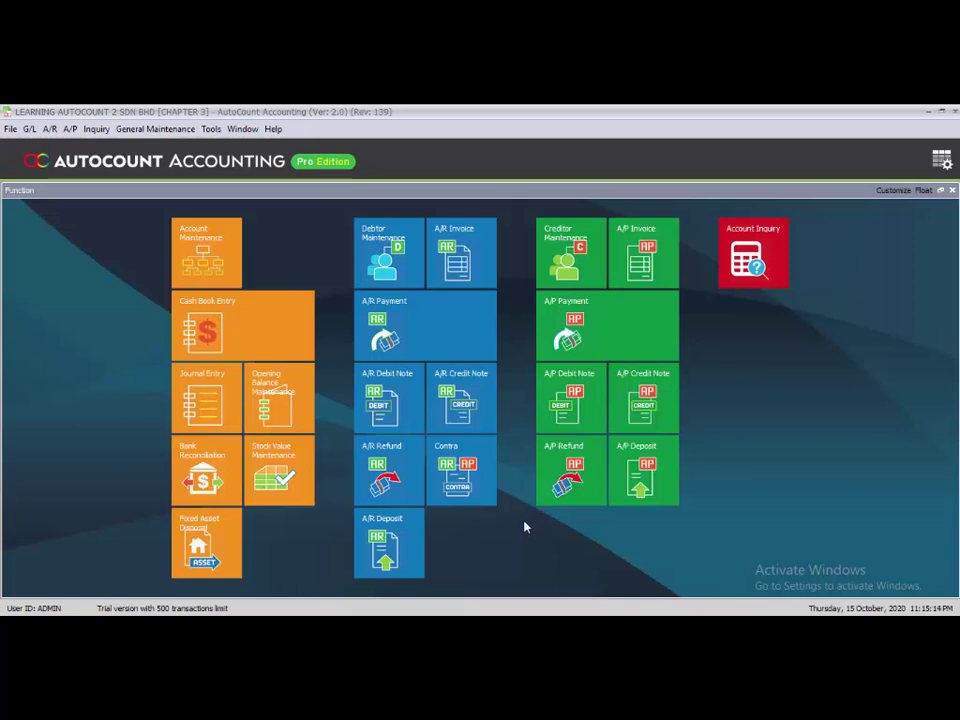
# - Create an A/R invoice for the debtor CUSTOMER 1 dated 13/04/2020
pyautogui.click(462, 250)
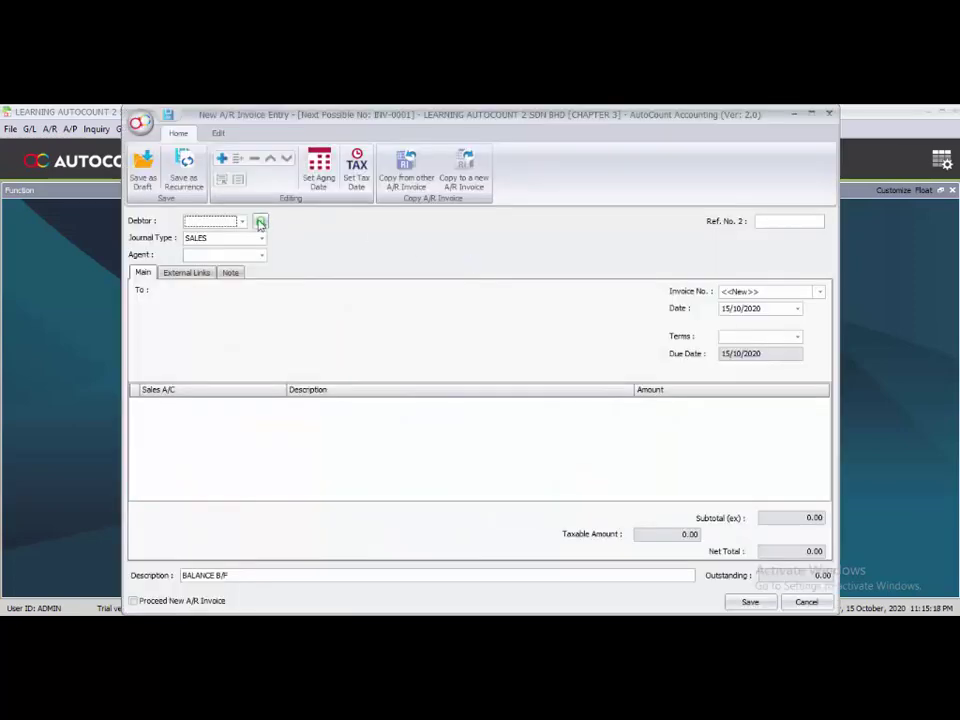
pyautogui.click(242, 221)
pyautogui.click(256, 290)
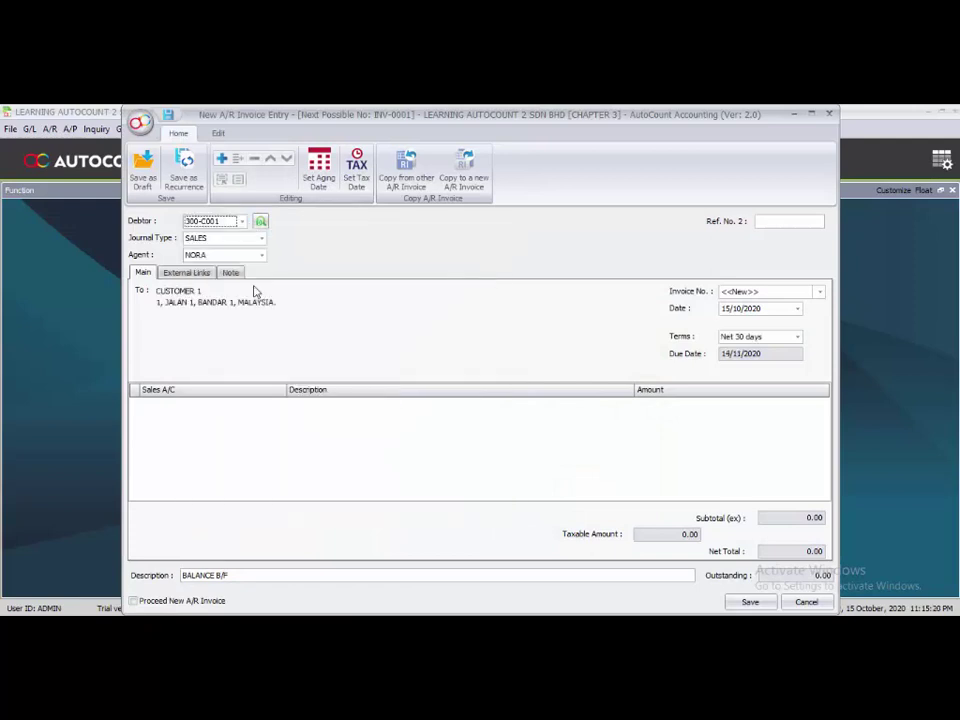
pyautogui.click(727, 309)
pyautogui.press('Right')
pyautogui.write('04')
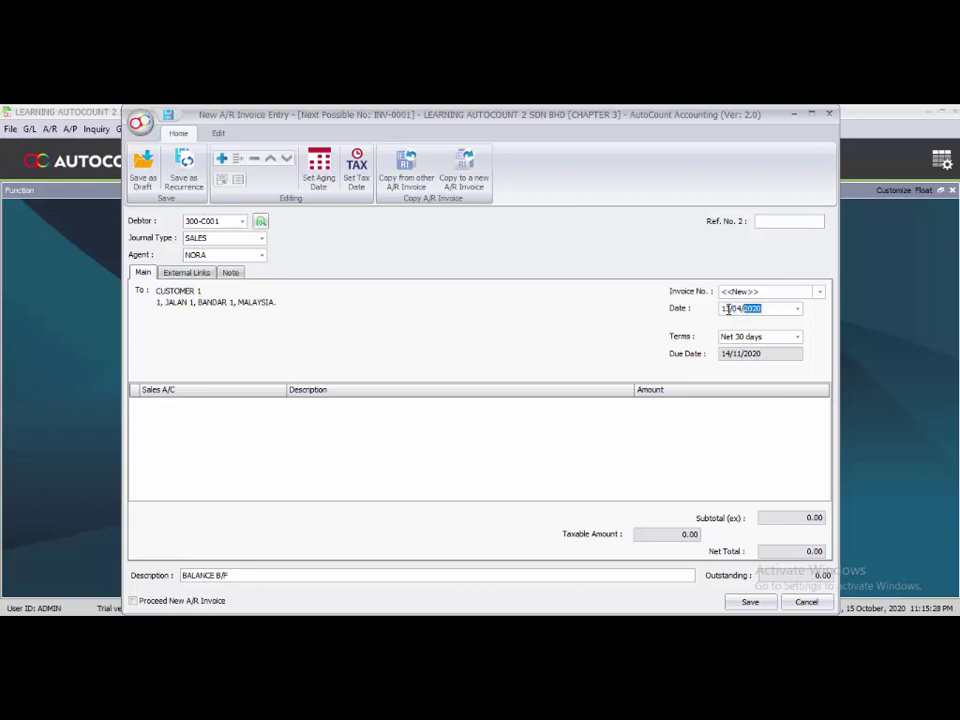
# - Add a detail line to the A/R invoice using the SALES account 500-0000
pyautogui.rightClick(222, 415)
pyautogui.press('Escape')
pyautogui.click(195, 413)
pyautogui.write('5')
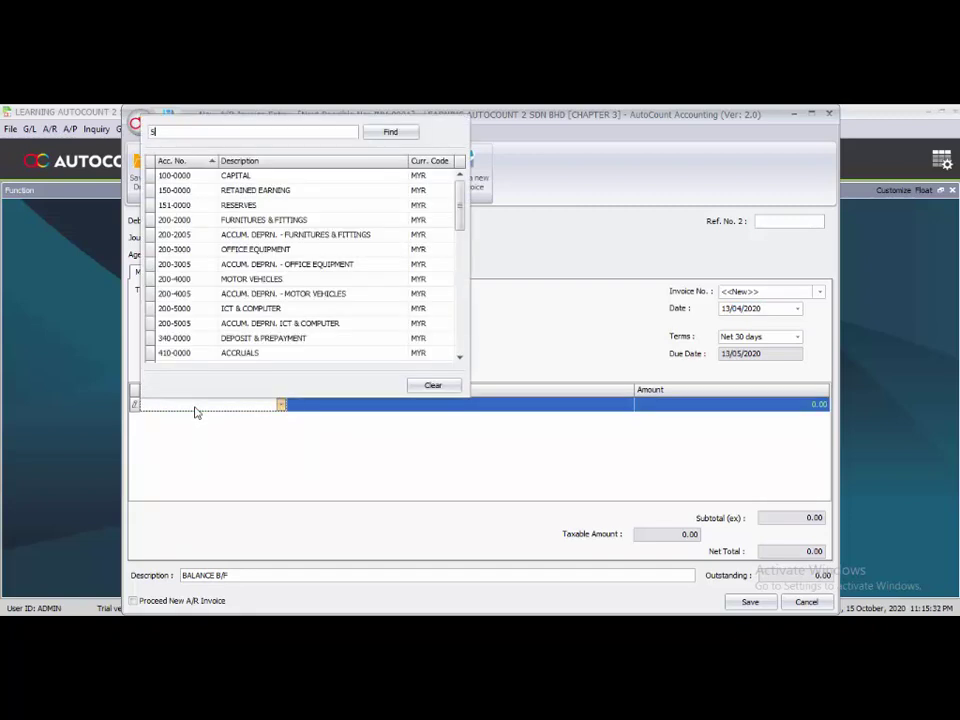
pyautogui.write('00')
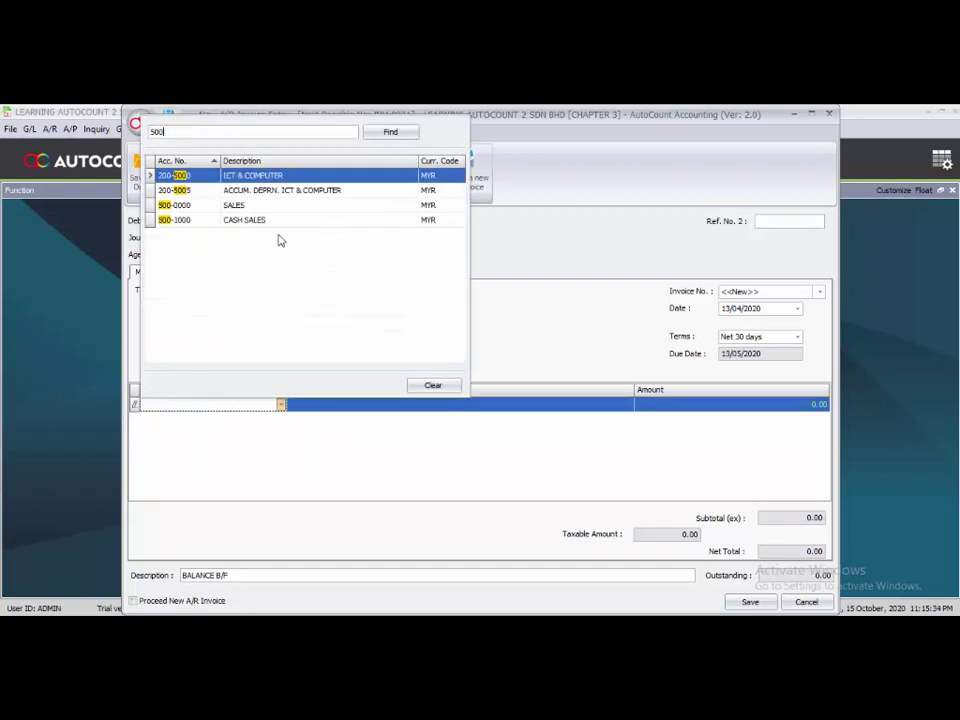
pyautogui.click(268, 205)
# - Change the invoice line's description to ITEM 1238 and enter an amount of 13,000
pyautogui.click(324, 403)
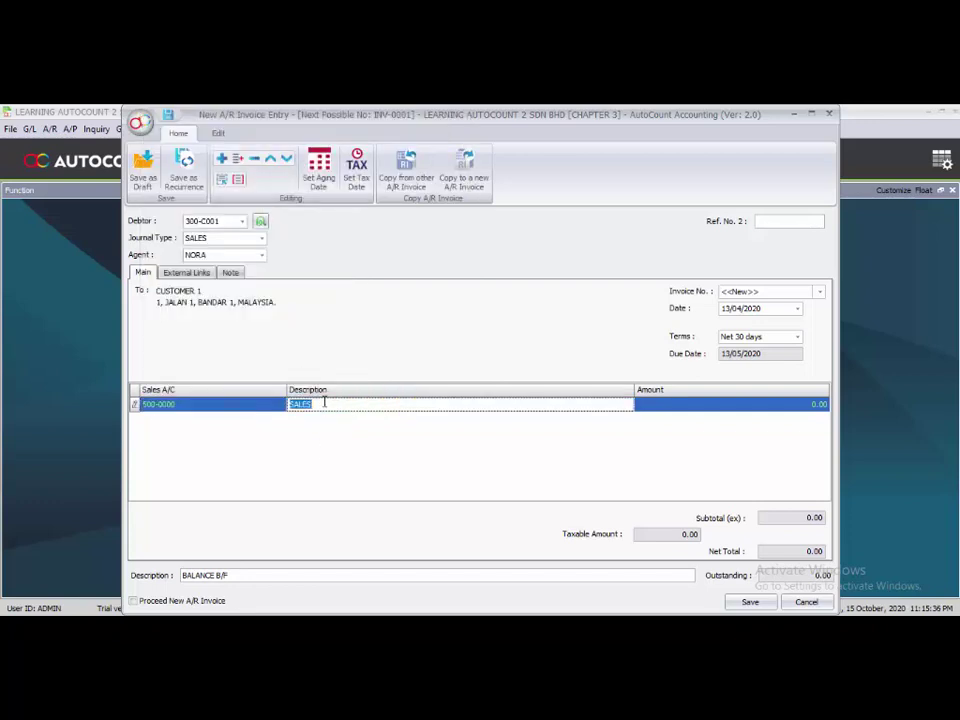
pyautogui.press('BackSpace')
pyautogui.click(794, 408)
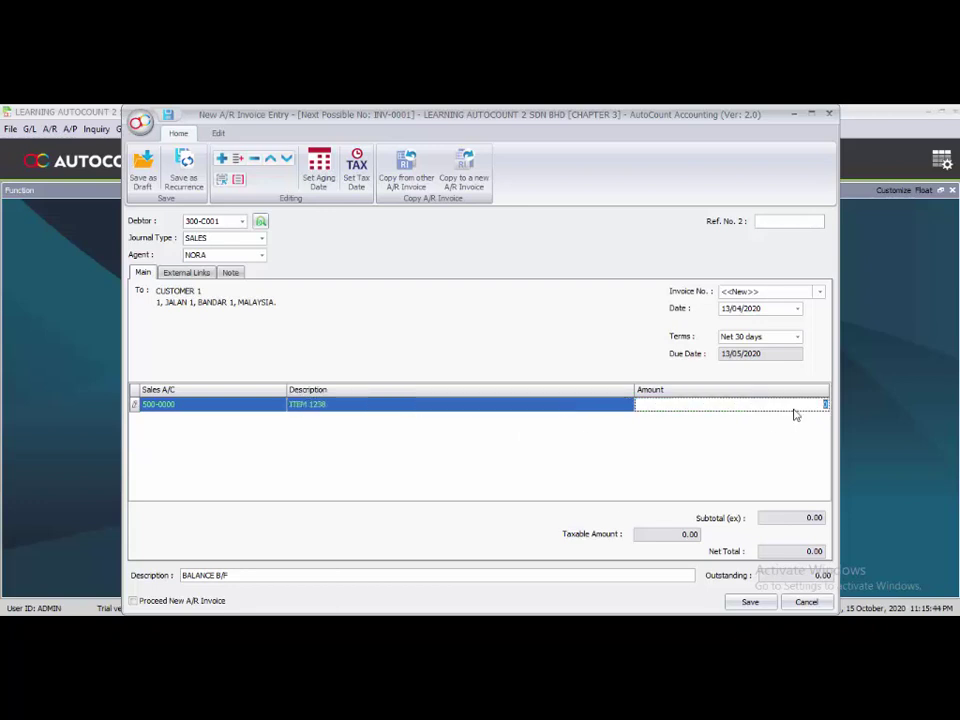
pyautogui.write('13,')
pyautogui.write('000')
pyautogui.press('Return')
# - Replace the overall description of the A/R invoice with SALE
pyautogui.click(305, 578)
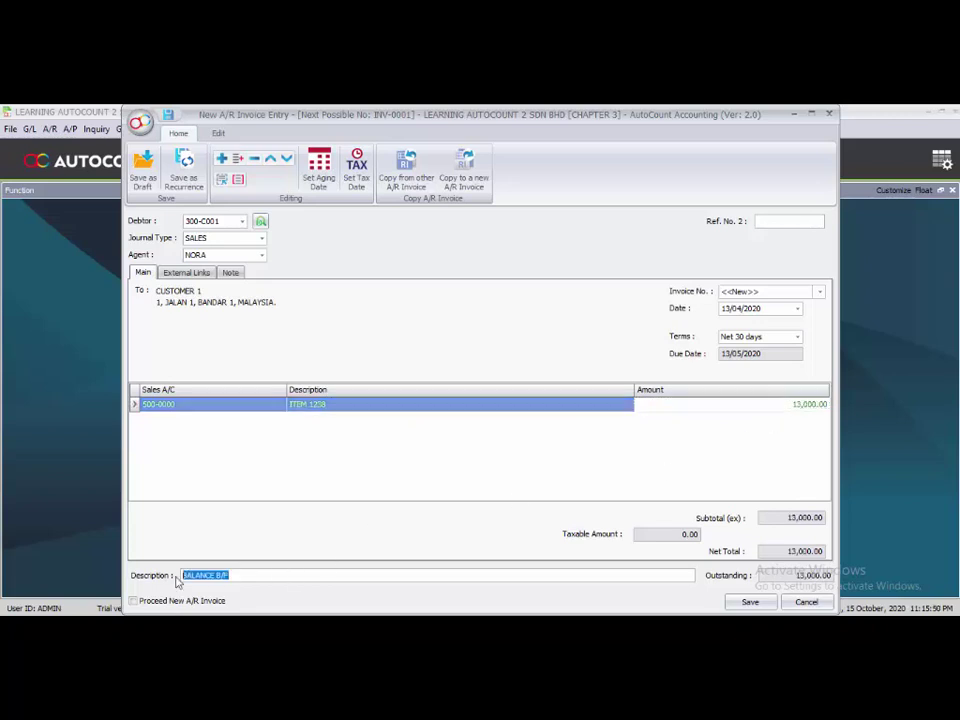
pyautogui.write('SALE')
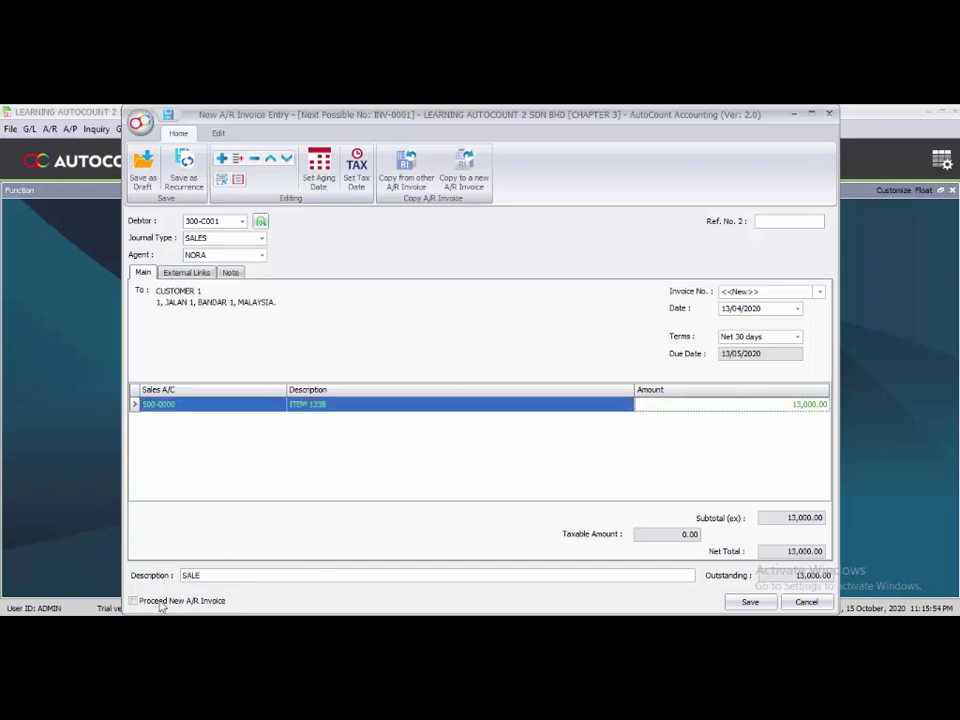
# - Save the invoice with Proceed New A/R Invoice enabled, and start the new one for debtor CUSTOMER 3 dated 14/04/2020
pyautogui.click(160, 601)
pyautogui.click(749, 602)
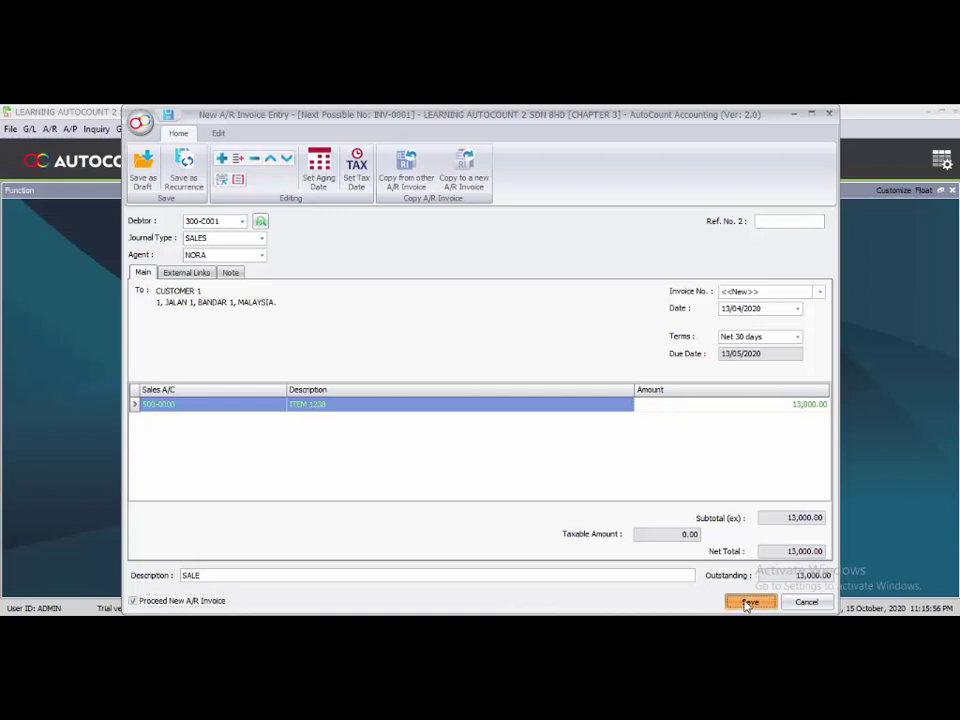
pyautogui.click(242, 221)
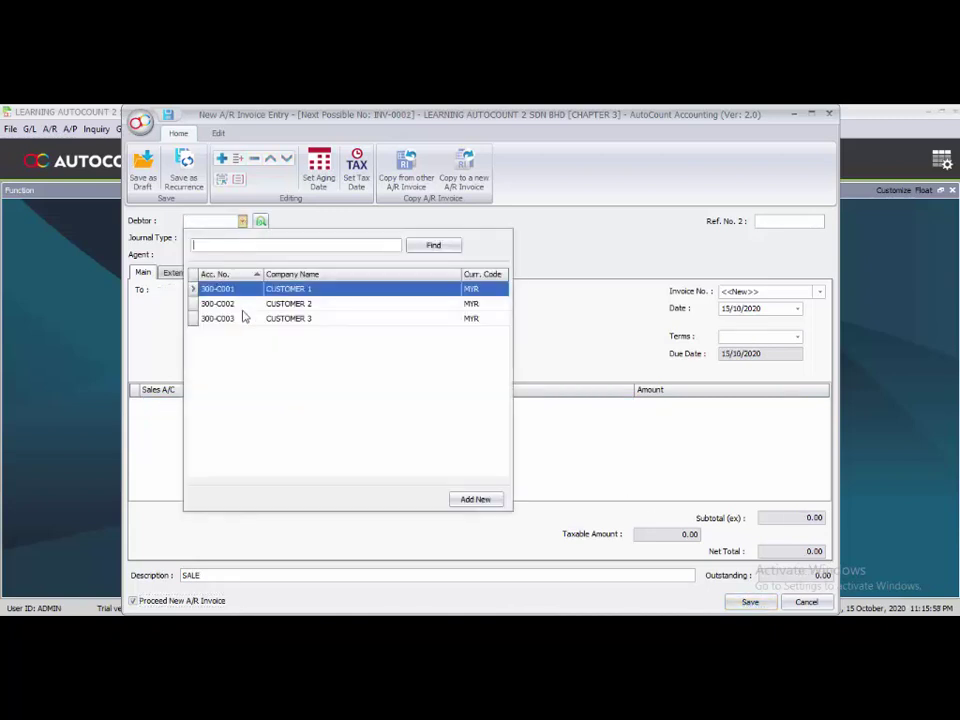
pyautogui.click(246, 318)
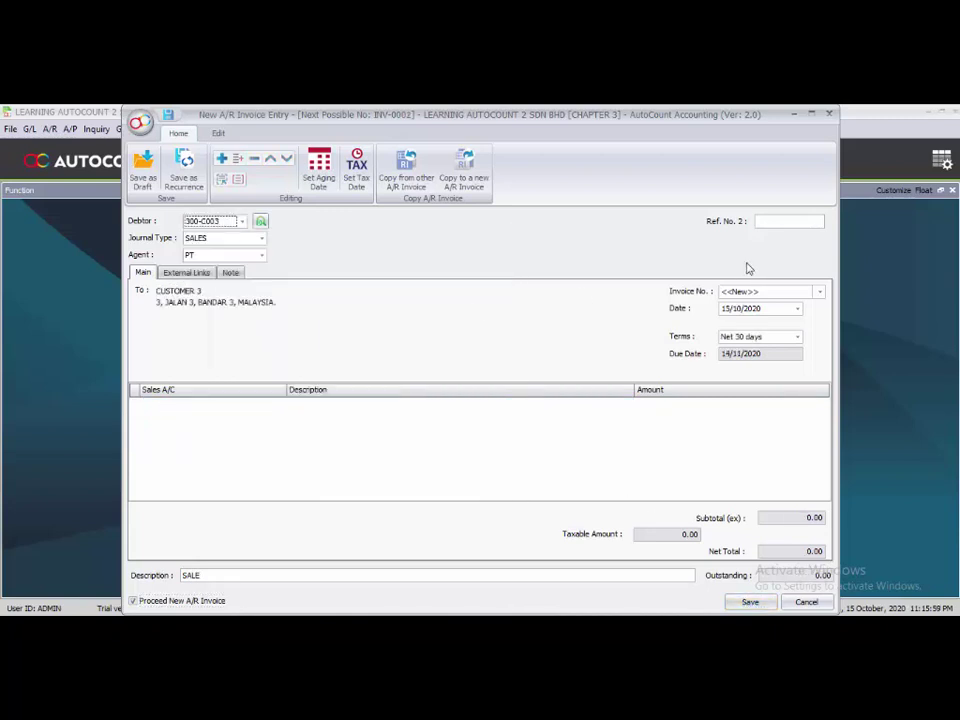
pyautogui.click(726, 310)
pyautogui.write('9/')
pyautogui.write('04')
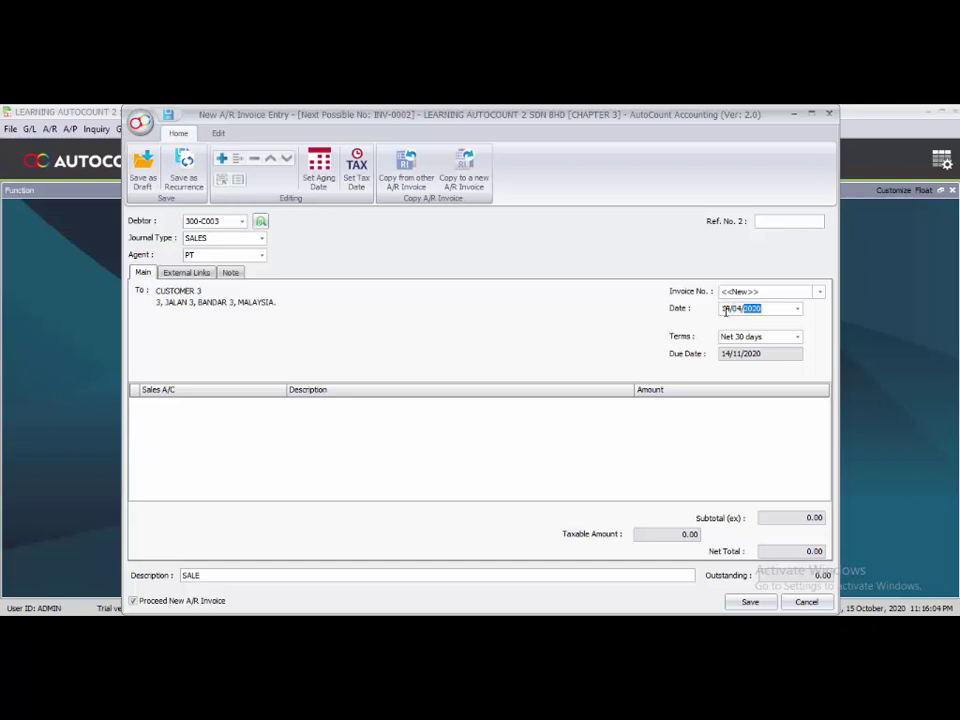
# - Add a detail line to the CUSTOMER 3 invoice using the SALES account 500-0000
pyautogui.rightClick(251, 430)
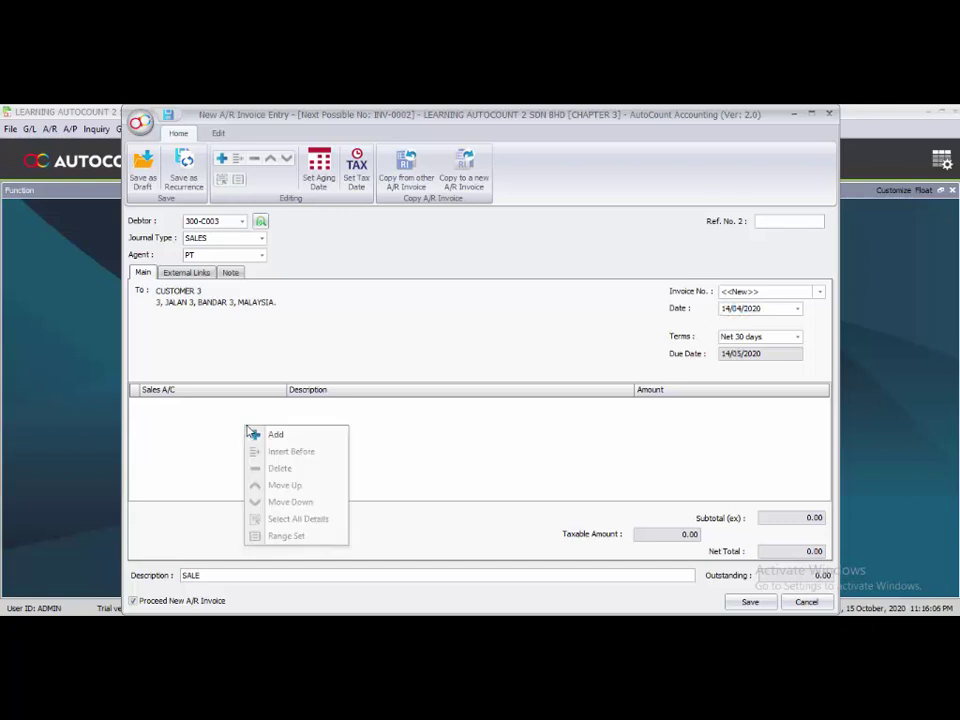
pyautogui.click(237, 428)
pyautogui.click(206, 413)
pyautogui.write('500')
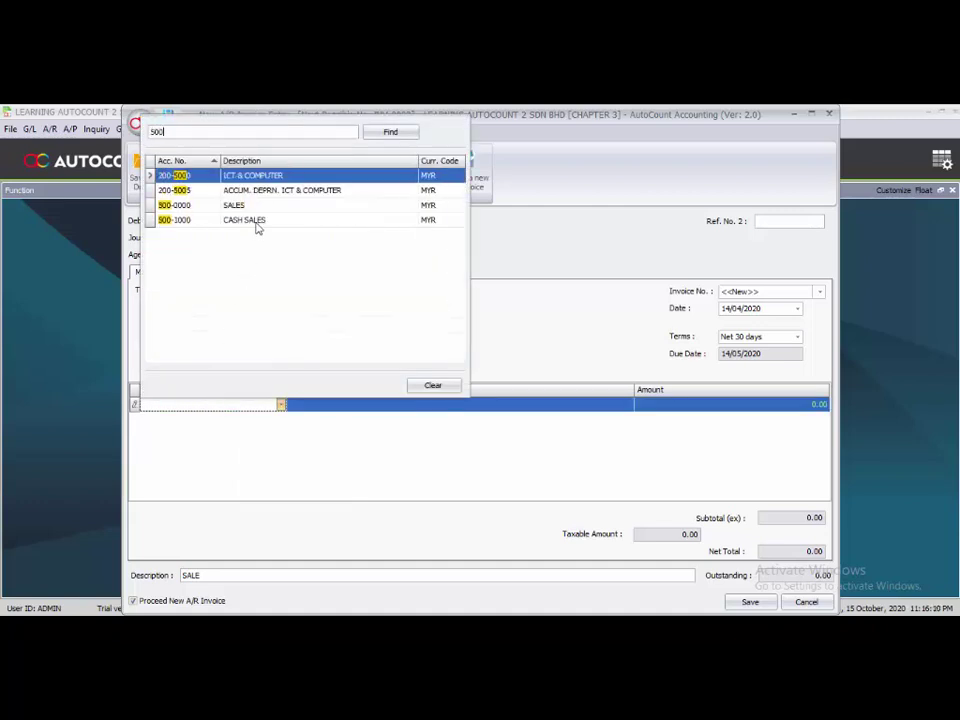
pyautogui.click(257, 211)
pyautogui.click(257, 211)
# - Set the line's description to ITEM 1230 and its amount to 6,600, and save the invoice without proceeding to a new one
pyautogui.click(365, 403)
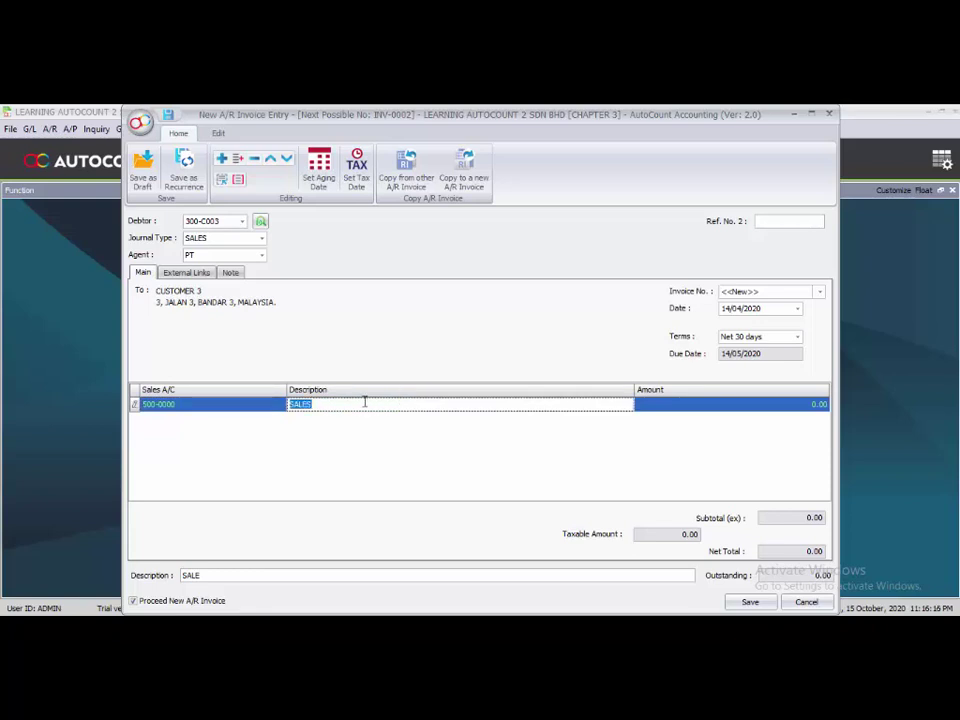
pyautogui.write('ITEM 1230')
pyautogui.click(694, 406)
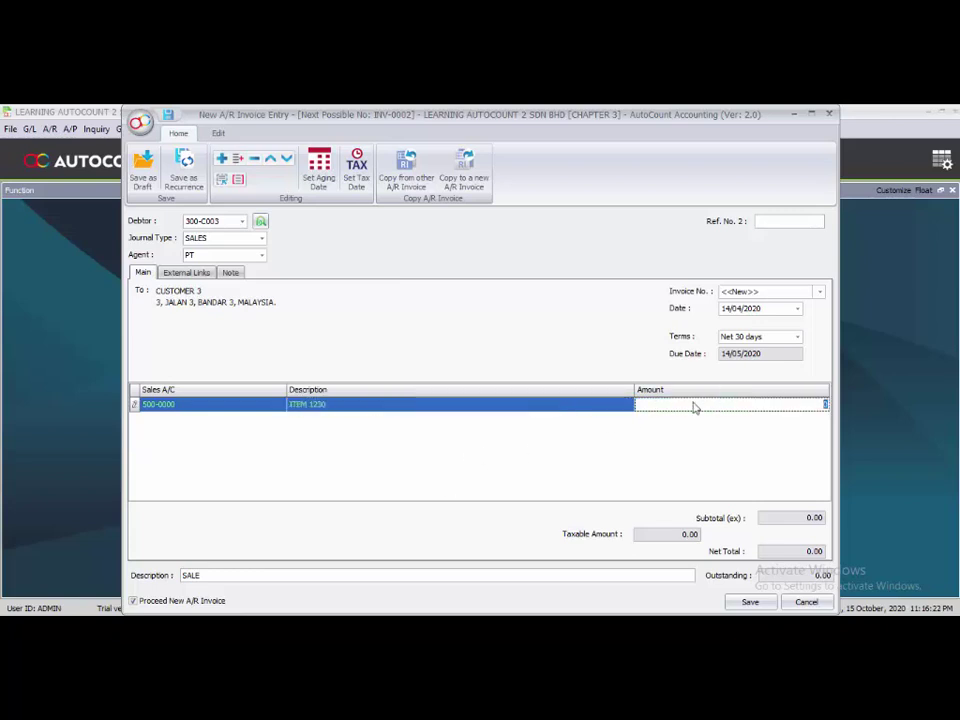
pyautogui.write('6600')
pyautogui.click(606, 407)
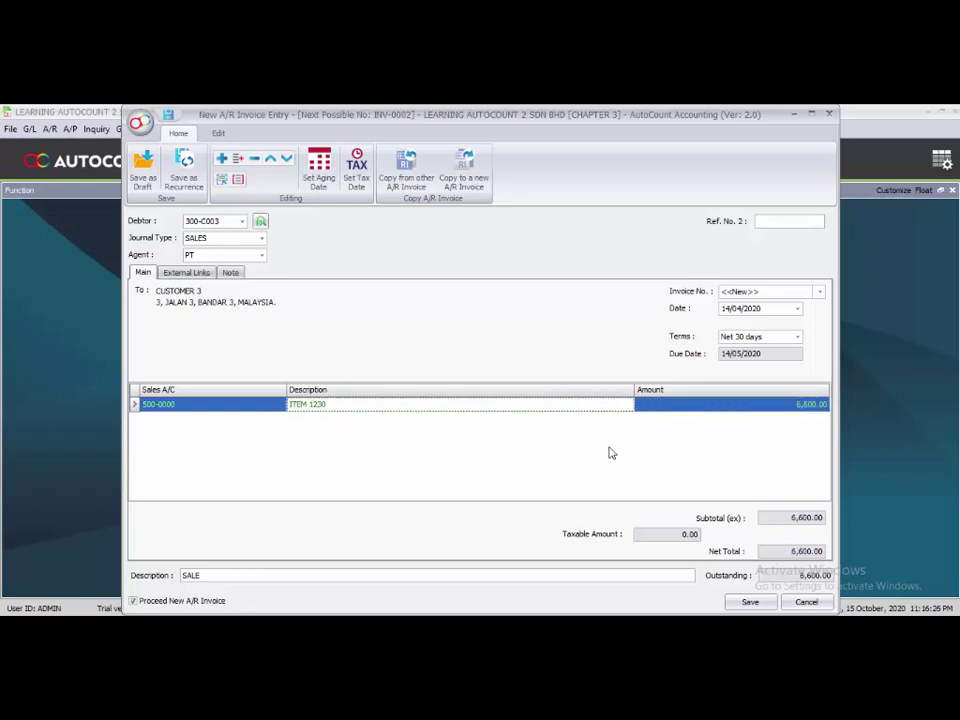
pyautogui.click(197, 604)
pyautogui.click(750, 602)
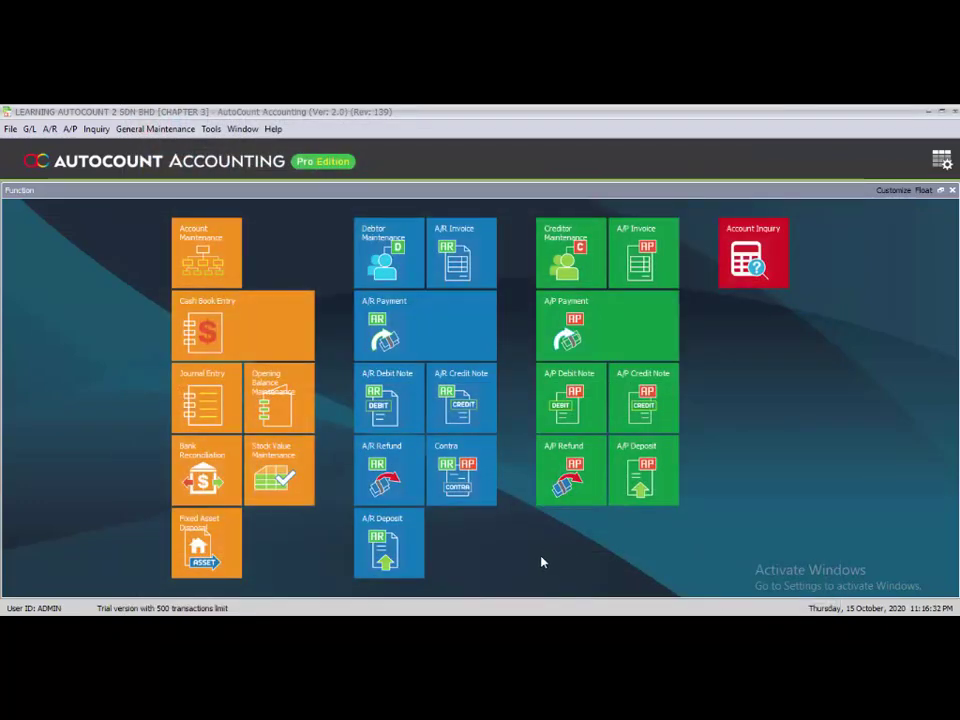
# - Create an A/R payment from debtor CUSTOMER 1 with the description PAYMENT ON A/C, dated 22/04/2020
pyautogui.click(448, 336)
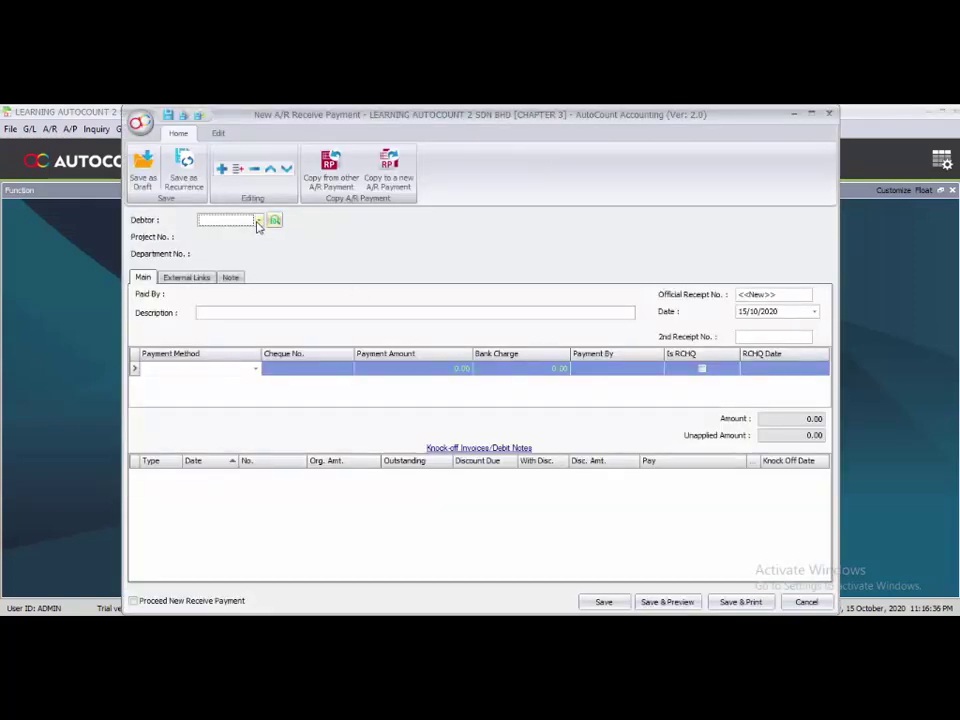
pyautogui.click(258, 221)
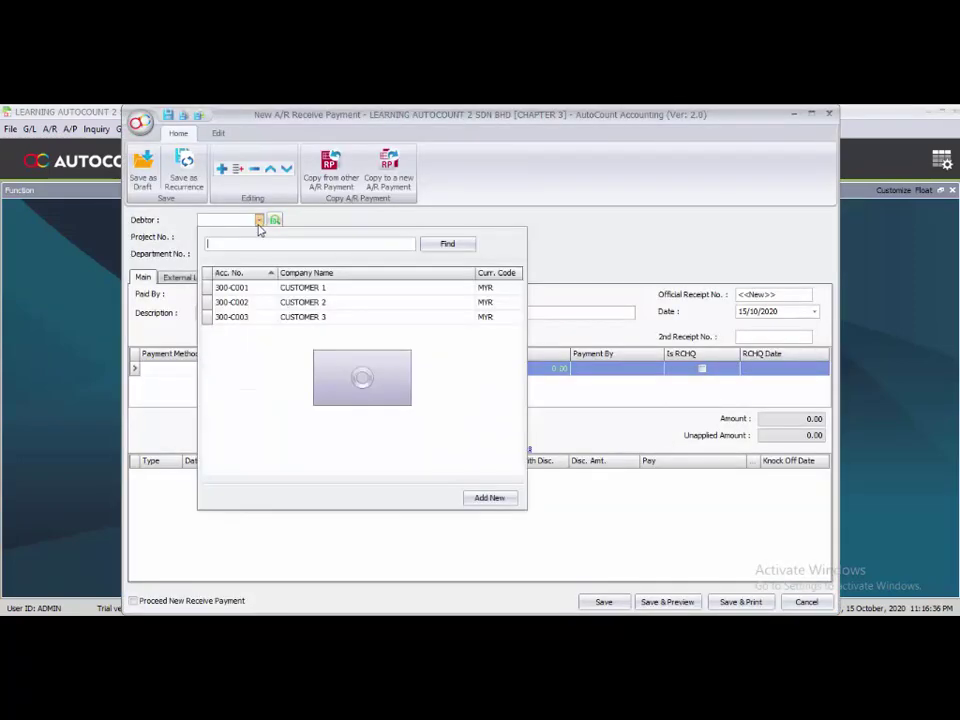
pyautogui.click(279, 292)
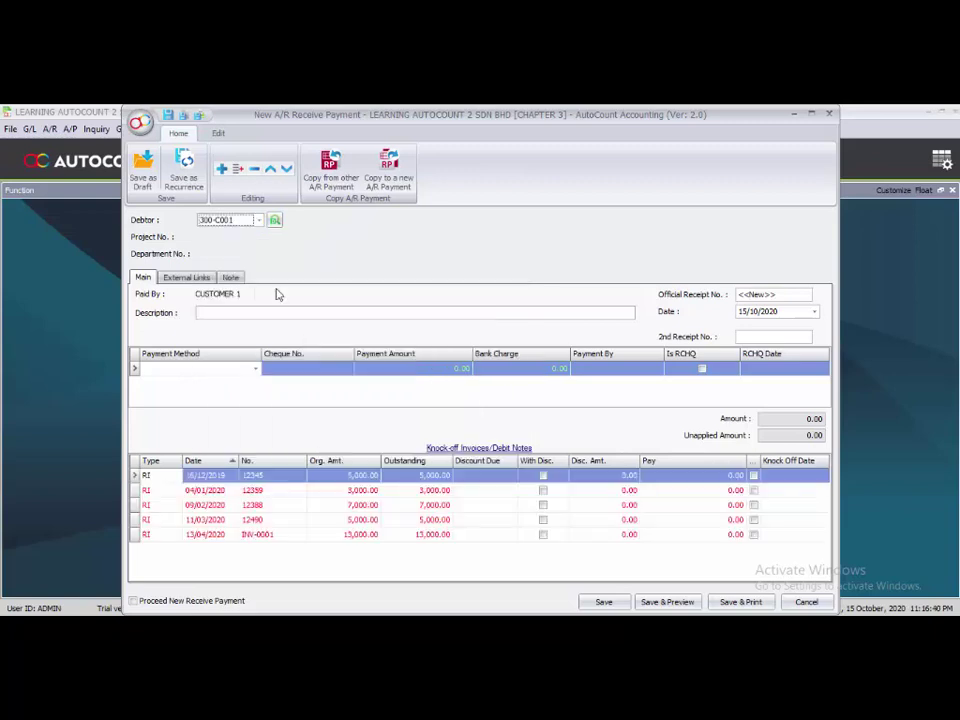
pyautogui.click(264, 315)
pyautogui.write('PAYMENT ')
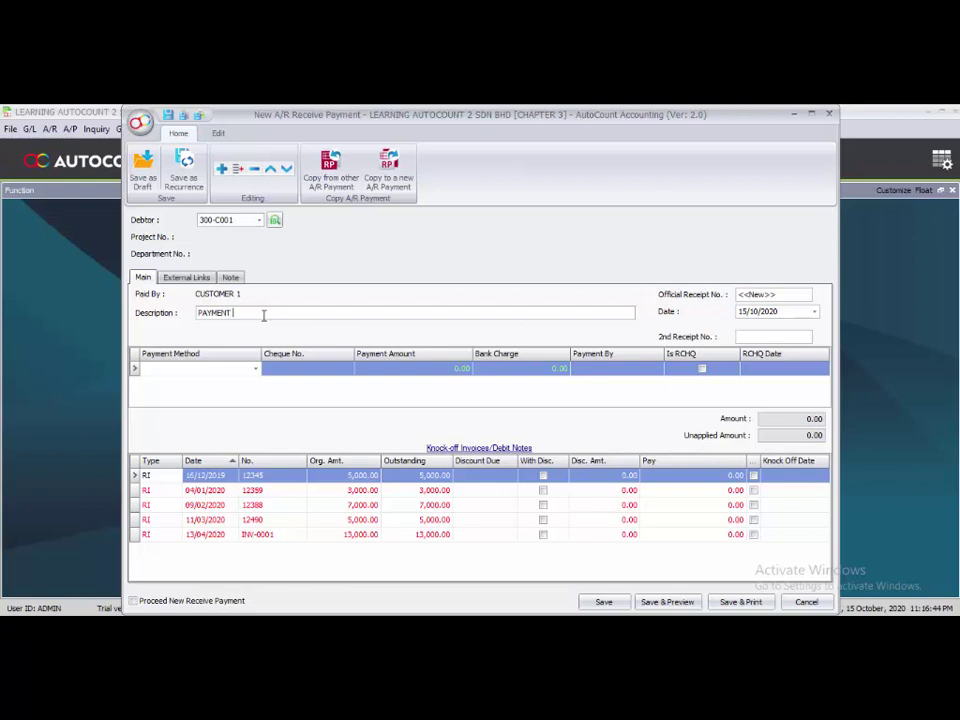
pyautogui.write('ON A/C')
pyautogui.click(741, 312)
pyautogui.write('2204')
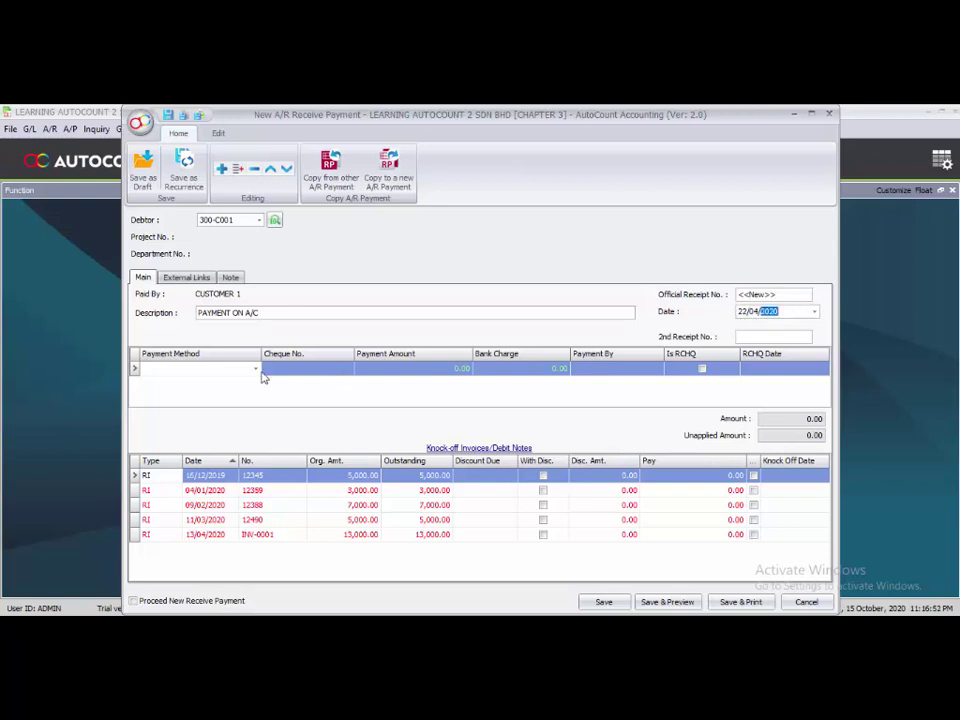
# - Fill in the payment line with method CIMB-KL, cheque number HSBC 11122 and a payment amount of 2,500
pyautogui.click(255, 369)
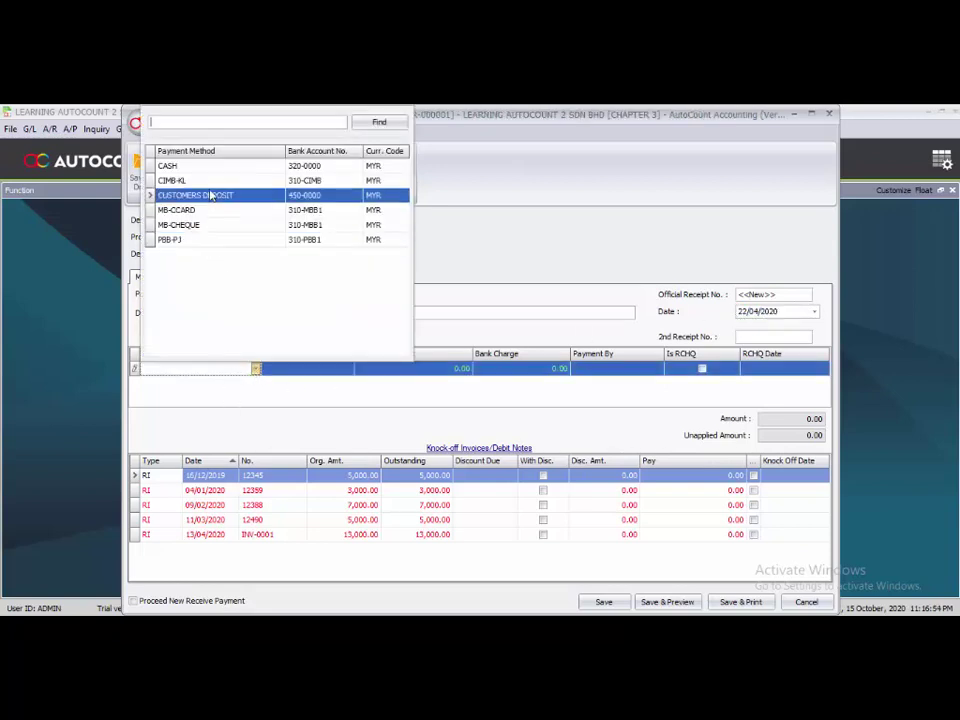
pyautogui.click(185, 180)
pyautogui.click(290, 370)
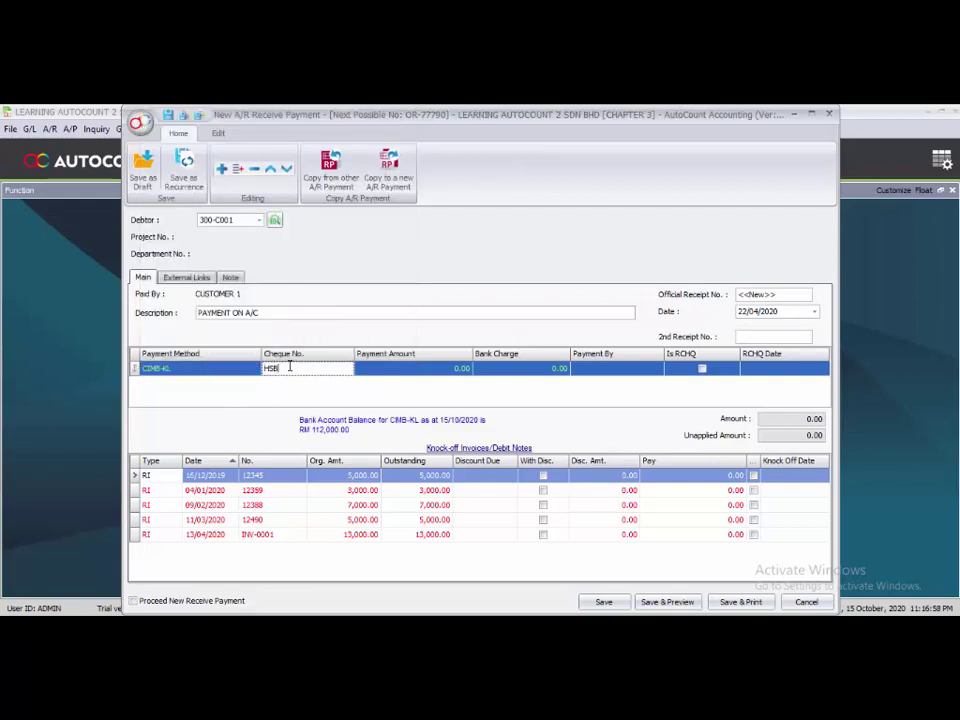
pyautogui.write('HSBC 11122')
pyautogui.click(377, 369)
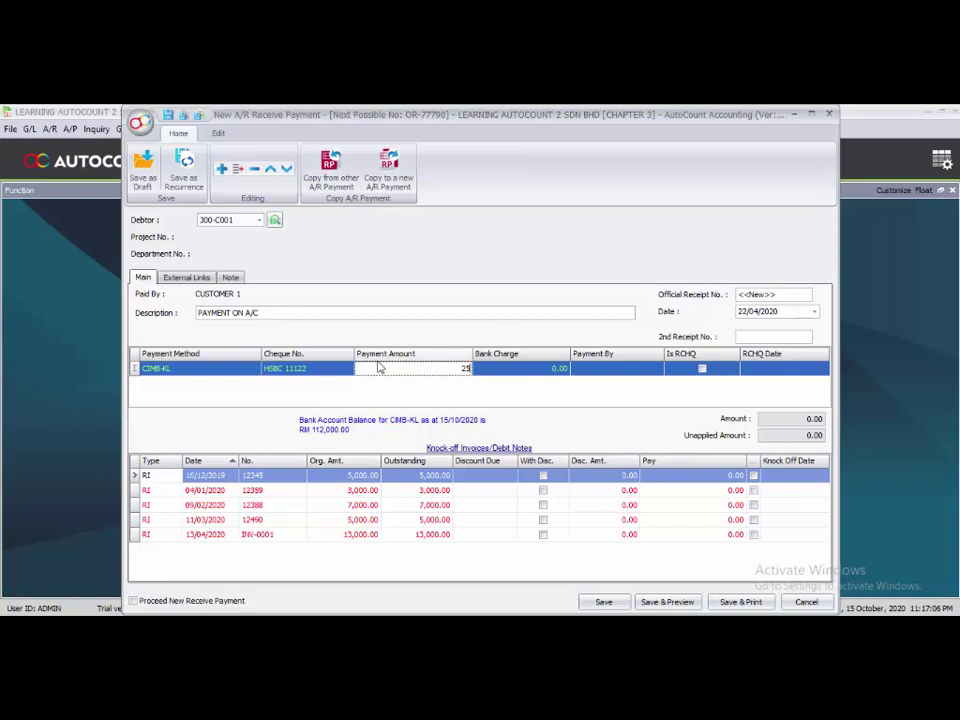
pyautogui.write('2500')
pyautogui.click(437, 394)
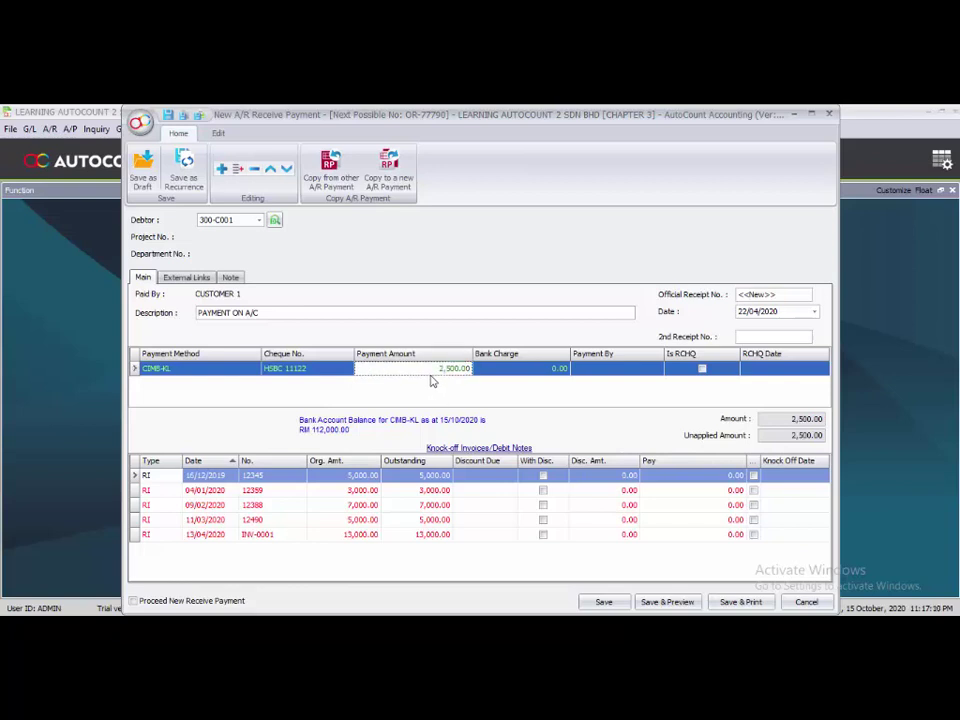
# - Knock off the payment against the 16/12/2019 invoice and save it with Proceed New Receive Payment enabled
pyautogui.click(255, 477)
pyautogui.click(753, 476)
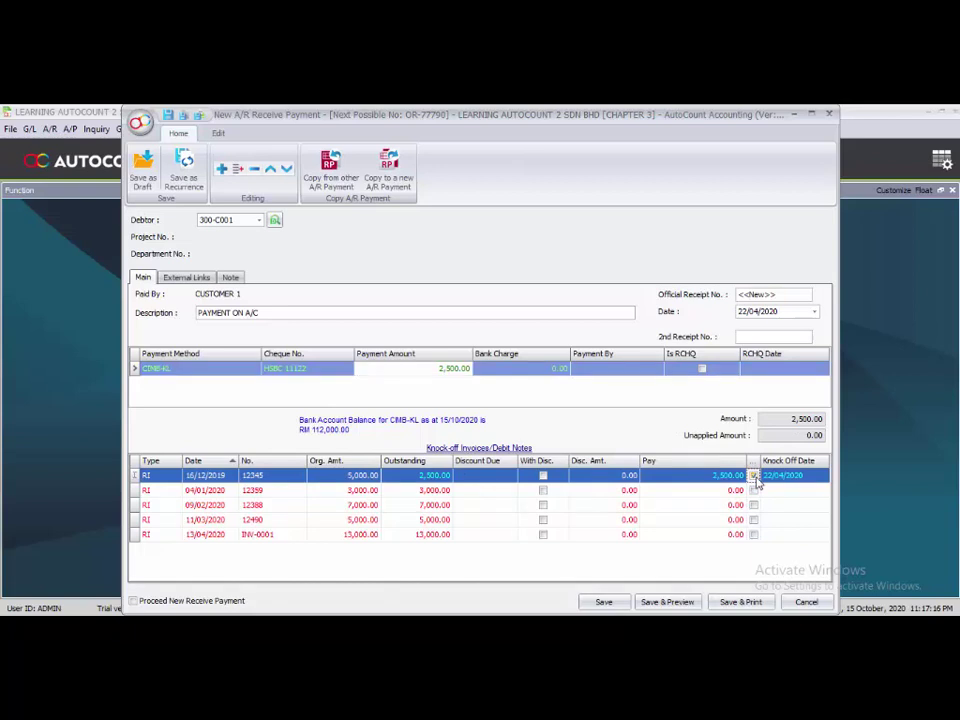
pyautogui.click(214, 603)
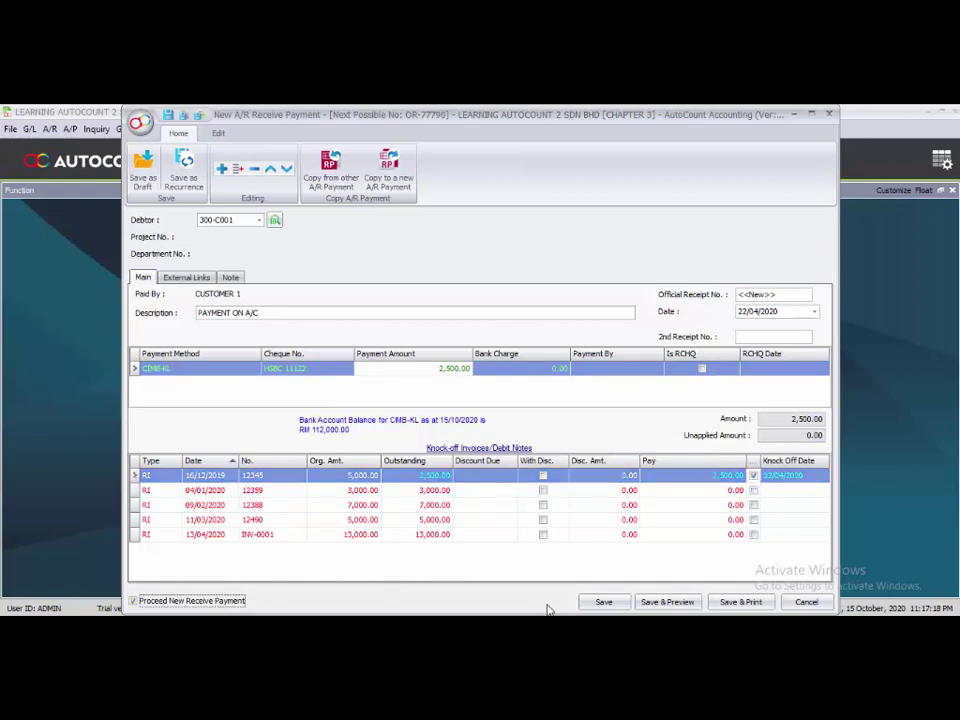
pyautogui.click(600, 602)
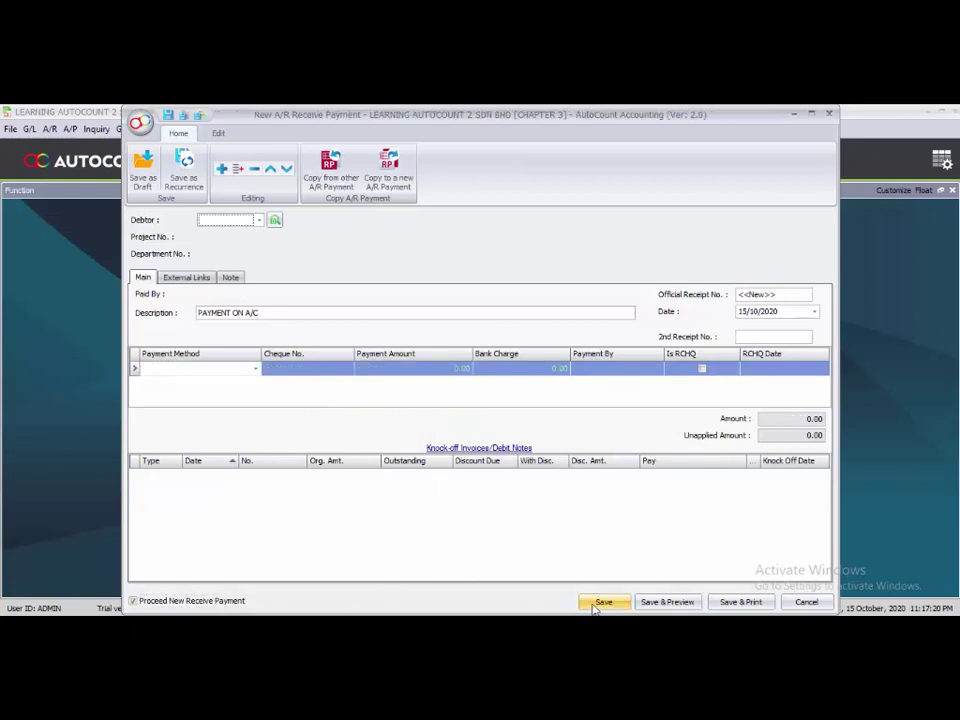
# - Set the new A/R payment's debtor to CUSTOMER 2 and its date to 23/04/2020
pyautogui.click(259, 220)
pyautogui.click(268, 302)
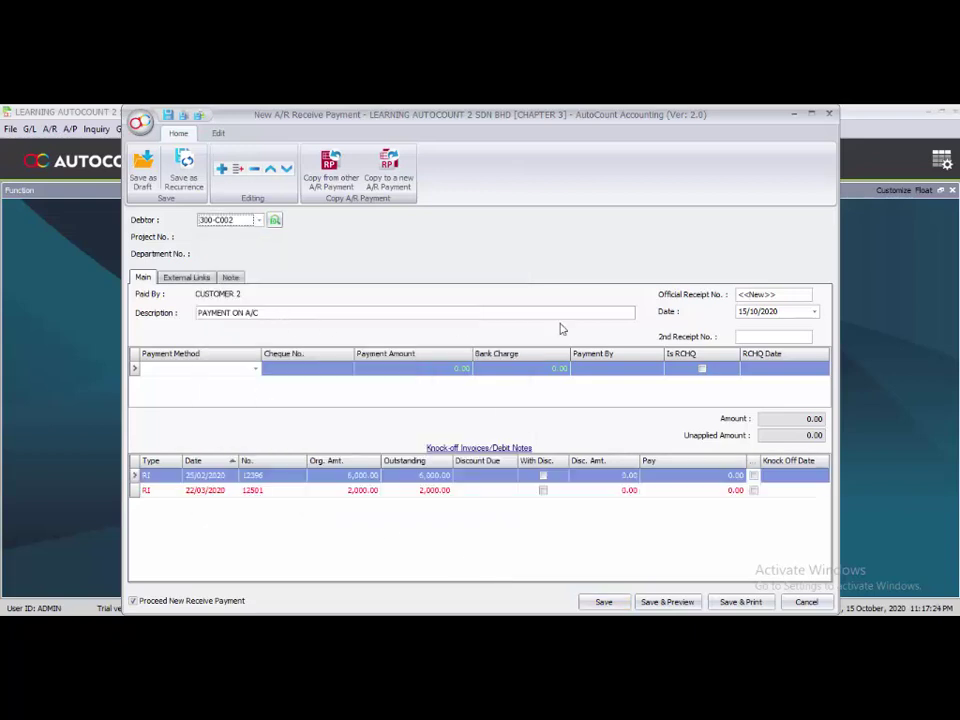
pyautogui.click(741, 313)
pyautogui.write('25/')
pyautogui.write('04')
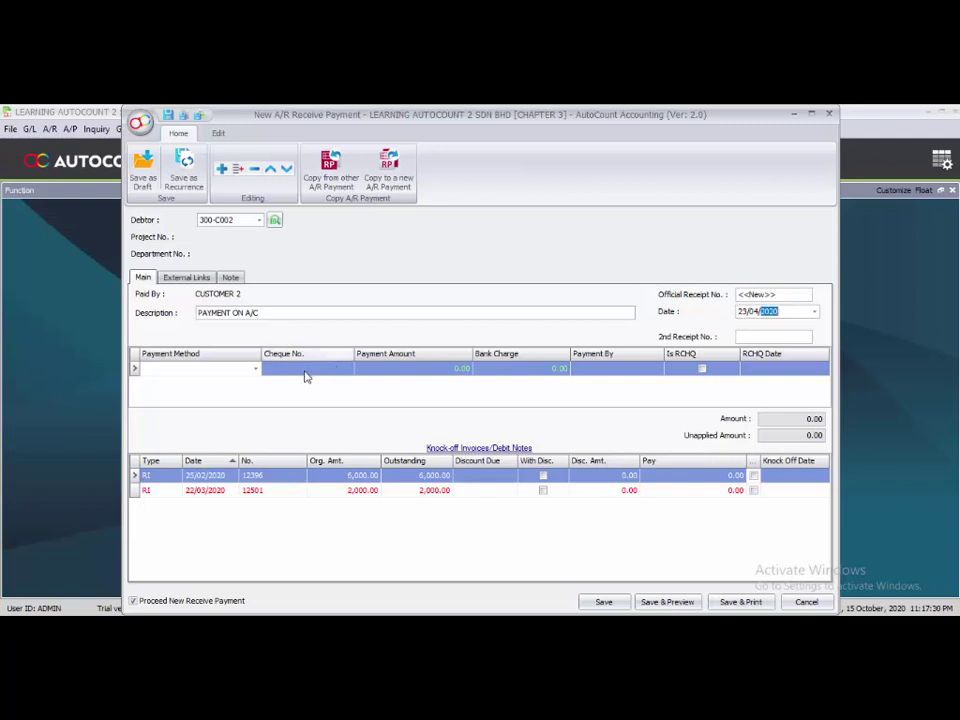
# - Enter CUSTOMER 2's payment by CIMB-KL with cheque number HLB 333444 and an amount of 6,000
pyautogui.click(255, 373)
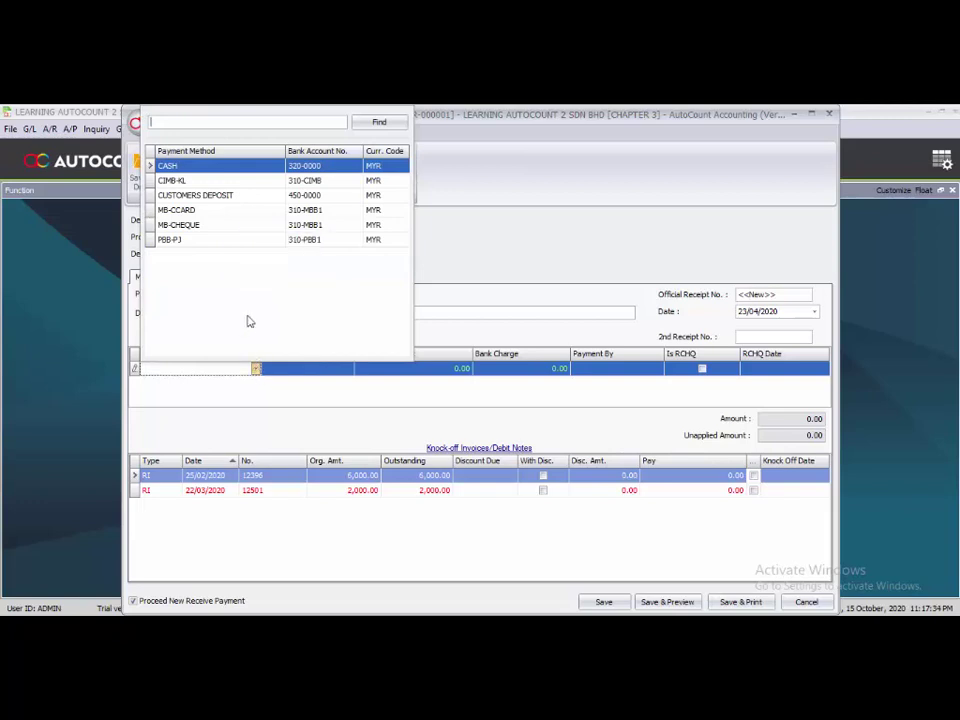
pyautogui.click(190, 180)
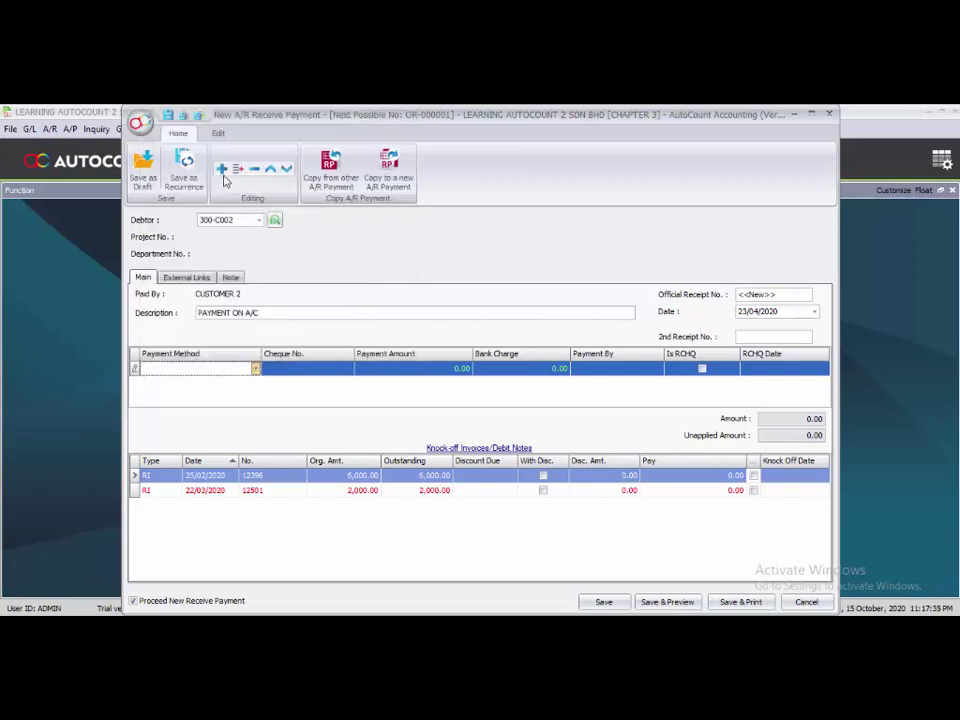
pyautogui.click(273, 370)
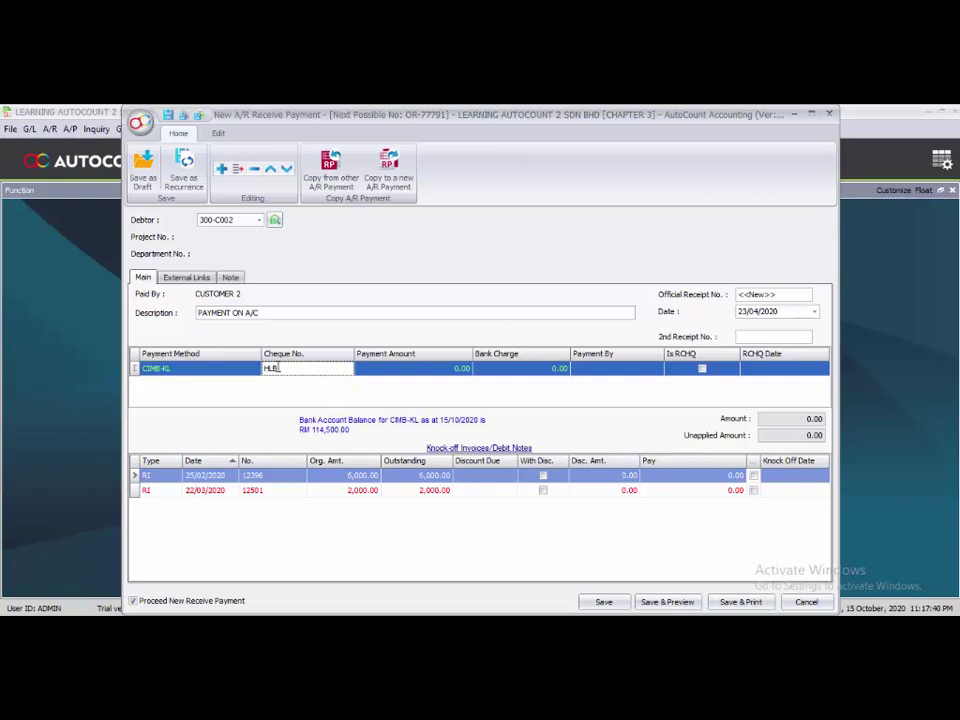
pyautogui.write('HLB3333444')
pyautogui.click(410, 372)
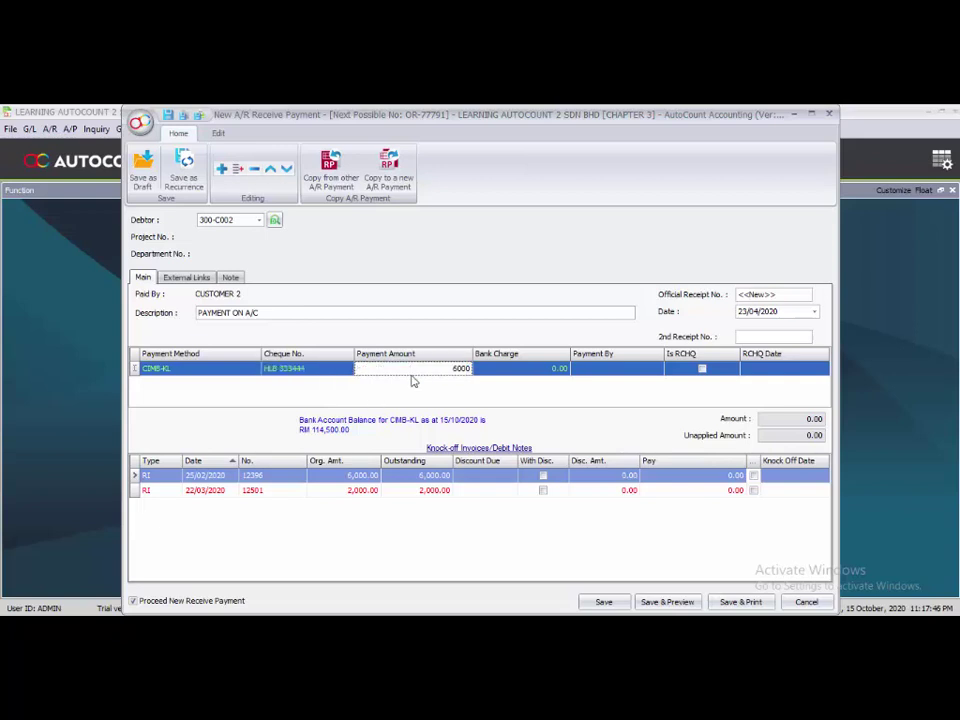
# - Knock off CUSTOMER 2's payment against the 25/02/2020 invoice and save the payment
pyautogui.click(426, 548)
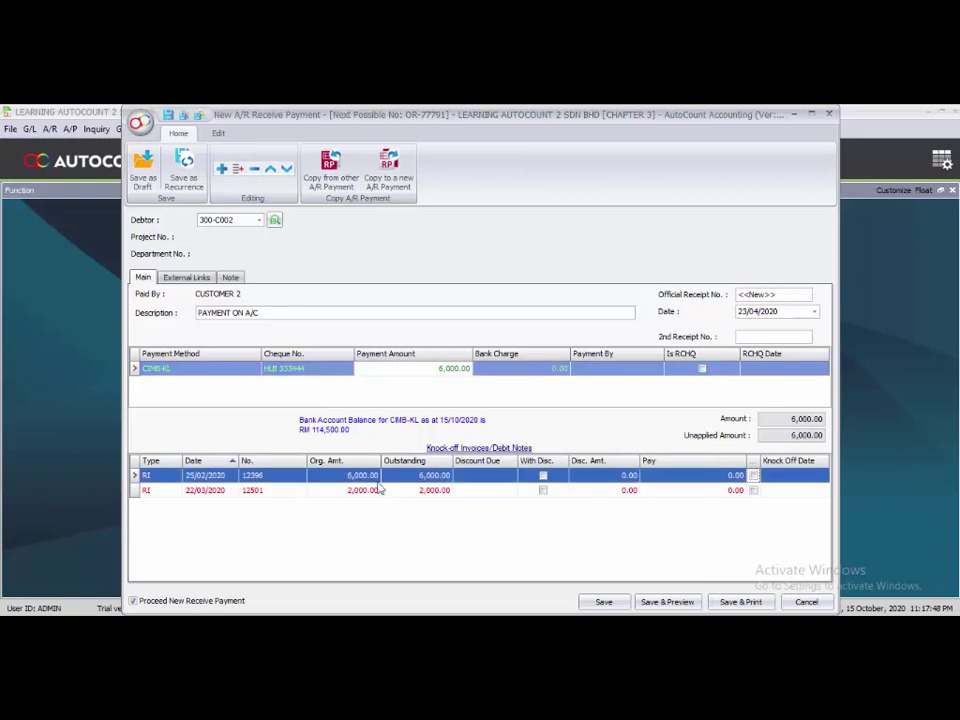
pyautogui.click(753, 476)
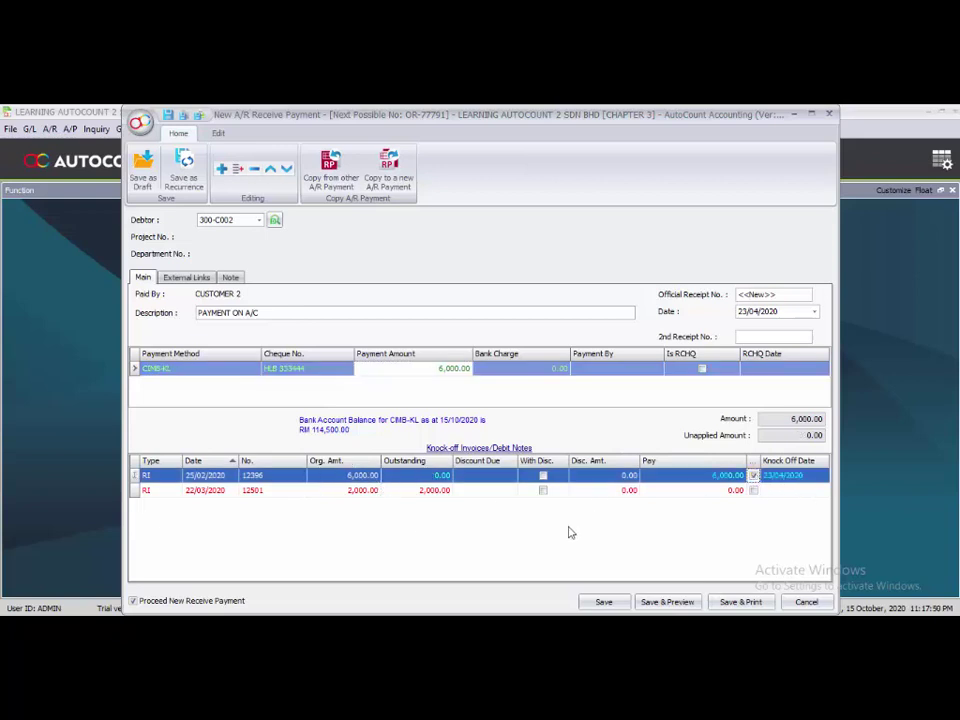
pyautogui.click(606, 602)
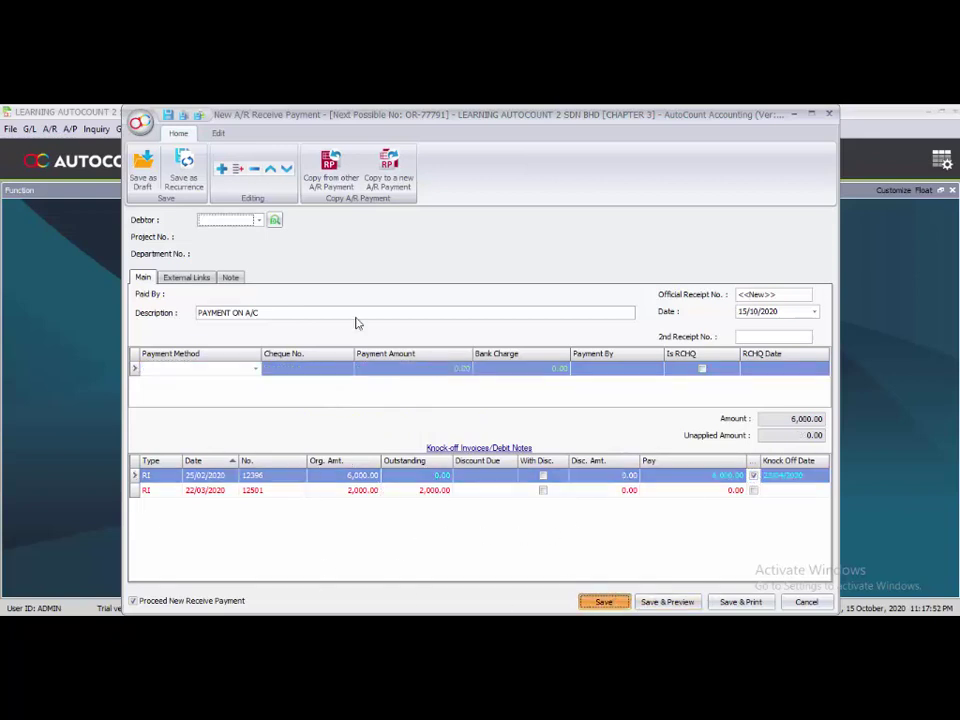
# - Set the new A/R payment's debtor to CUSTOMER 1 and its date to 29/04/2020
pyautogui.click(259, 220)
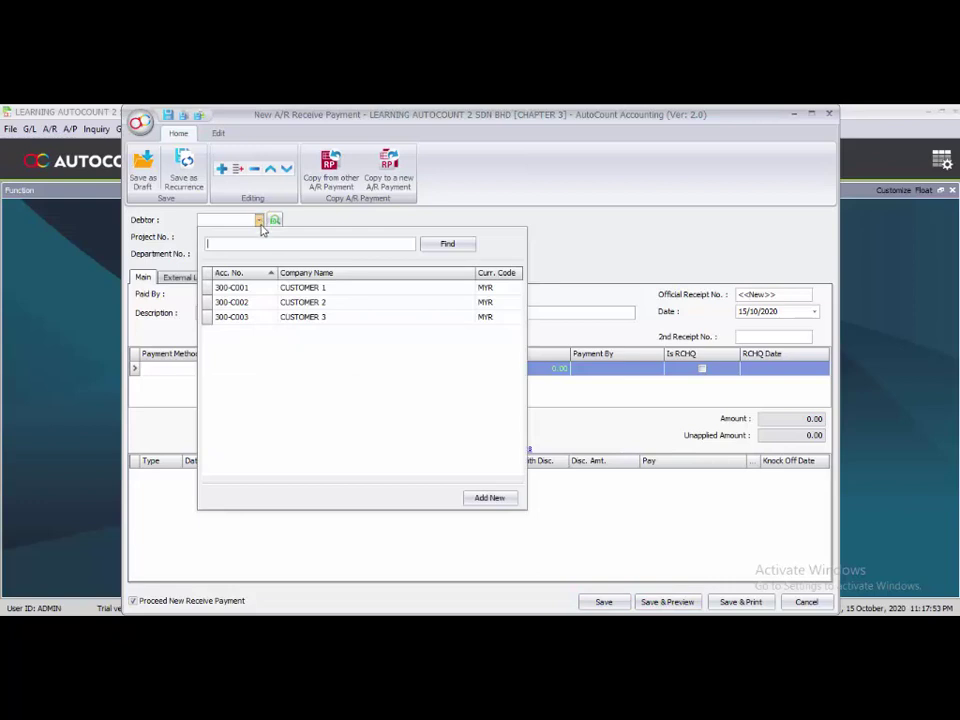
pyautogui.click(266, 287)
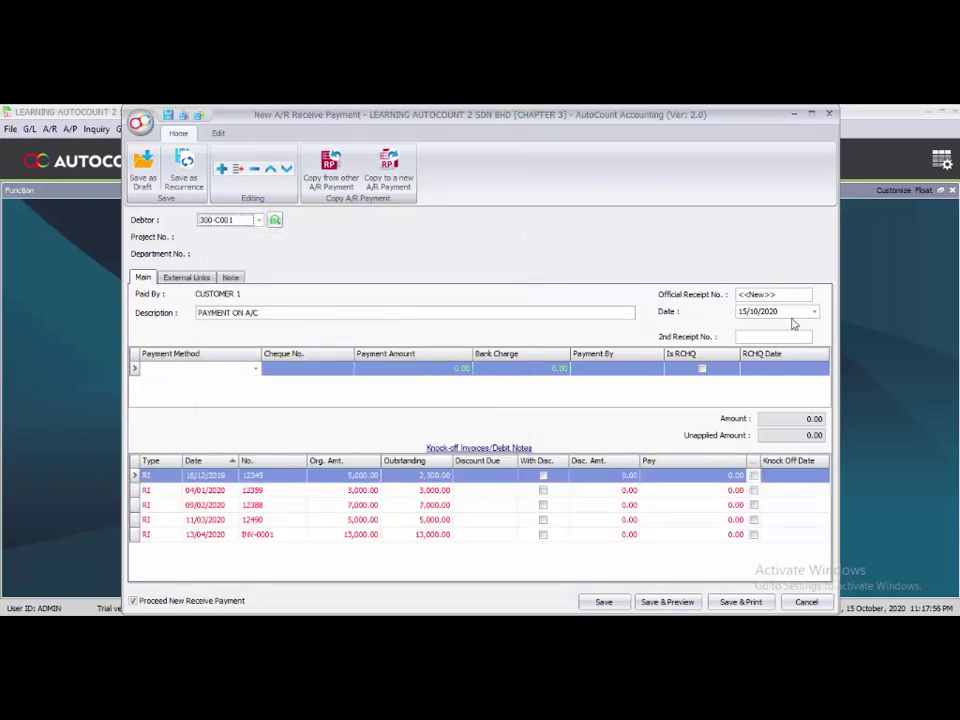
pyautogui.click(742, 311)
pyautogui.write('2904')
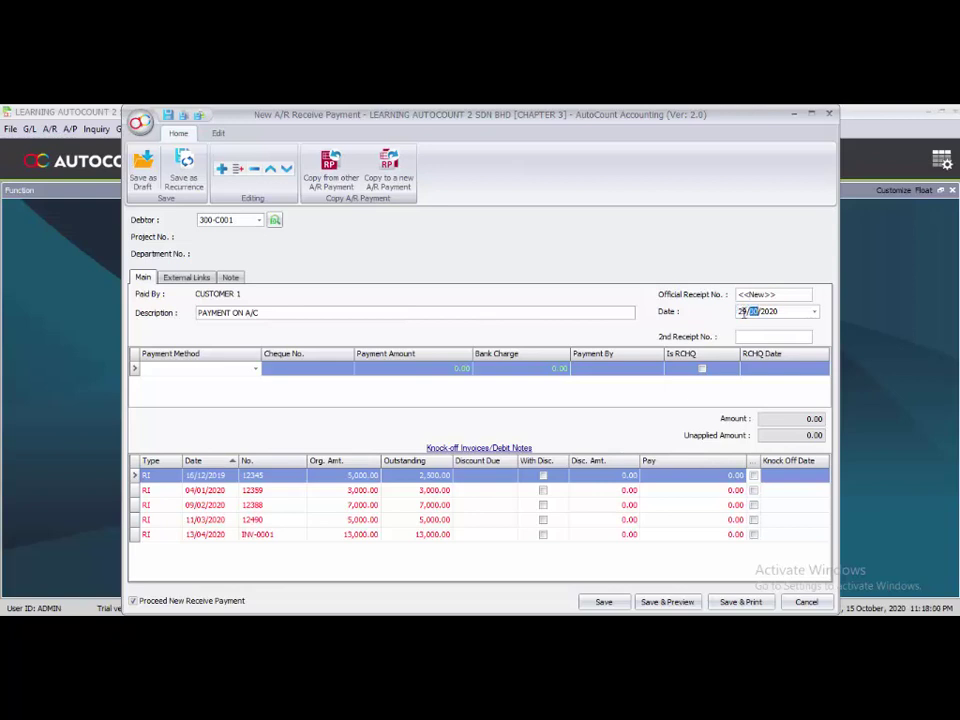
# - Enter CUSTOMER 1's payment by CIMB-KL with cheque number HSBC 11144 and an amount of 4,000
pyautogui.click(256, 370)
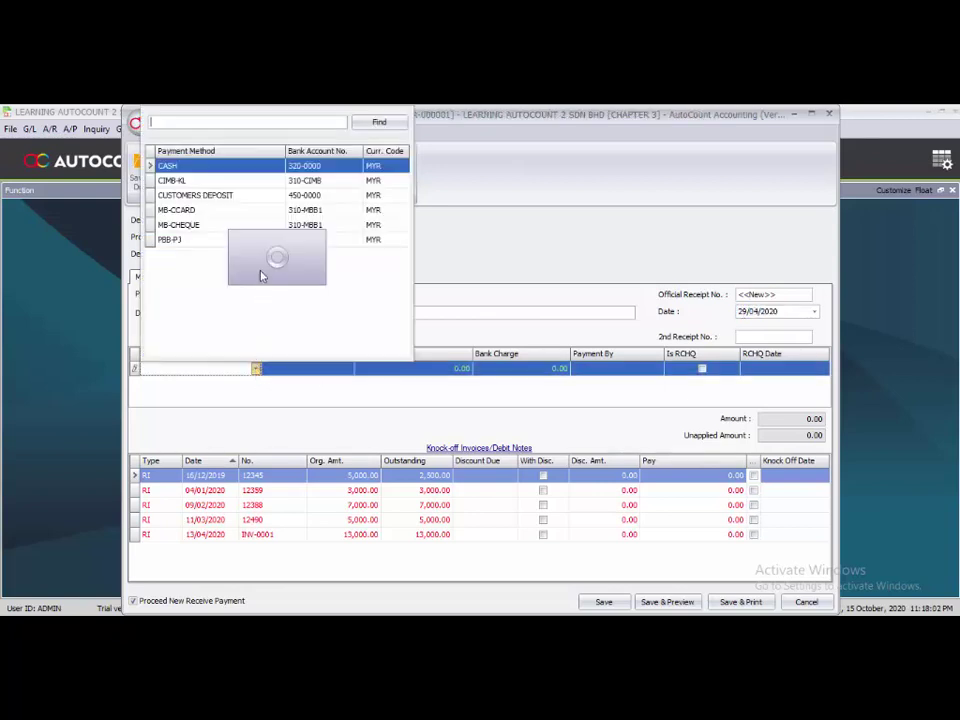
pyautogui.click(198, 174)
pyautogui.click(283, 372)
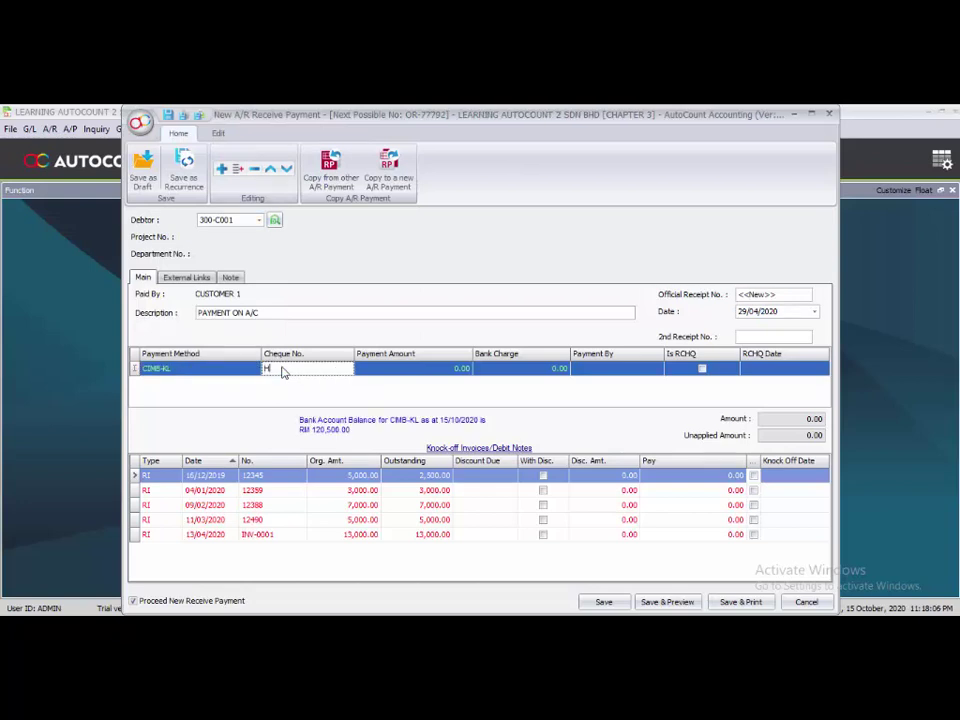
pyautogui.write('HSBC 11144')
pyautogui.click(422, 379)
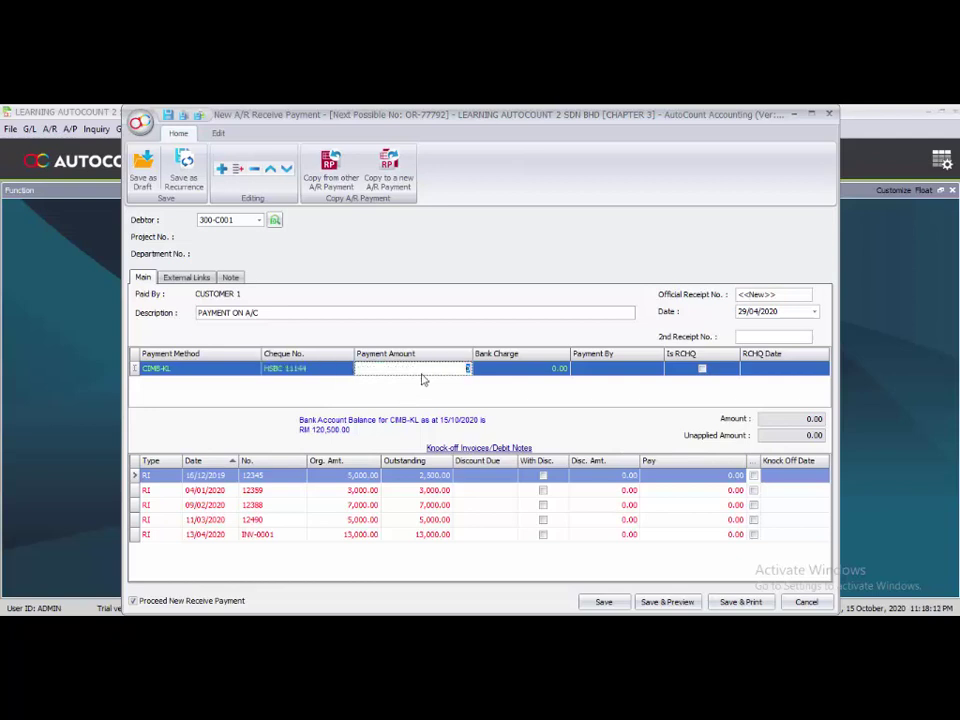
pyautogui.write('4000')
pyautogui.click(440, 397)
# - Knock off the payment against the 04/01/2020 and 09/02/2020 invoices and save it with Proceed New Receive Payment disabled
pyautogui.click(753, 490)
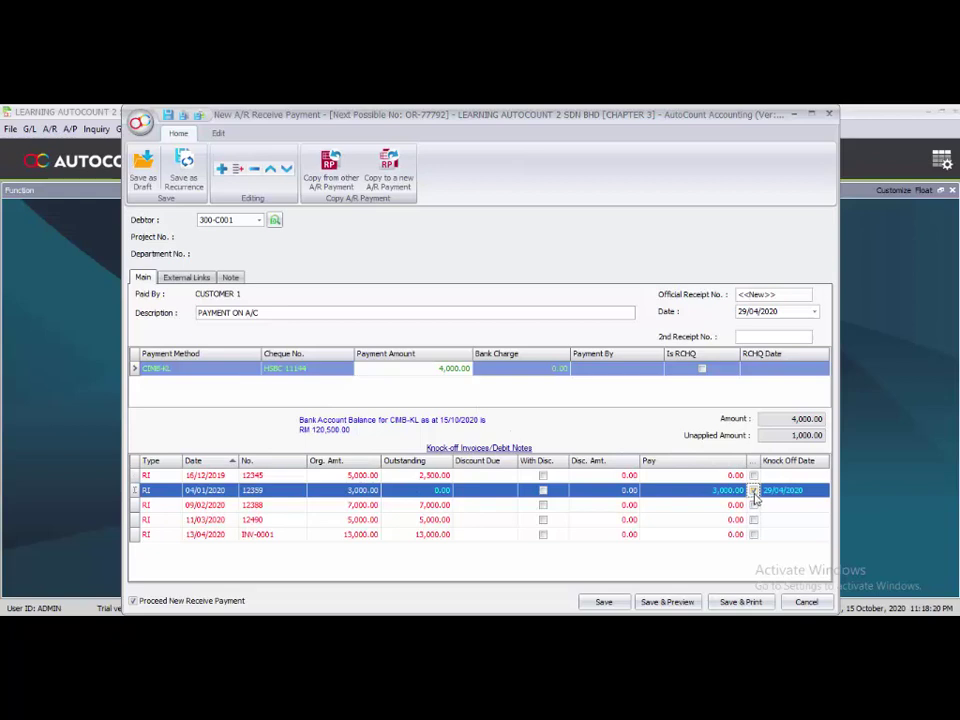
pyautogui.click(602, 505)
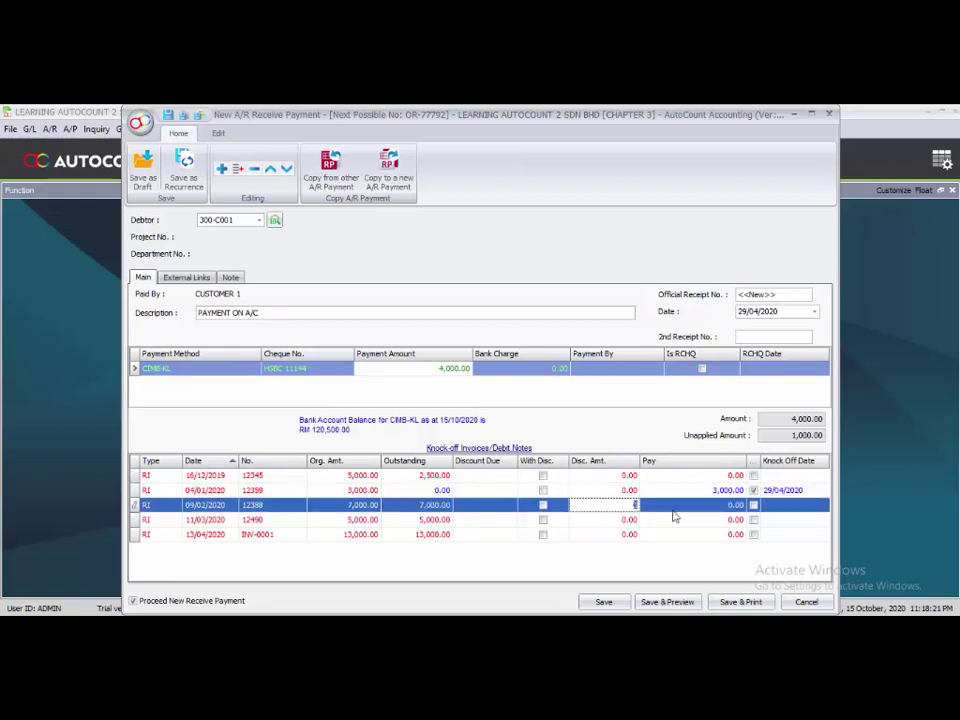
pyautogui.click(753, 505)
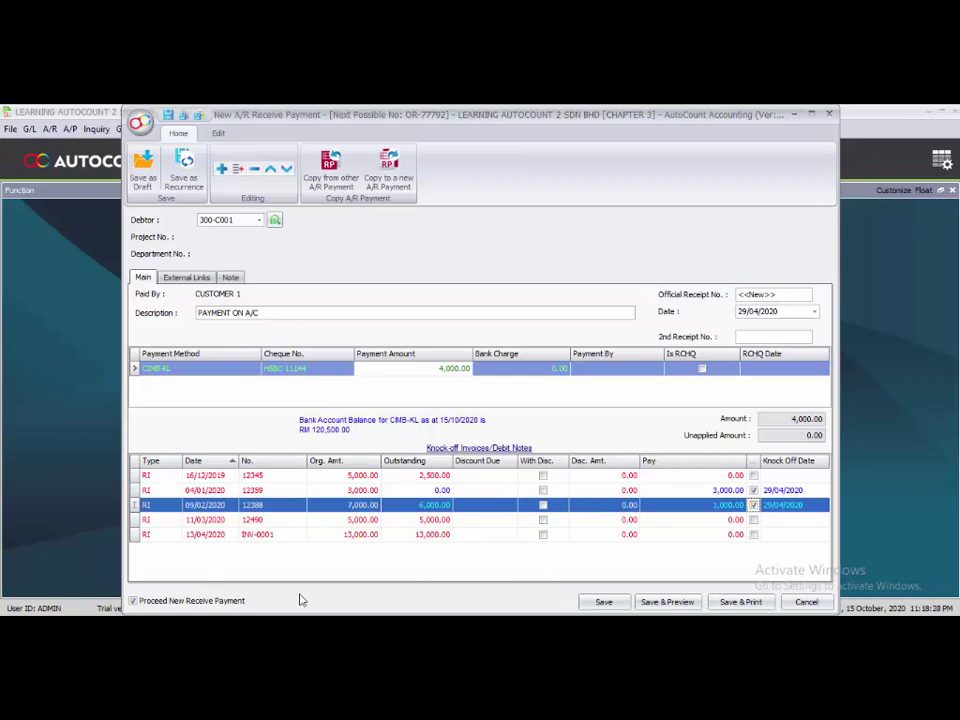
pyautogui.click(216, 601)
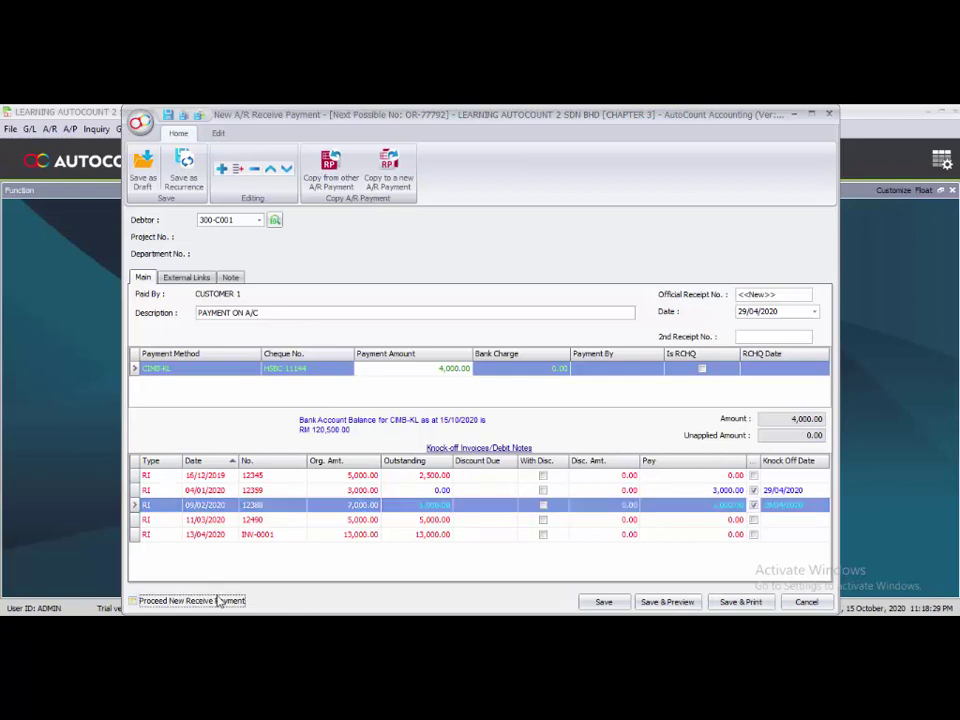
pyautogui.click(606, 602)
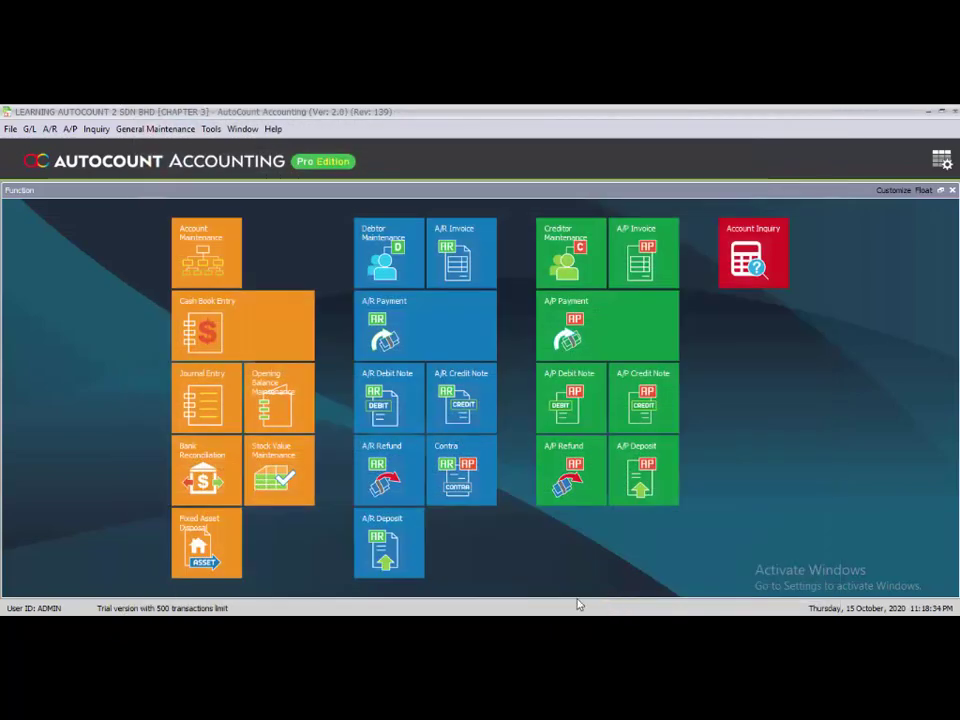
# - Create a new A/P invoice for creditor SUPPLIER B with supplier invoice number 99110, dated 07/04/2020
pyautogui.click(630, 268)
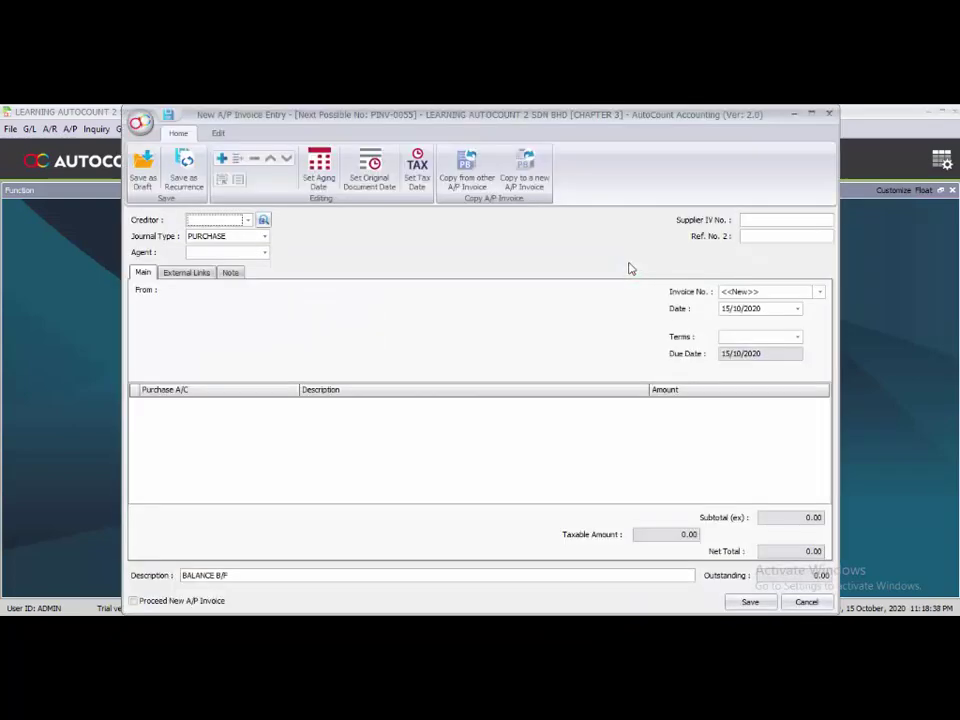
pyautogui.click(247, 221)
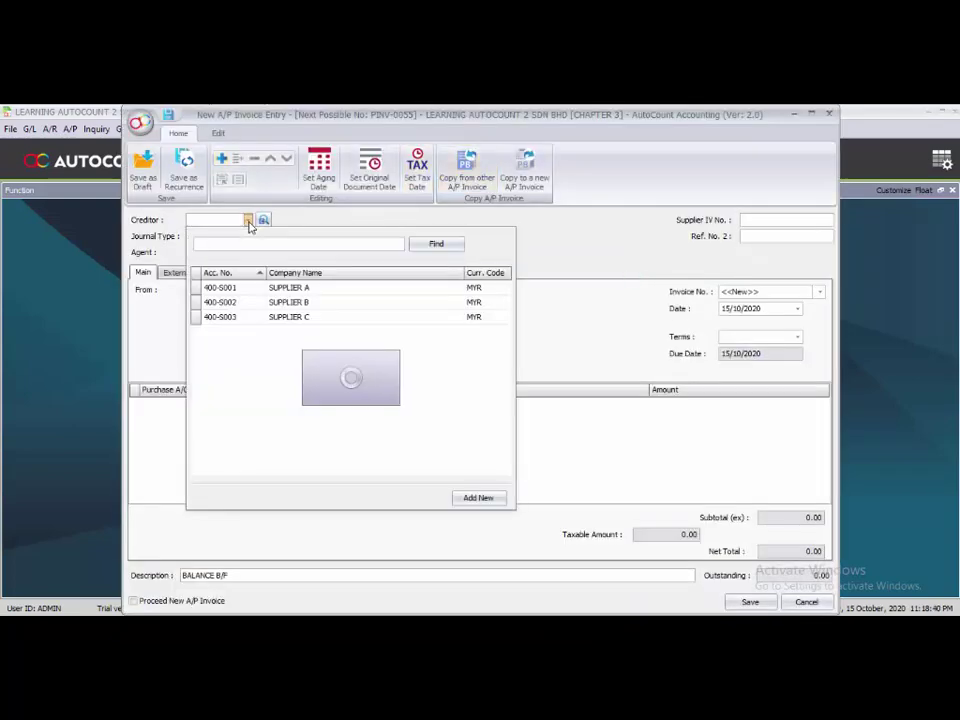
pyautogui.click(256, 308)
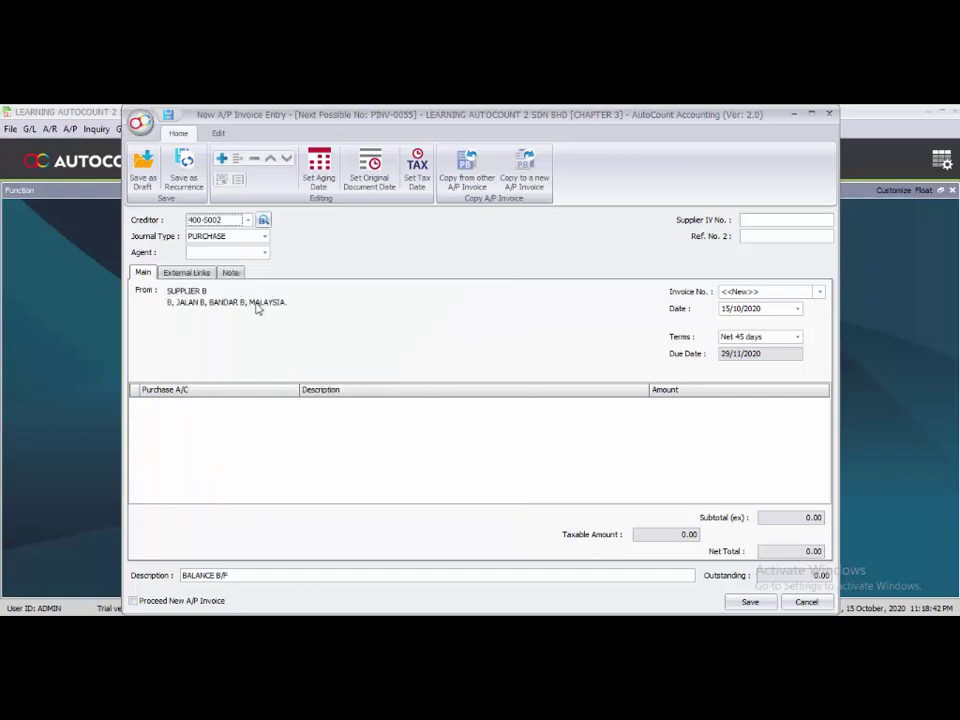
pyautogui.click(755, 222)
pyautogui.write('99110')
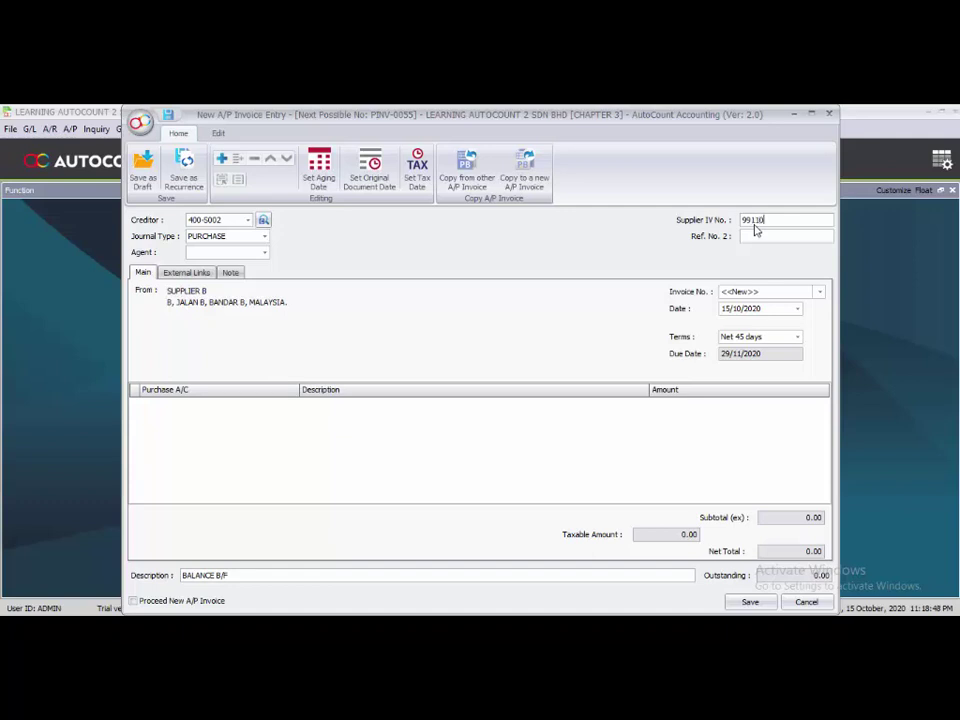
pyautogui.click(725, 310)
pyautogui.write('07/04')
# - Add a purchase line to account 610-0000 with description ITEM 1422 and an amount of 2,600
pyautogui.rightClick(300, 419)
pyautogui.click(318, 428)
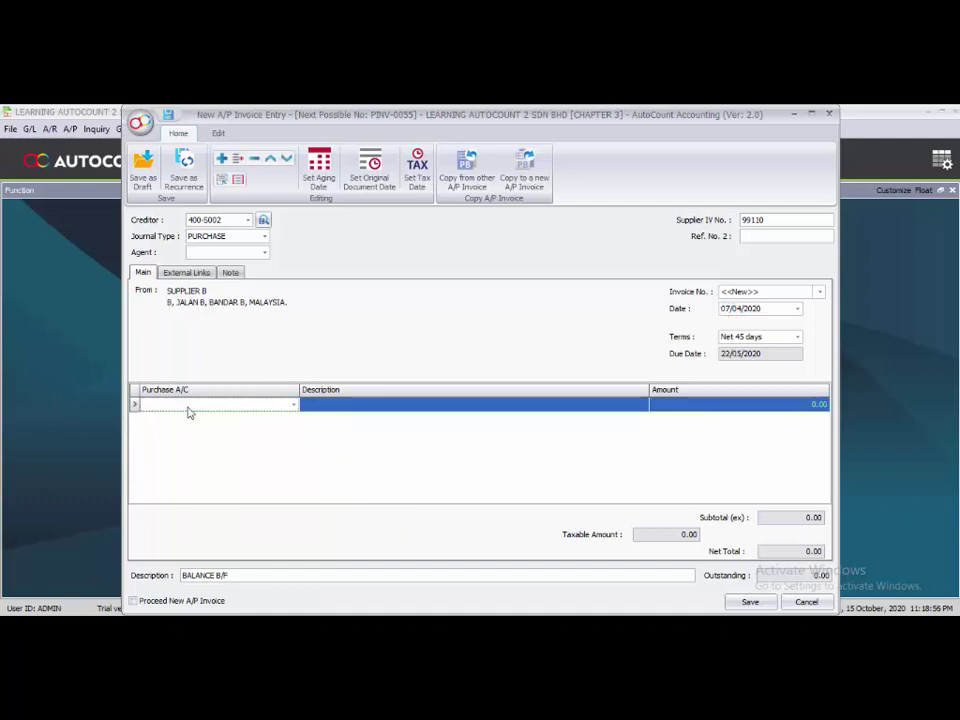
pyautogui.click(189, 411)
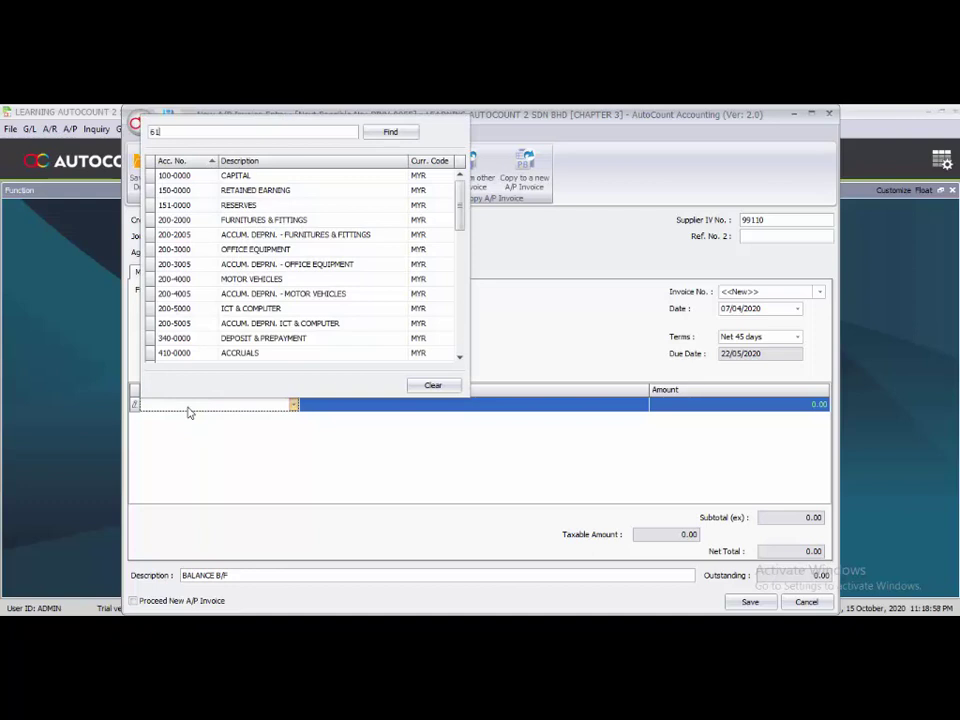
pyautogui.write('610')
pyautogui.press('Return')
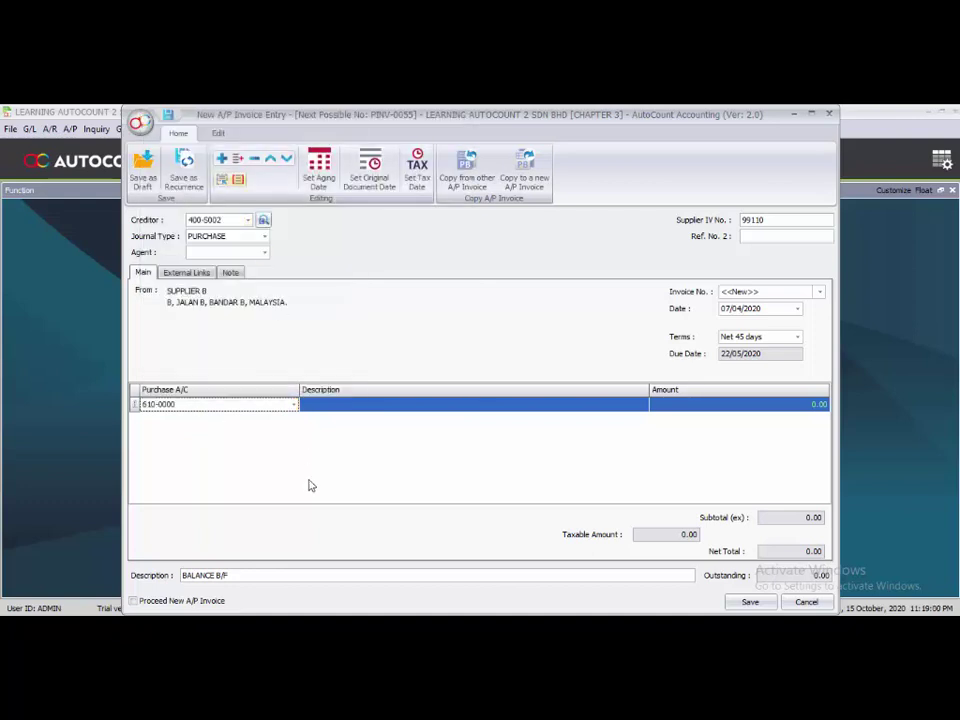
pyautogui.click(349, 409)
pyautogui.doubleClick(358, 404)
pyautogui.write('ITEM ')
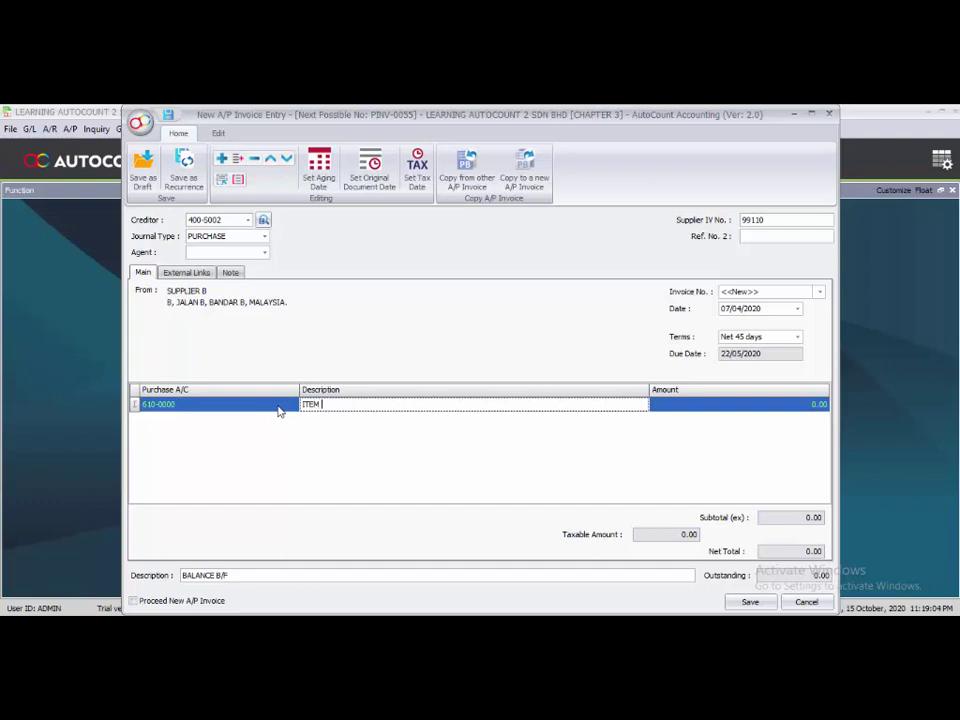
pyautogui.write('1422')
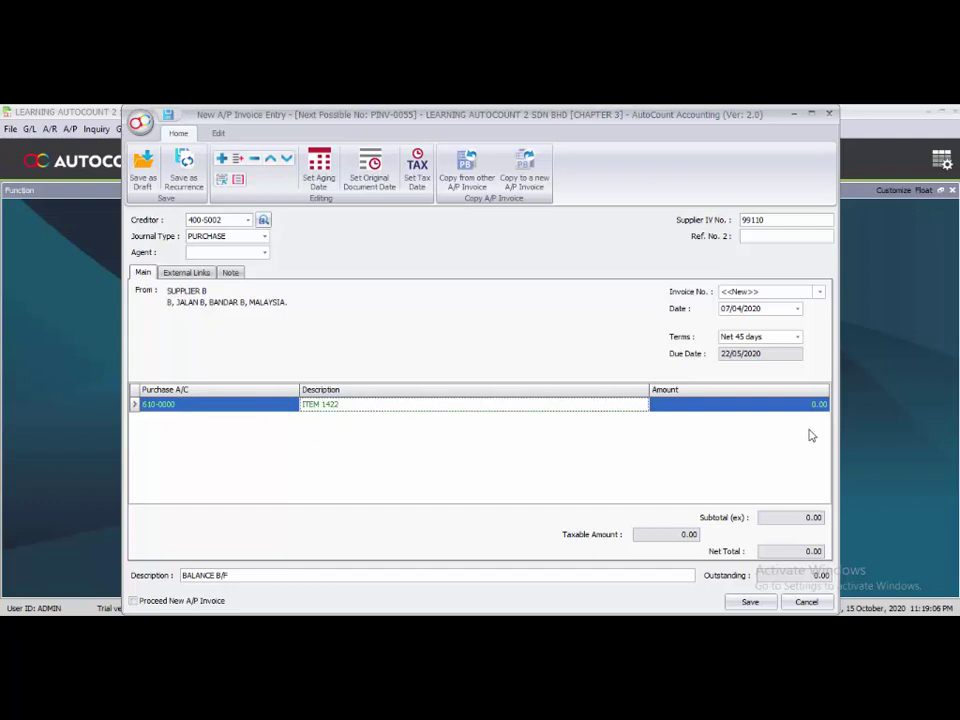
pyautogui.click(810, 408)
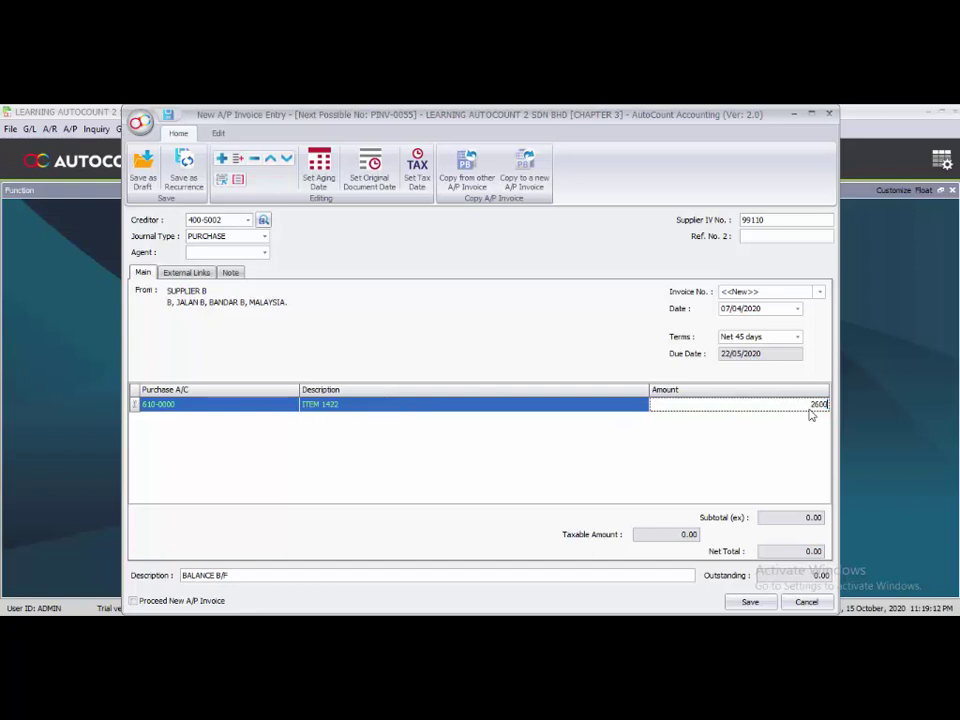
pyautogui.press('Return')
# - Set the invoice description to PURCHASES and save the invoice with Proceed New A/P Invoice enabled
pyautogui.click(243, 572)
pyautogui.write('PURCH')
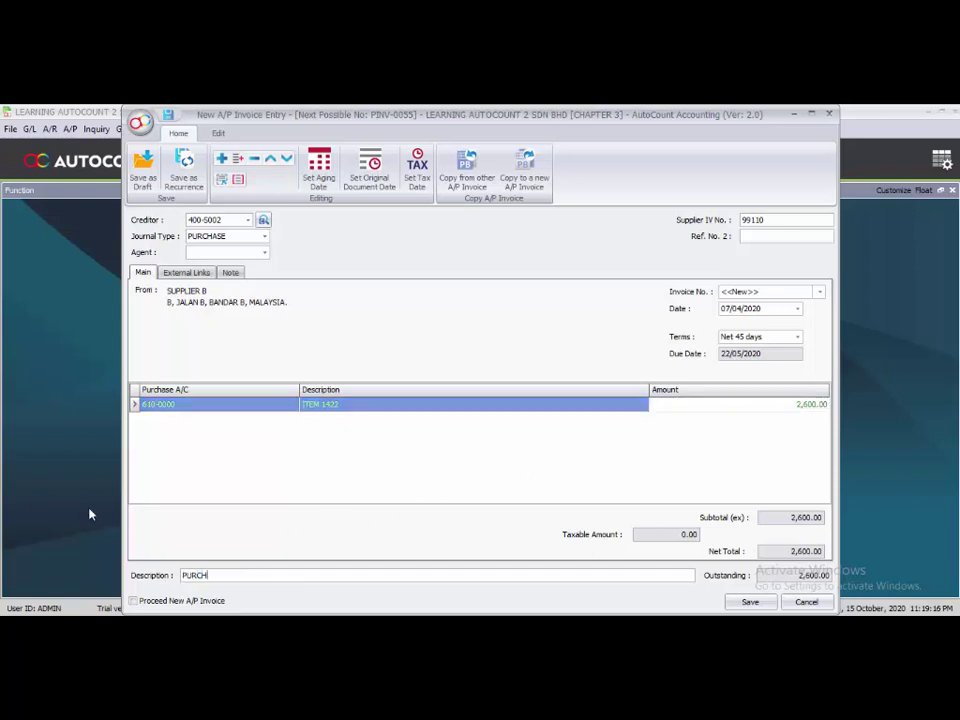
pyautogui.write('ASES')
pyautogui.click(200, 601)
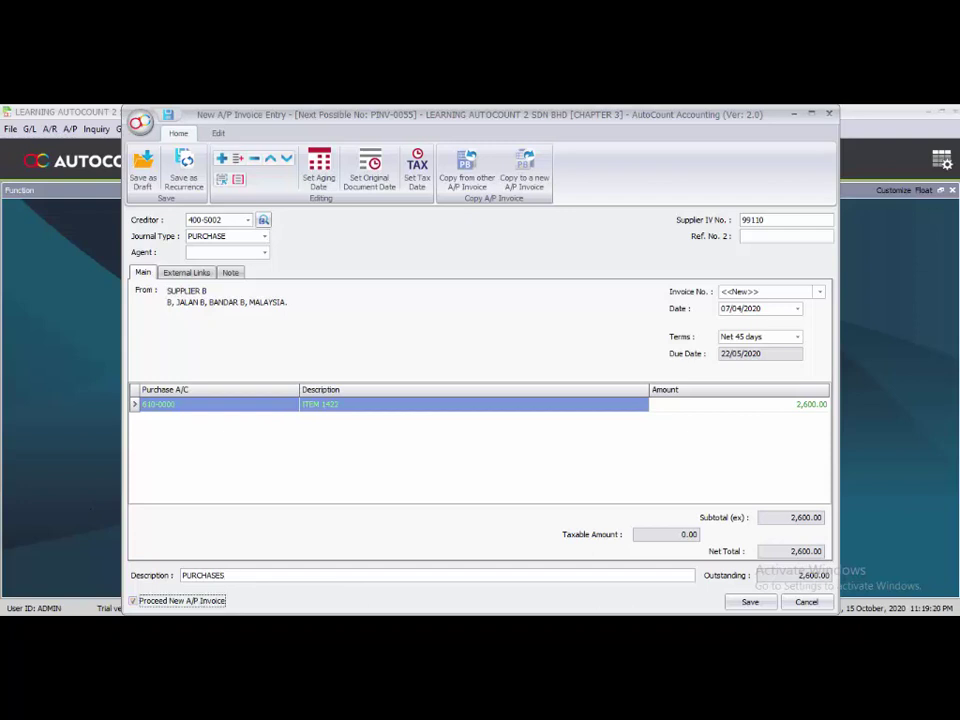
pyautogui.click(749, 602)
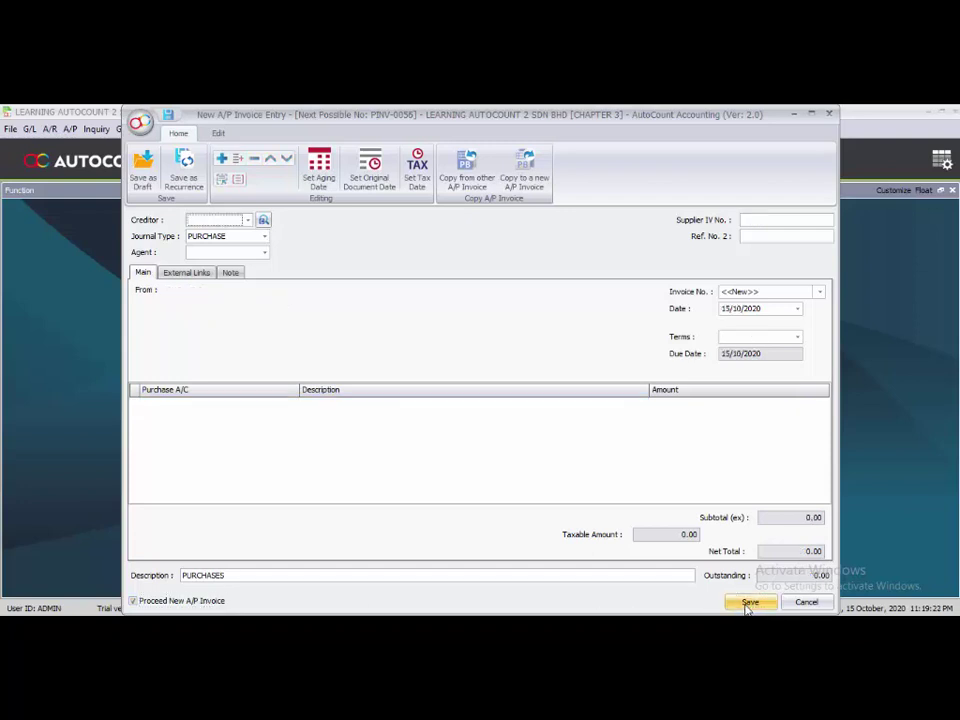
# - Set the next A/P invoice's creditor to SUPPLIER C, supplier invoice number to 31233 and date to 10/04/2020
pyautogui.click(248, 221)
pyautogui.click(246, 317)
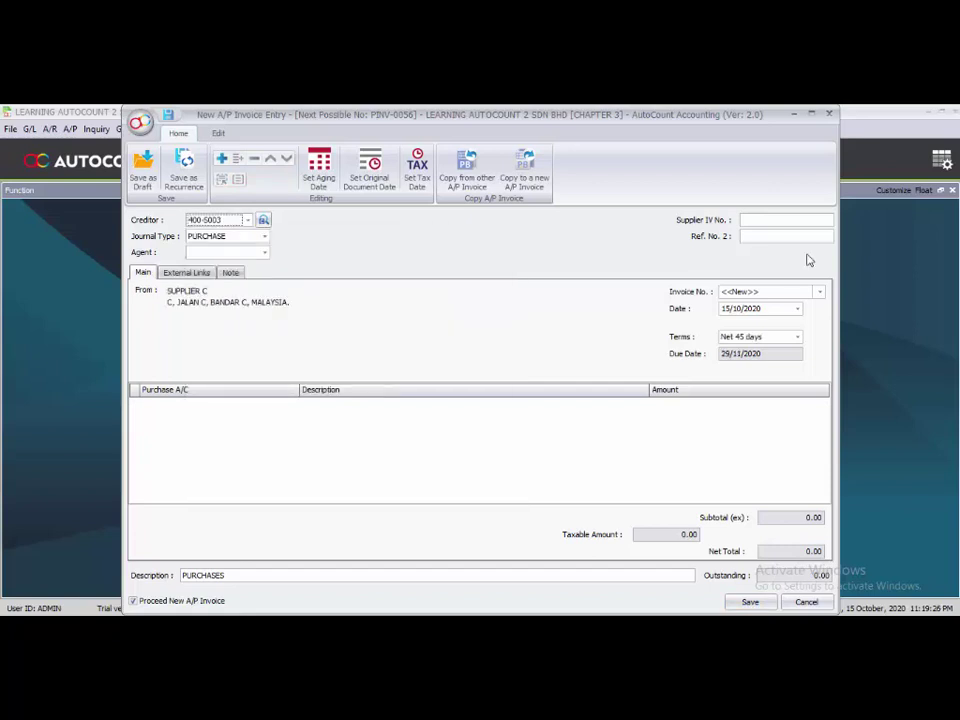
pyautogui.click(785, 221)
pyautogui.write('31233')
pyautogui.click(724, 310)
pyautogui.write('1004')
# - Add a purchase line to SUPPLIER C's invoice using account 610-0000 and description ITEM 1451
pyautogui.rightClick(219, 430)
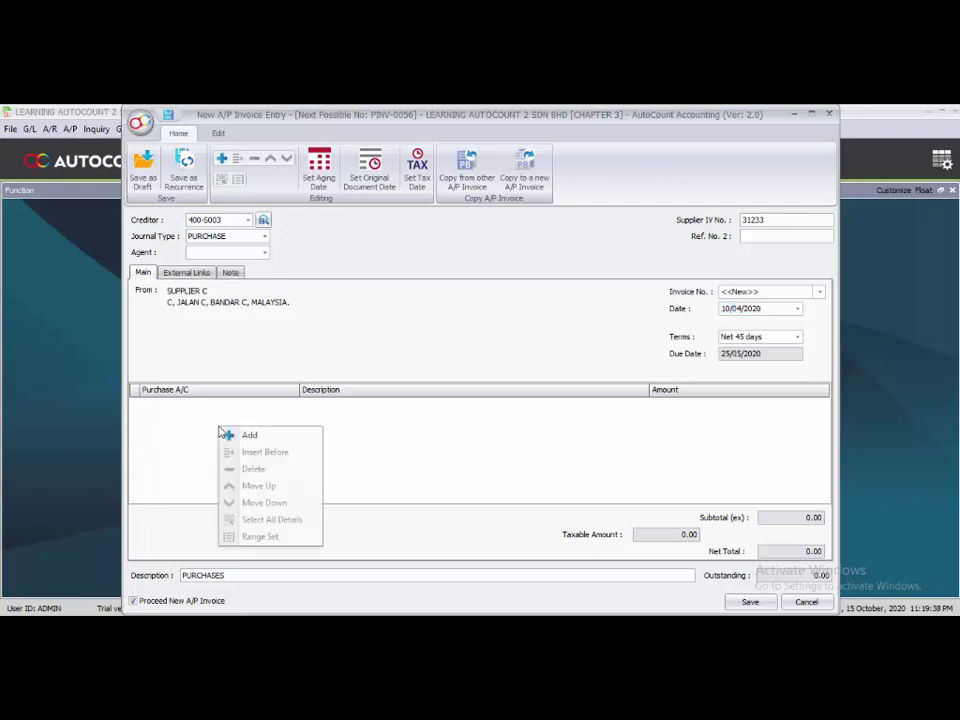
pyautogui.click(231, 435)
pyautogui.click(211, 412)
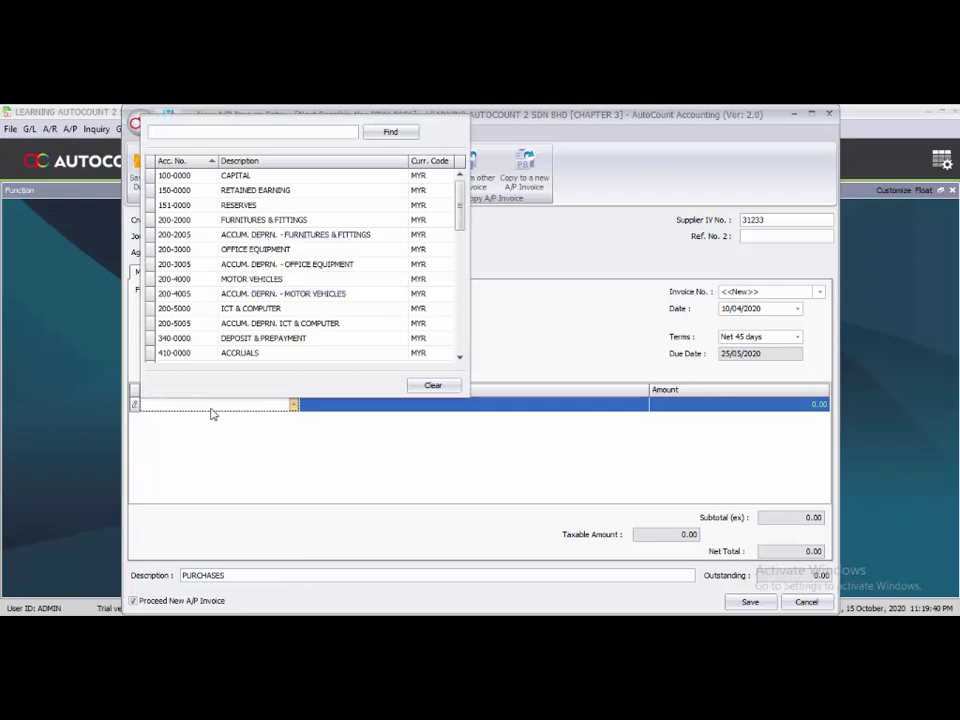
pyautogui.write('610')
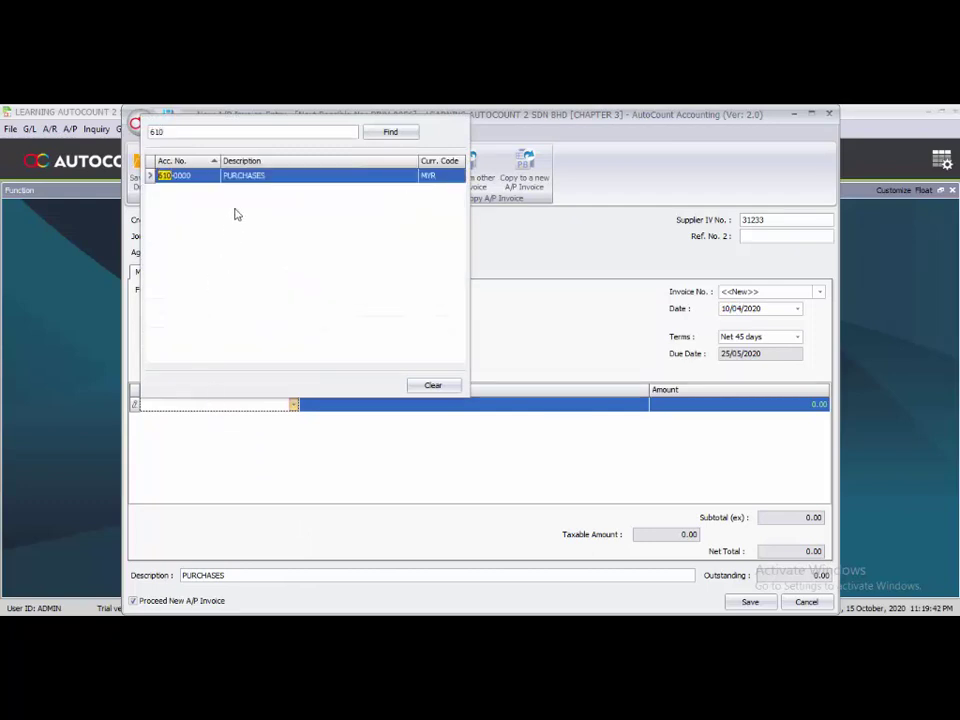
pyautogui.press('Return')
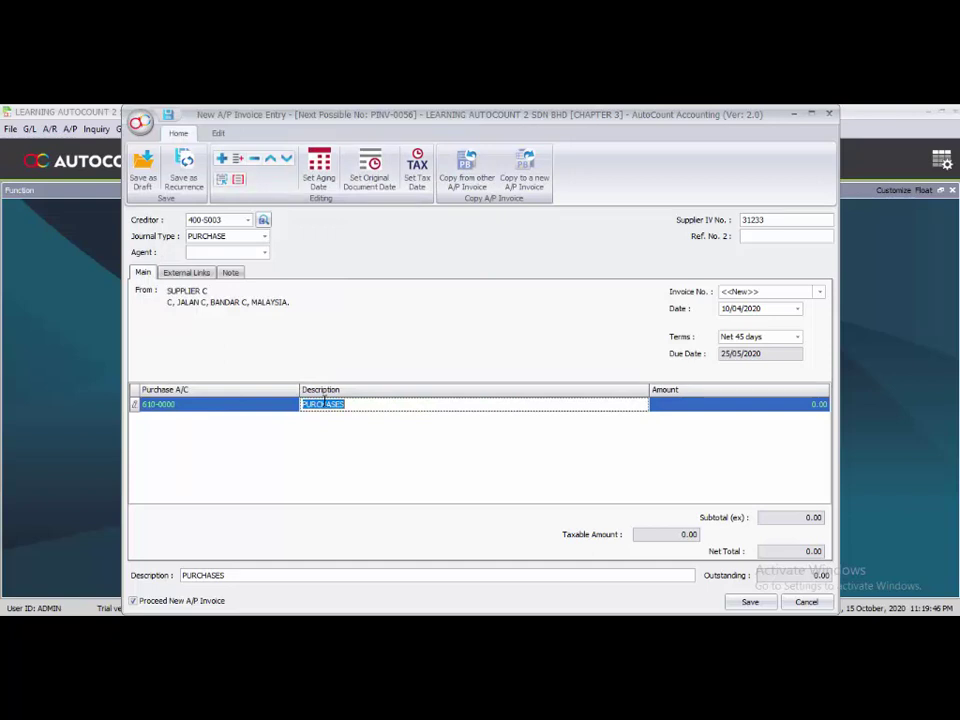
pyautogui.write('ITEM 1451')
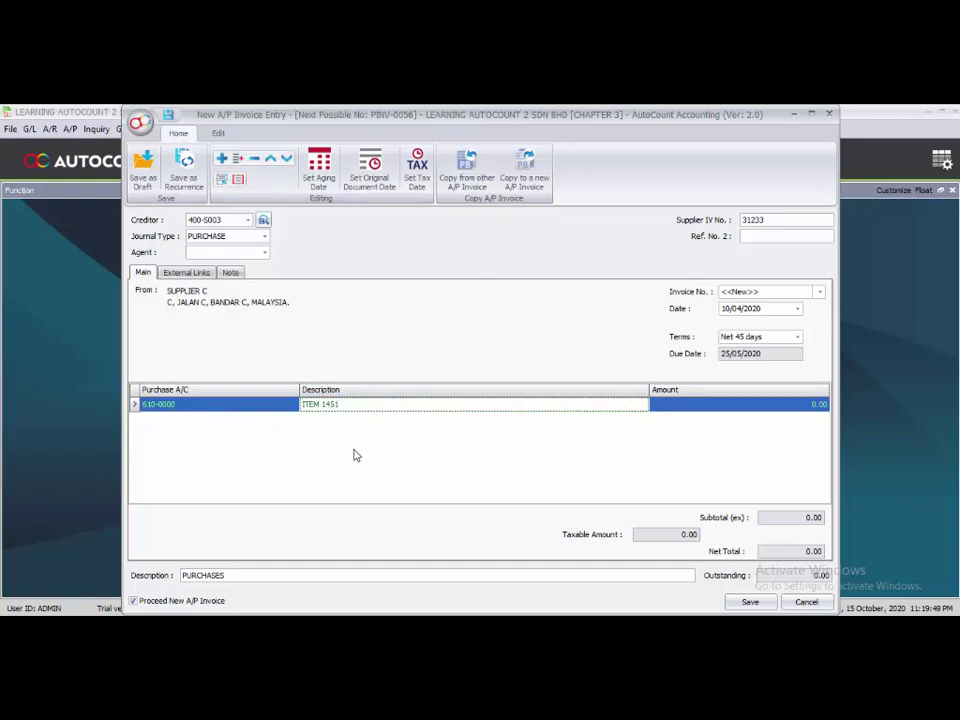
# - Set the ITEM 1451 amount to 3,100 and save the invoice with Proceed New A/P Invoice disabled
pyautogui.click(798, 410)
pyautogui.write('1')
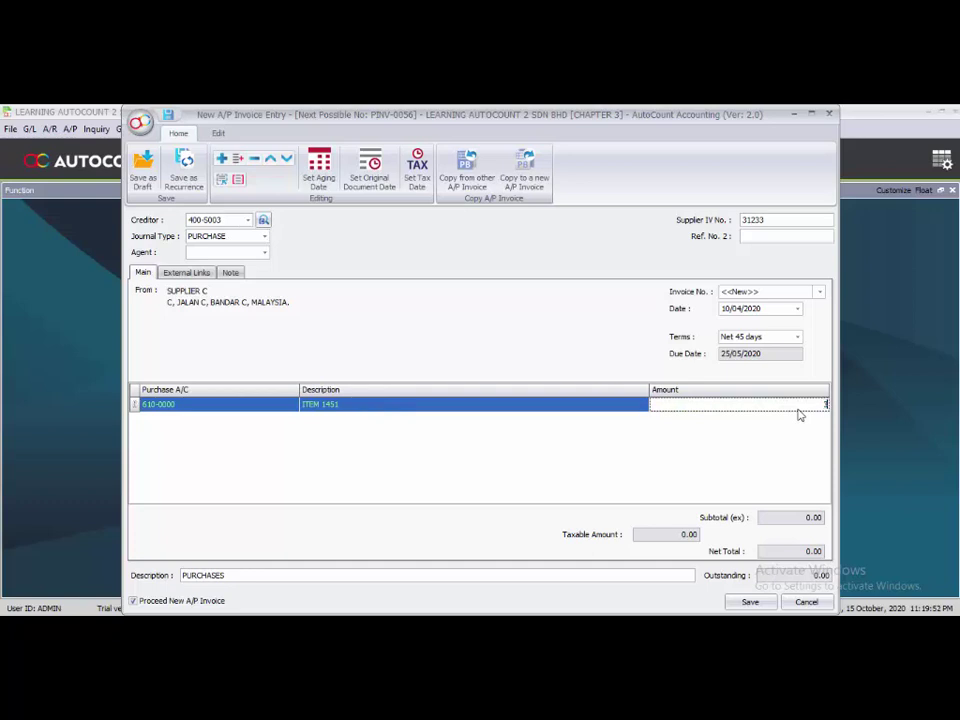
pyautogui.write('100')
pyautogui.press('Return')
pyautogui.click(185, 602)
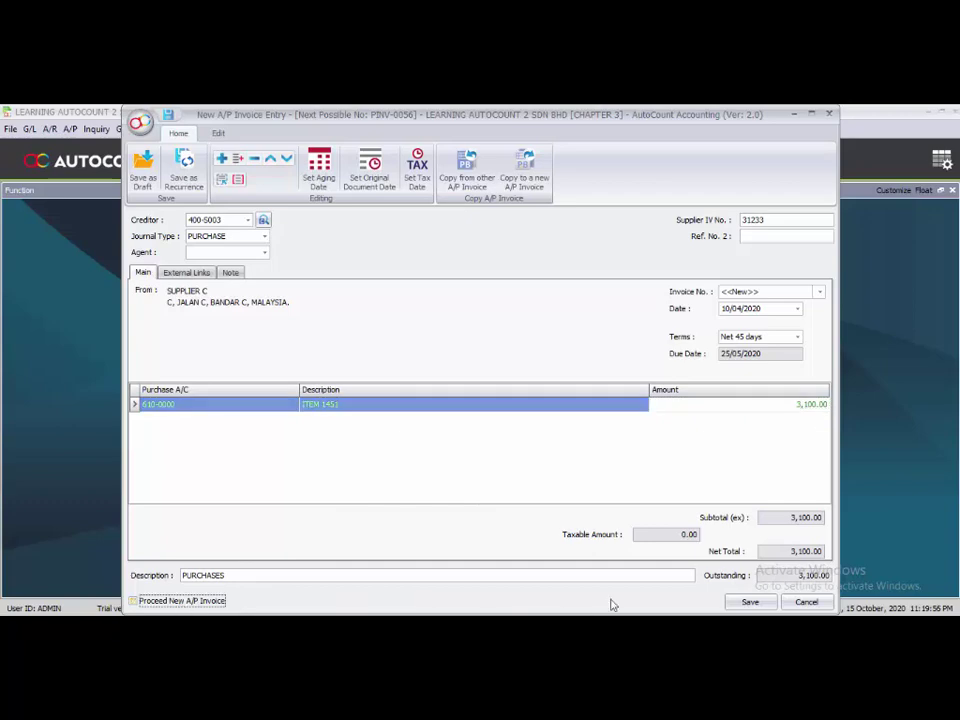
pyautogui.click(750, 603)
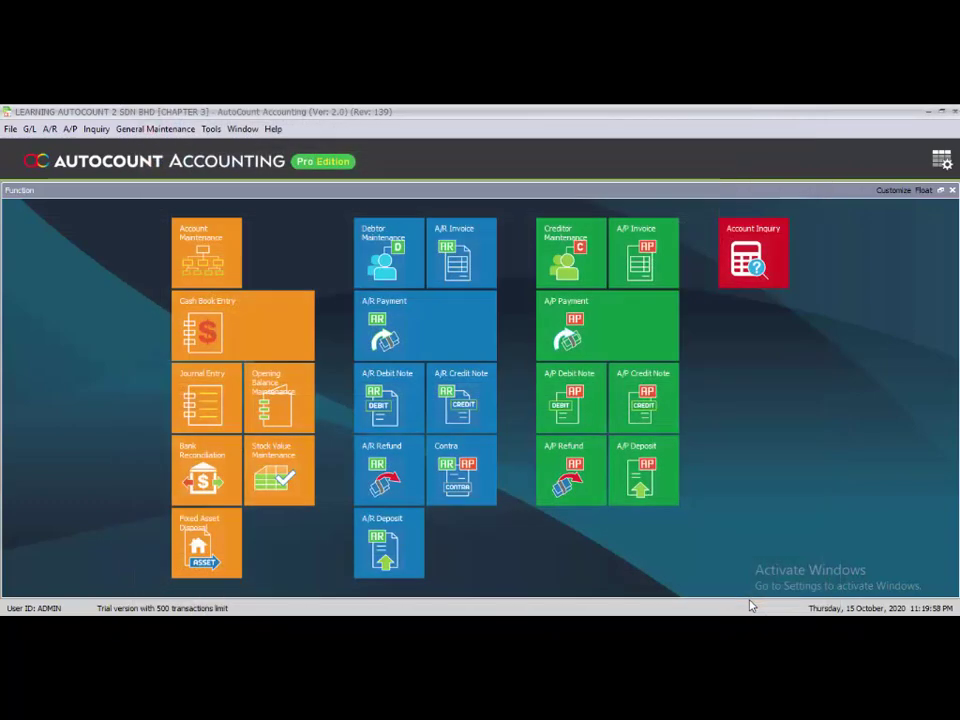
# - Start a new A/P payment to SUPPLIER A with description PAYMENT ON A/C and date 29/04/2020
pyautogui.click(605, 323)
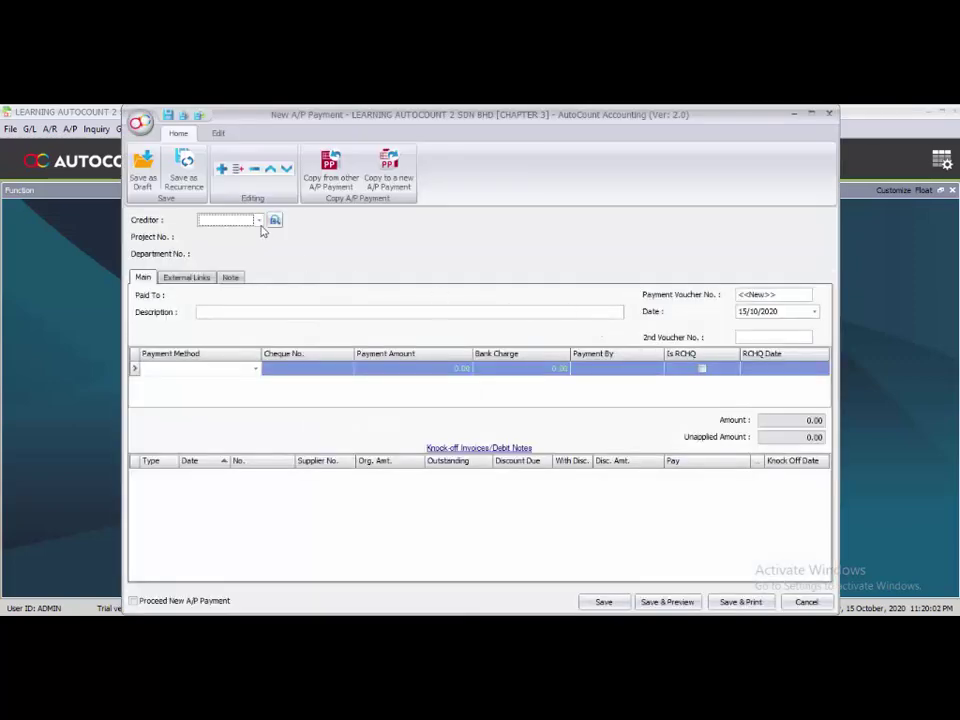
pyautogui.click(259, 221)
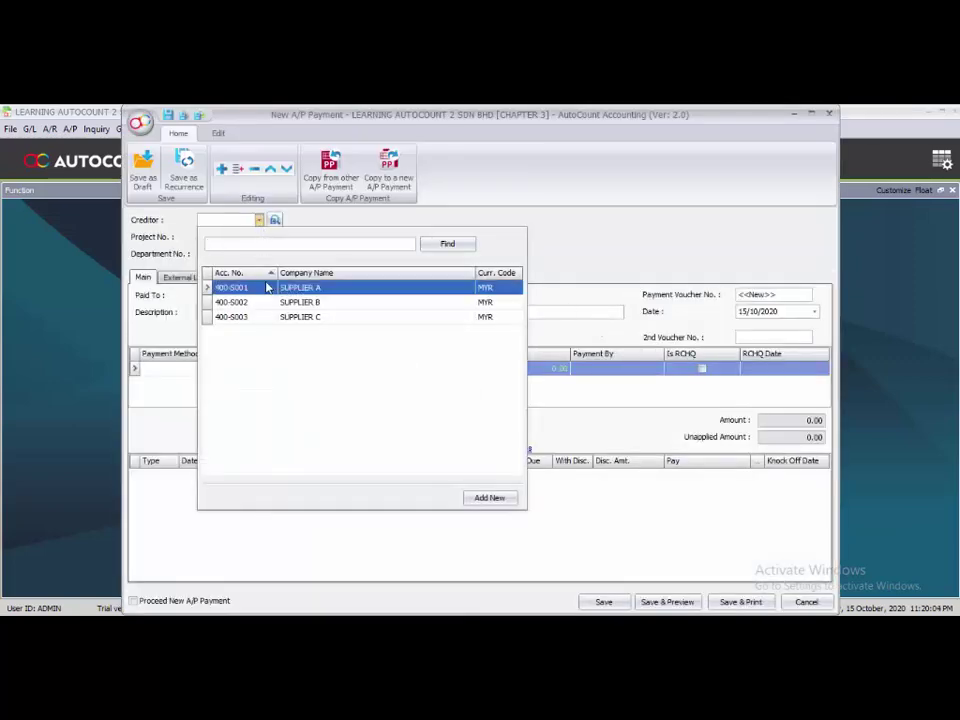
pyautogui.click(267, 288)
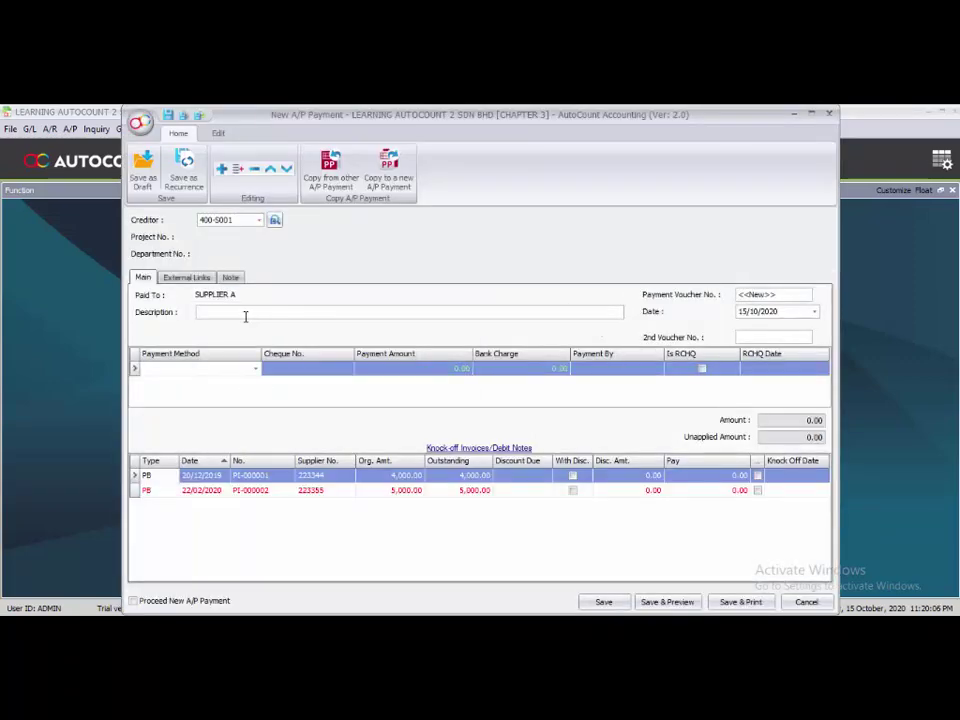
pyautogui.click(245, 316)
pyautogui.write('PAYMENT ON A/C')
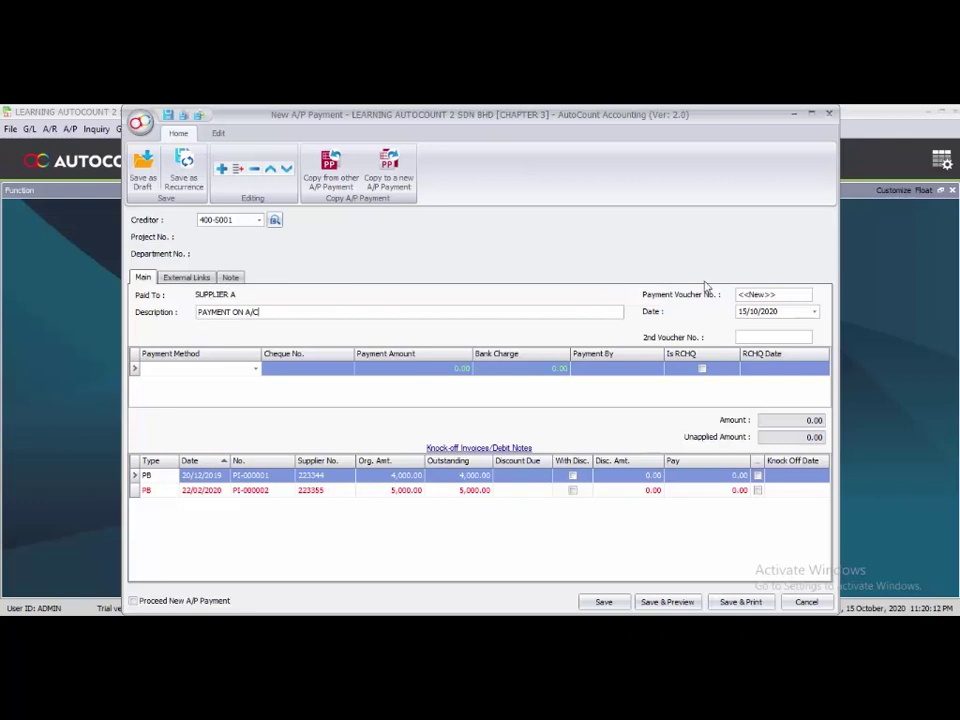
pyautogui.click(743, 312)
pyautogui.click(741, 312)
pyautogui.write('2904')
# - Enter SUPPLIER A's payment line with method CIMB-KL, cheque number 333002 and amount 1,500
pyautogui.click(256, 370)
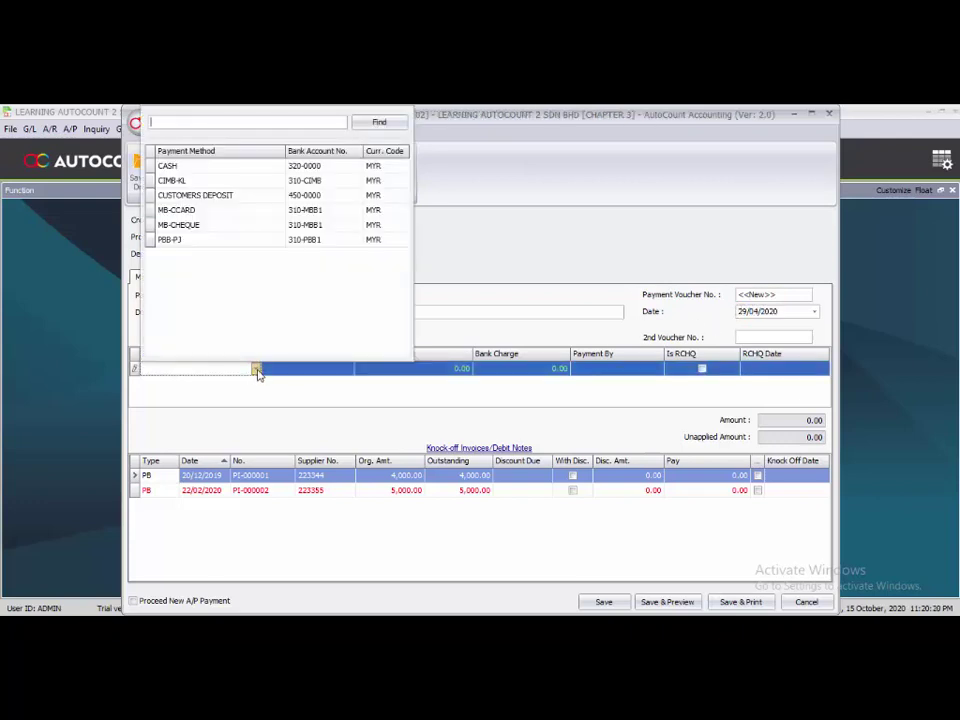
pyautogui.click(238, 180)
pyautogui.click(302, 370)
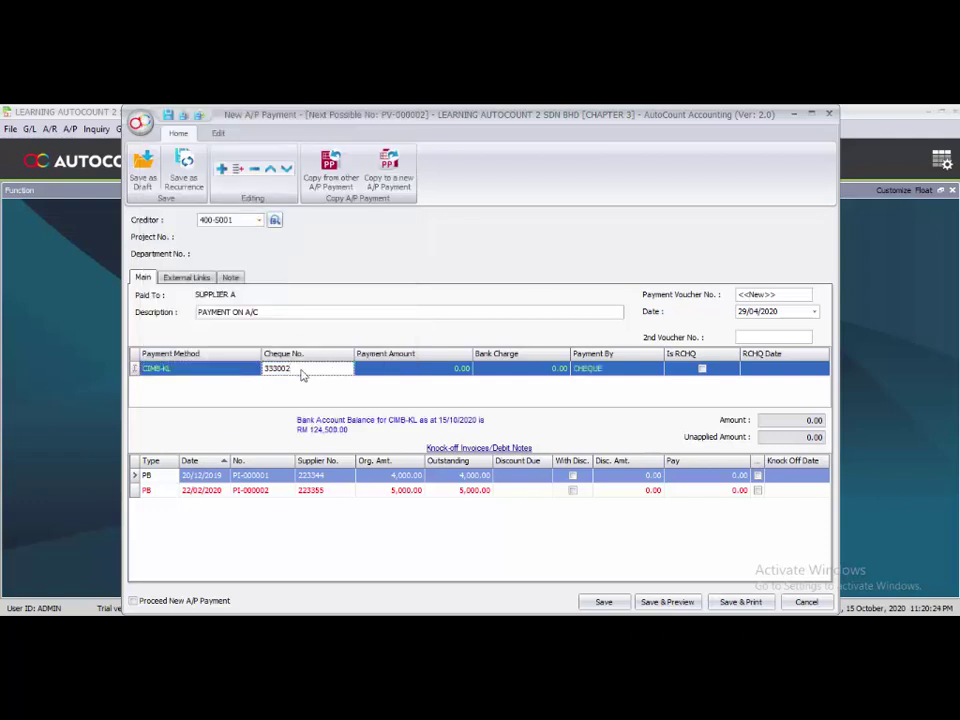
pyautogui.click(383, 374)
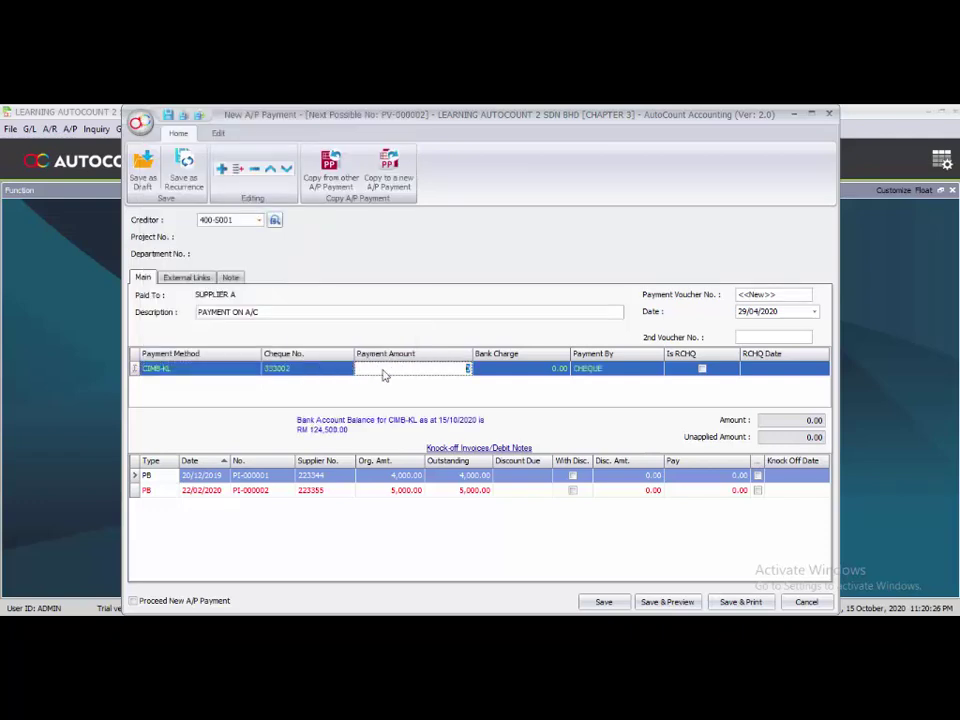
pyautogui.write('1500')
# - Knock off the payment against supplier invoice 223344 and save it with Proceed New A/P Payment enabled
pyautogui.click(347, 478)
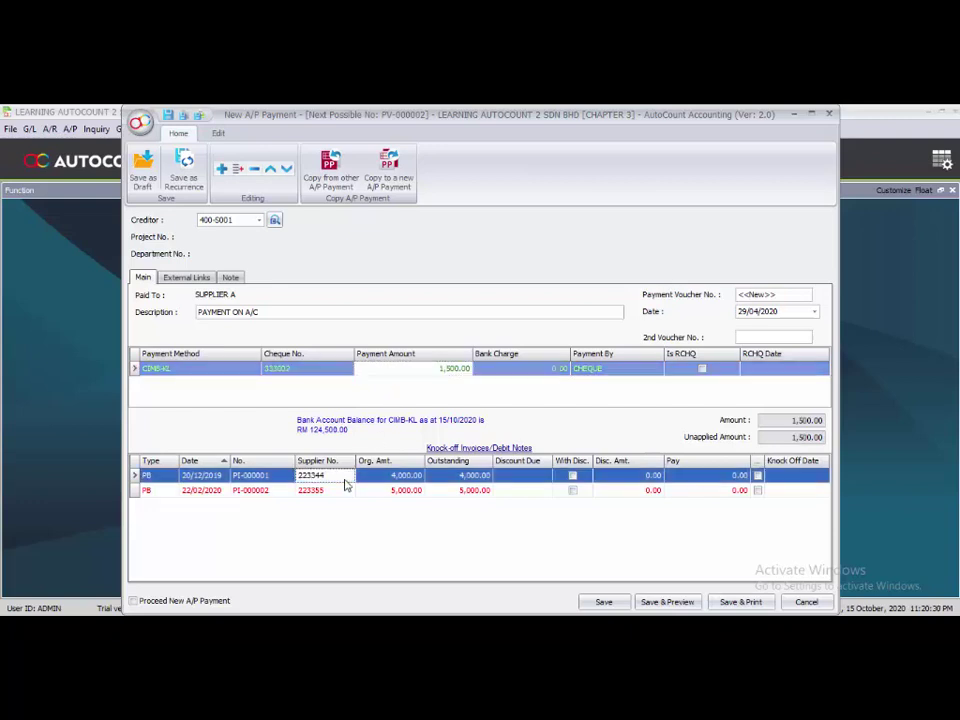
pyautogui.click(757, 475)
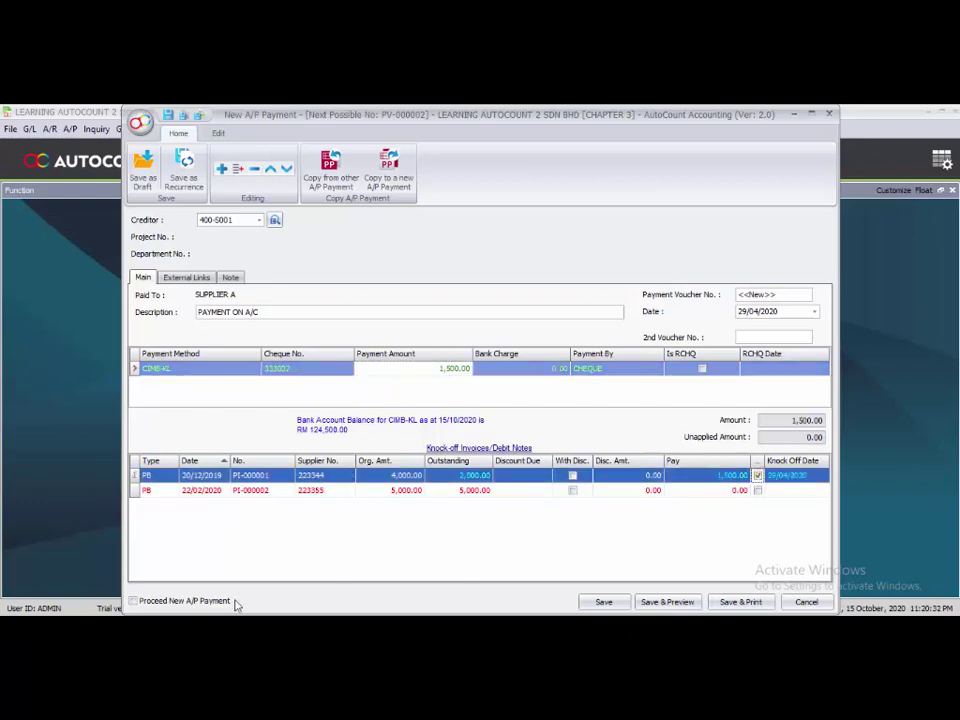
pyautogui.click(150, 601)
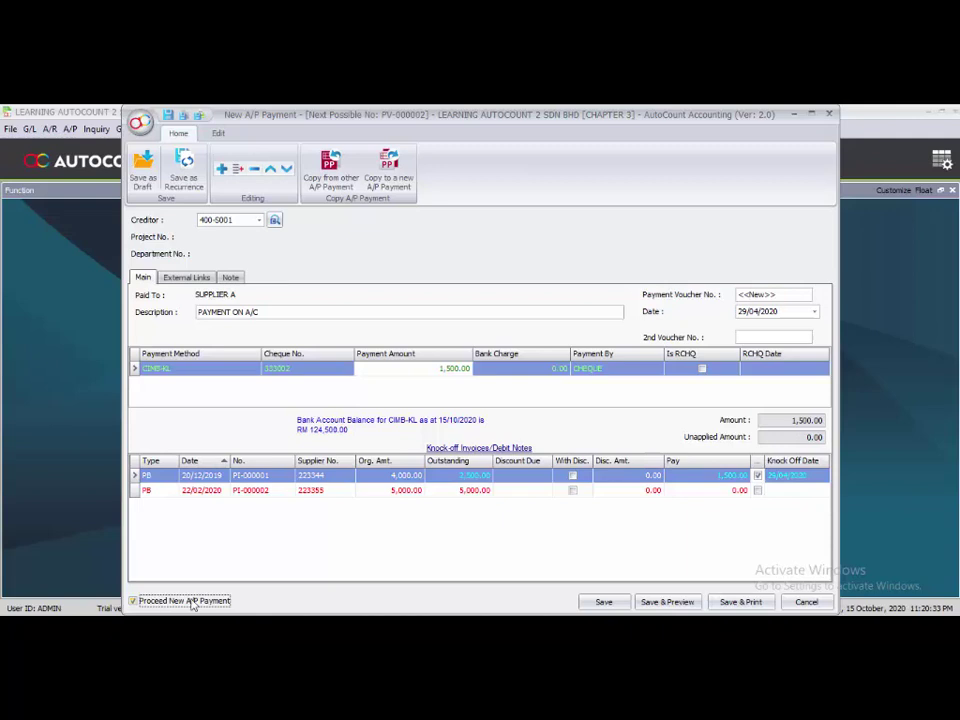
pyautogui.click(600, 603)
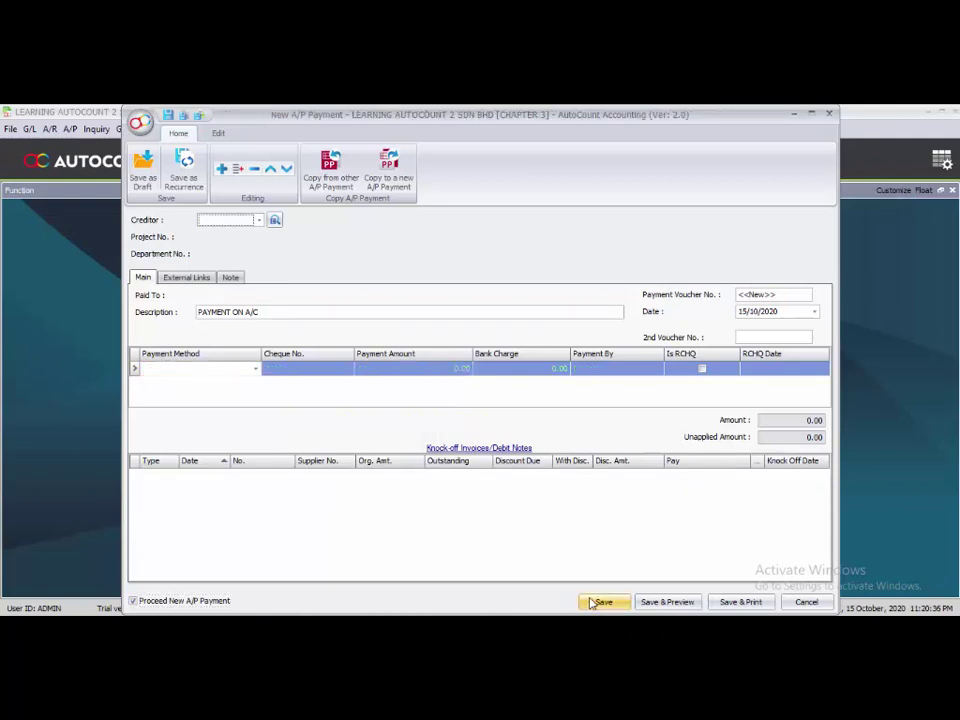
# - Set the next A/P payment's creditor to SUPPLIER B and its date to 29/04/2020
pyautogui.click(260, 220)
pyautogui.click(264, 302)
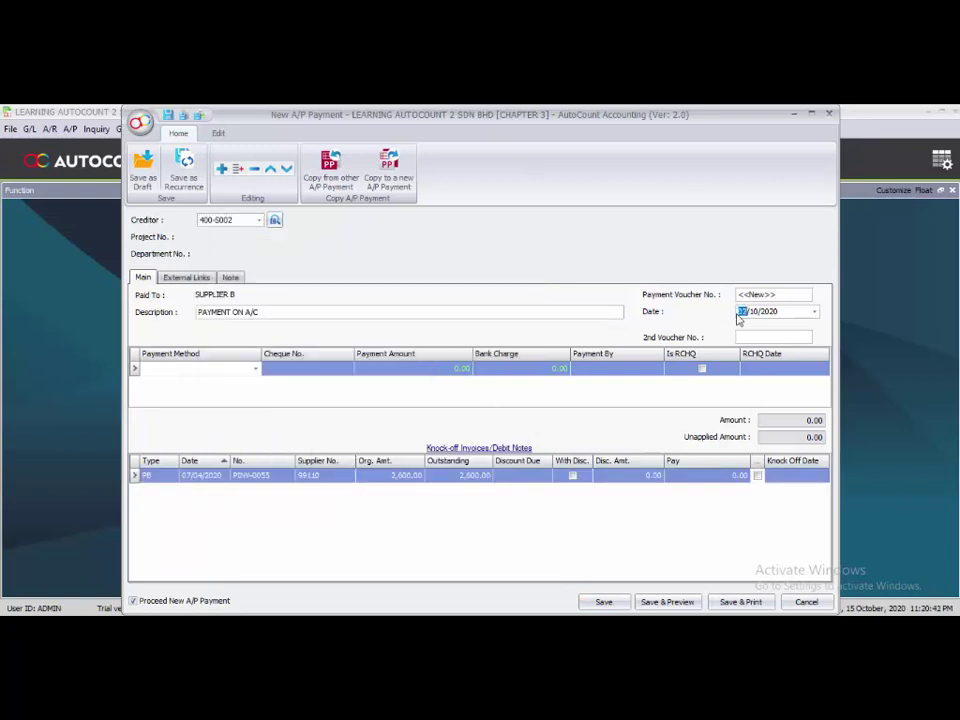
pyautogui.write('2904')
# - Enter SUPPLIER B's payment line with method CIMB-KL, cheque number 333003 and amount 1,000
pyautogui.click(256, 369)
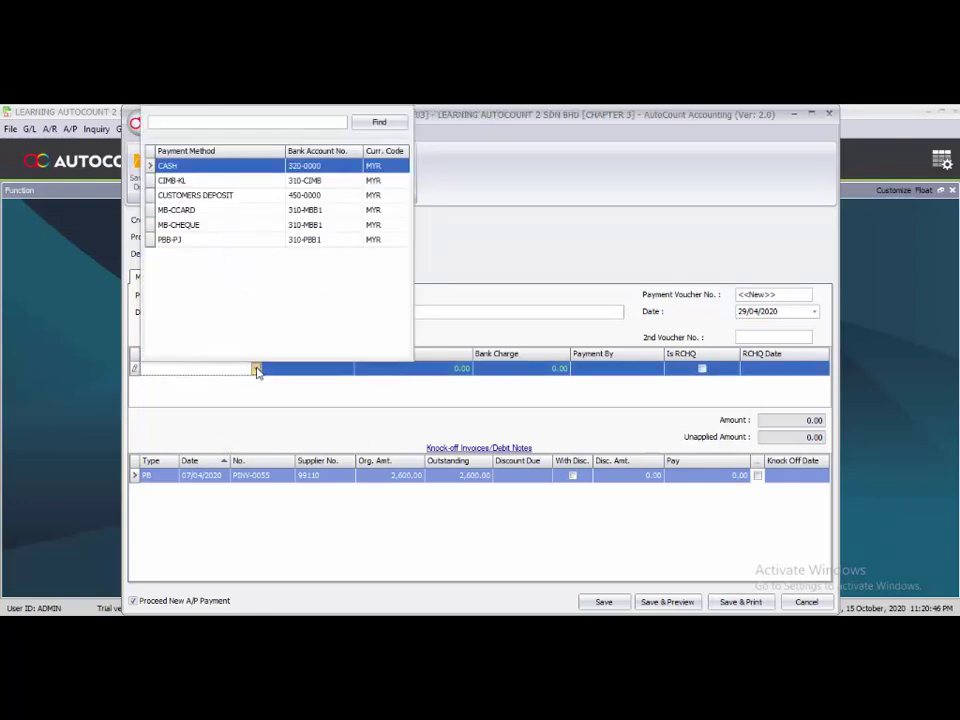
pyautogui.click(172, 180)
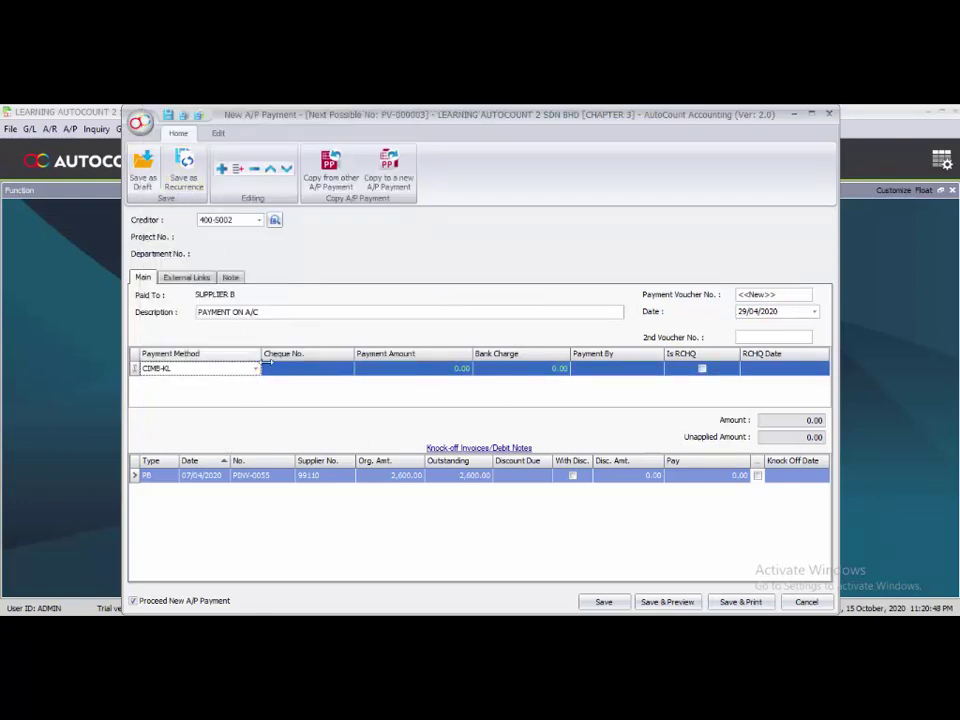
pyautogui.click(317, 369)
pyautogui.click(398, 373)
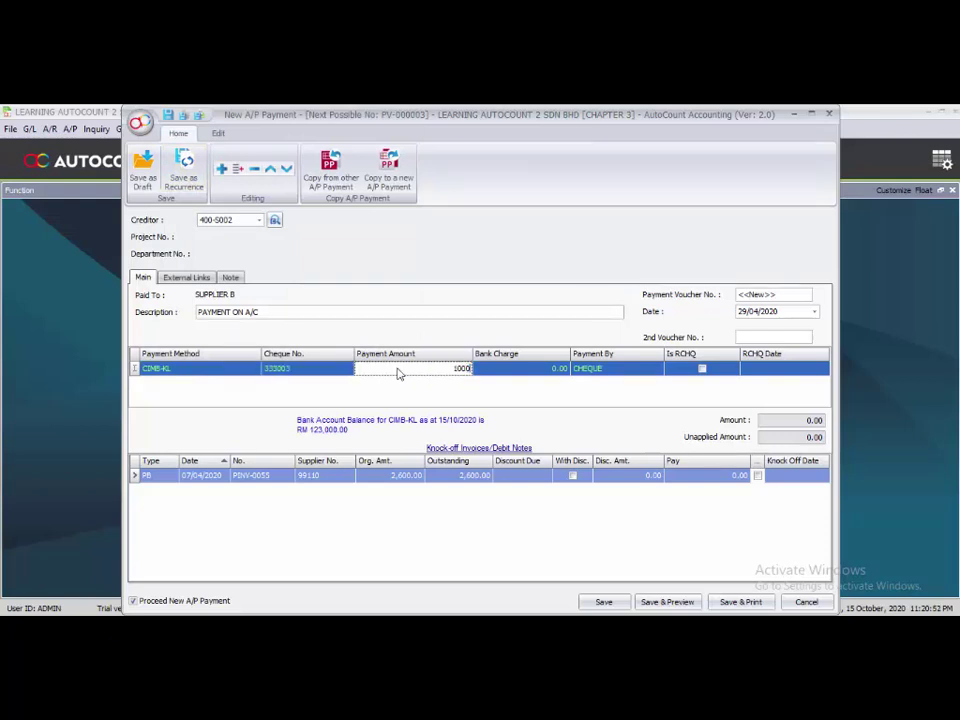
# - Knock off SUPPLIER B's payment against supplier invoice 99110 and save the payment
pyautogui.click(330, 484)
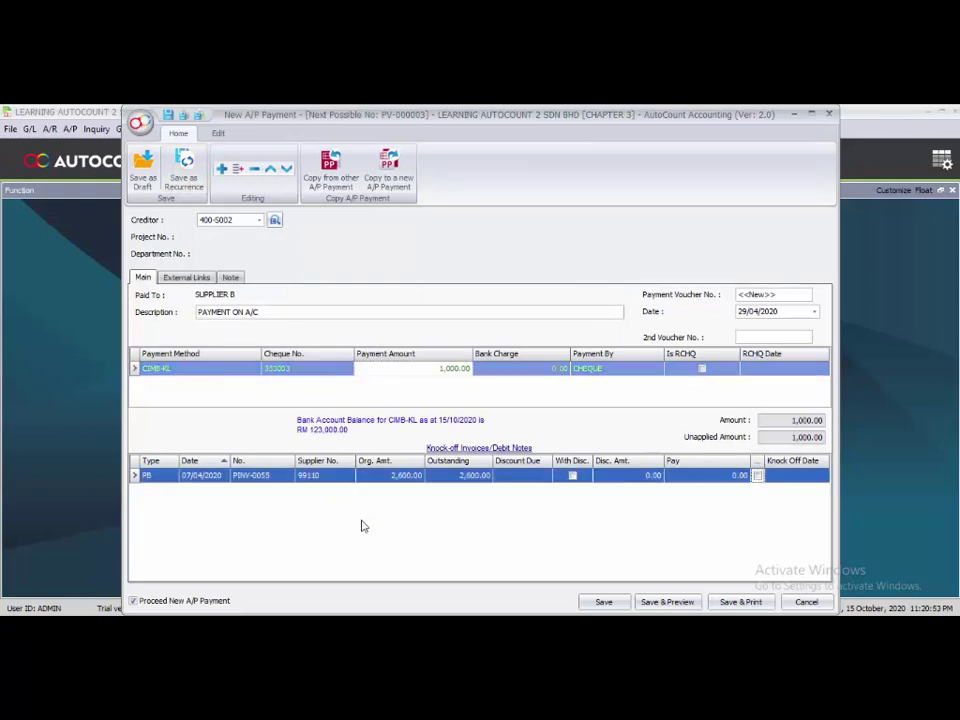
pyautogui.click(757, 476)
pyautogui.click(600, 602)
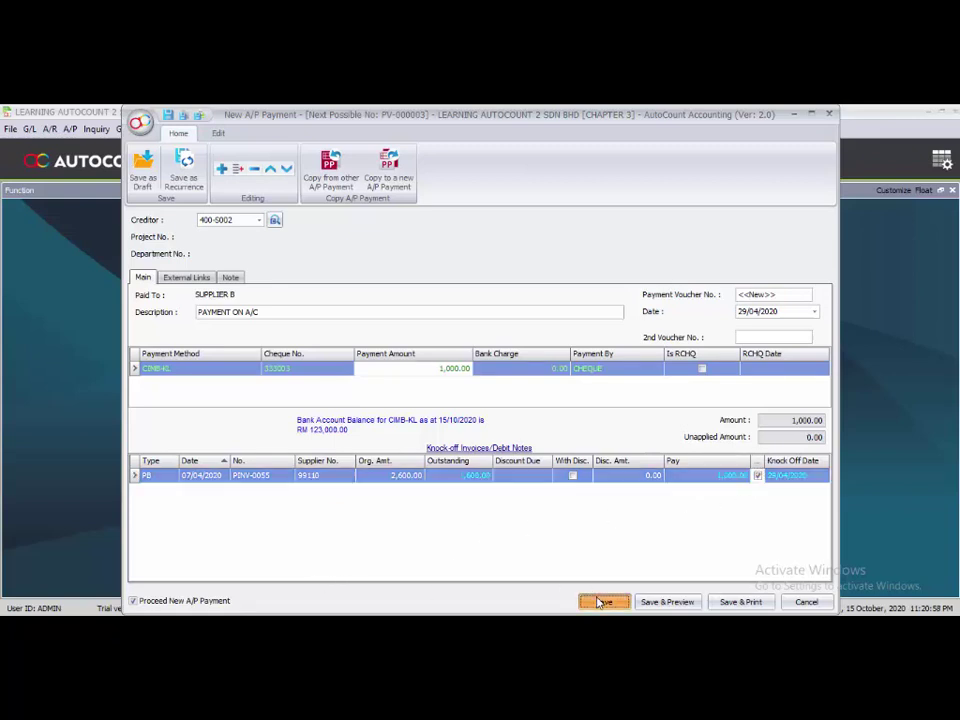
# - Set the next A/P payment's creditor to SUPPLIER C and its date to 29/04/2020
pyautogui.click(259, 221)
pyautogui.click(232, 317)
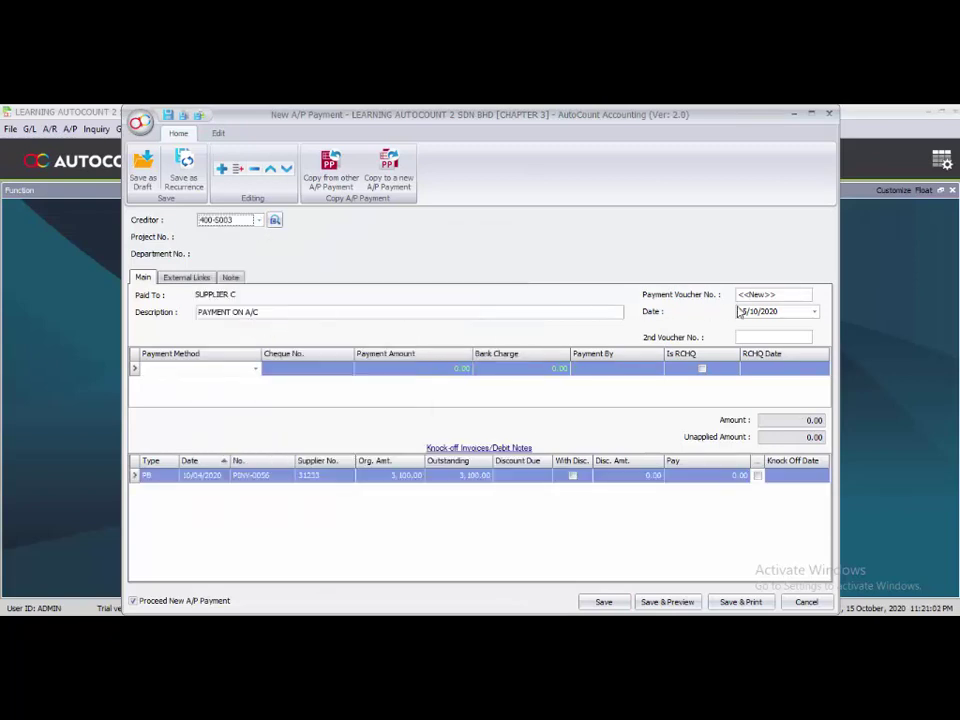
pyautogui.click(740, 312)
pyautogui.write('2904')
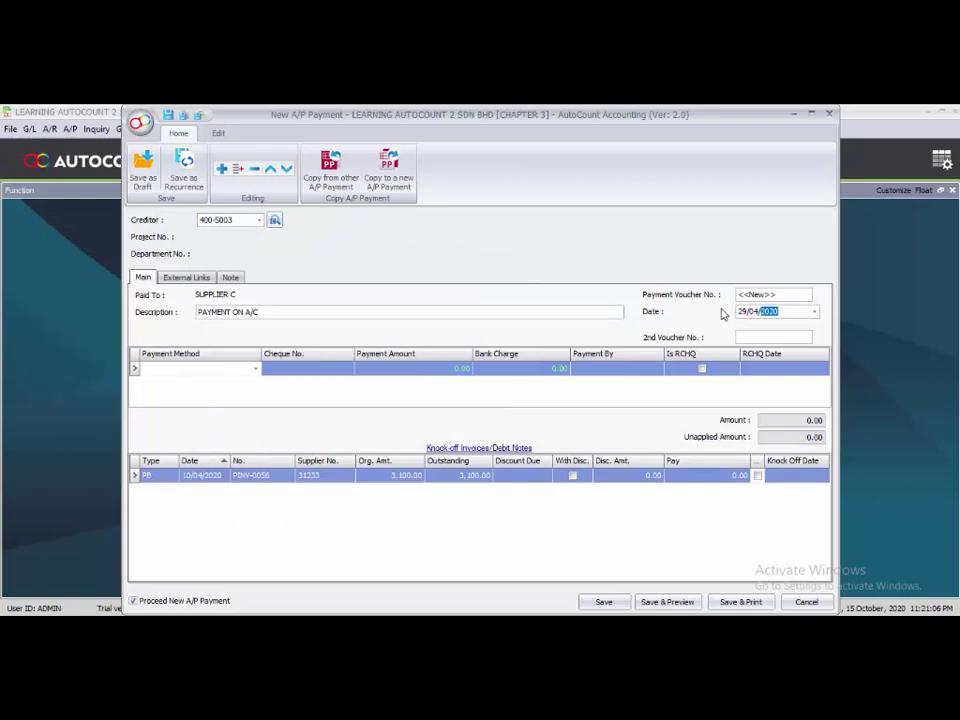
# - Enter SUPPLIER C's payment line with method CIMB-KL, cheque number 333004 and amount 1,100
pyautogui.click(255, 369)
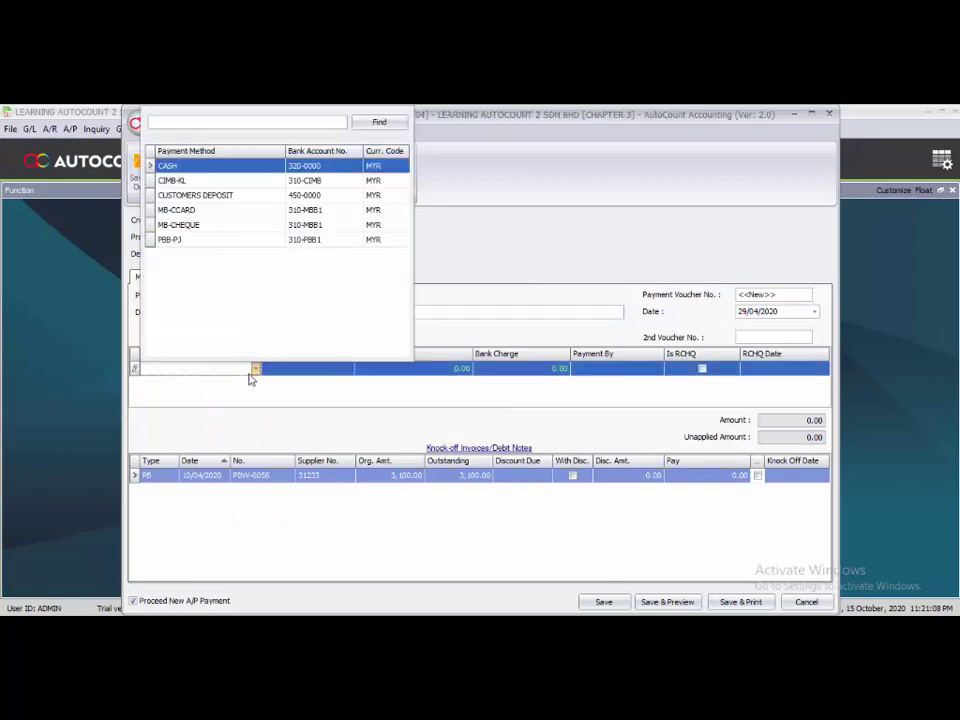
pyautogui.press('Down')
pyautogui.press('Down')
pyautogui.press('Up')
pyautogui.press('Return')
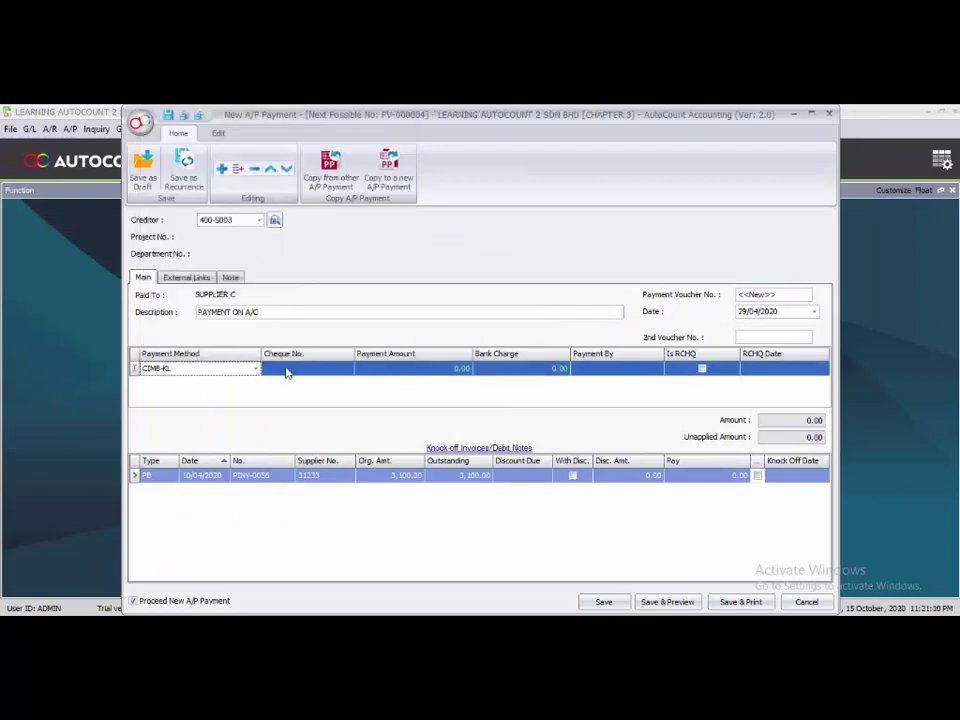
pyautogui.click(305, 369)
pyautogui.write('333004')
pyautogui.click(423, 371)
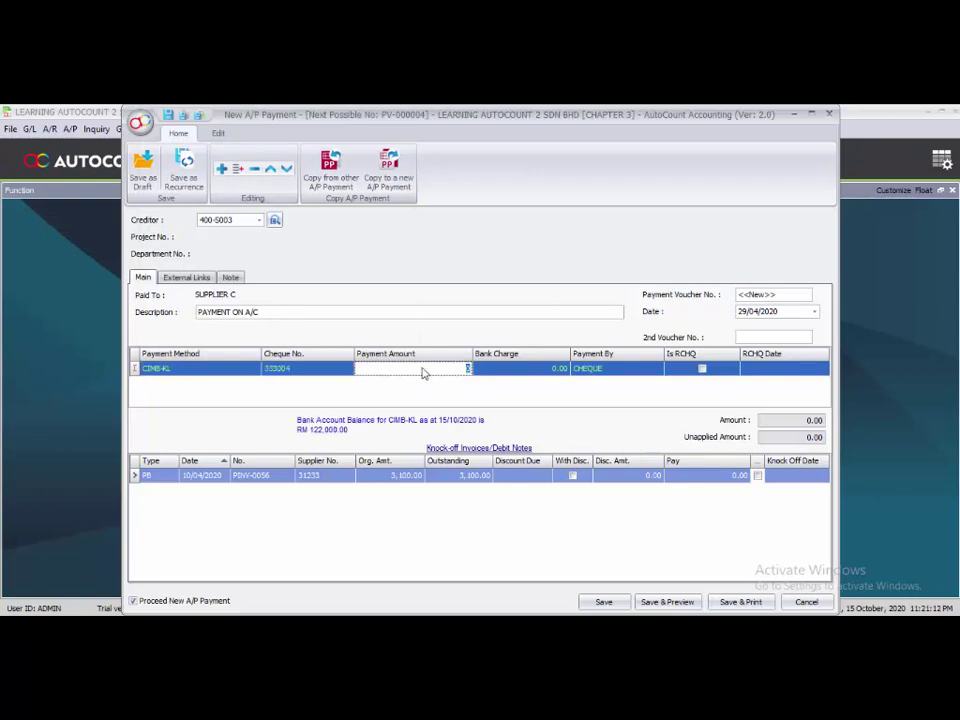
pyautogui.write('1100')
# - Knock off the payment against supplier invoice 31233 and save it with Proceed New A/P Payment disabled
pyautogui.click(394, 524)
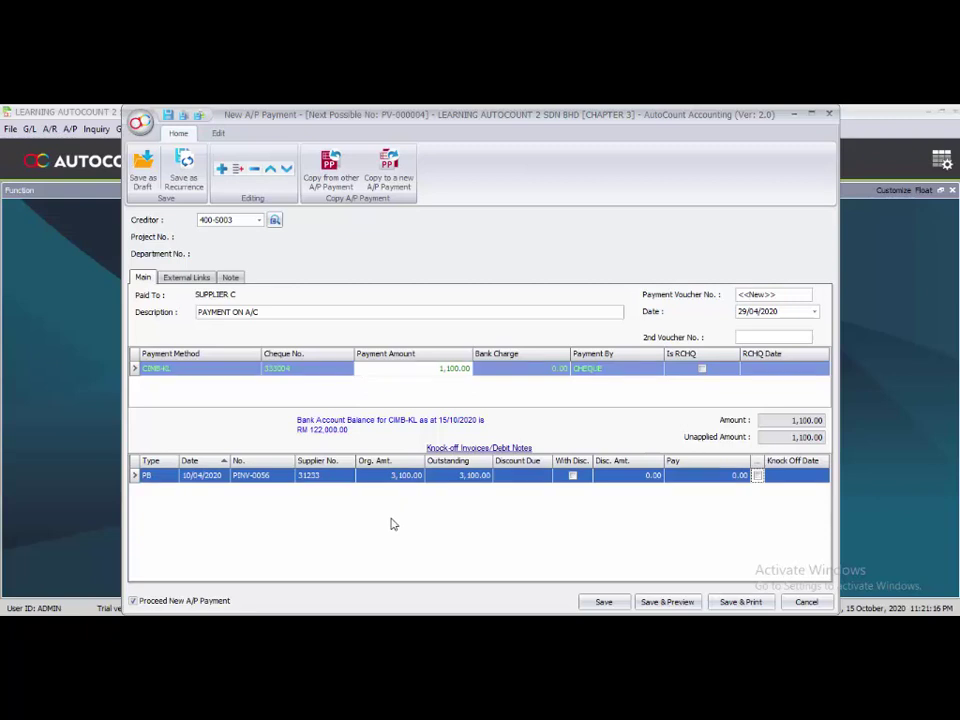
pyautogui.click(758, 477)
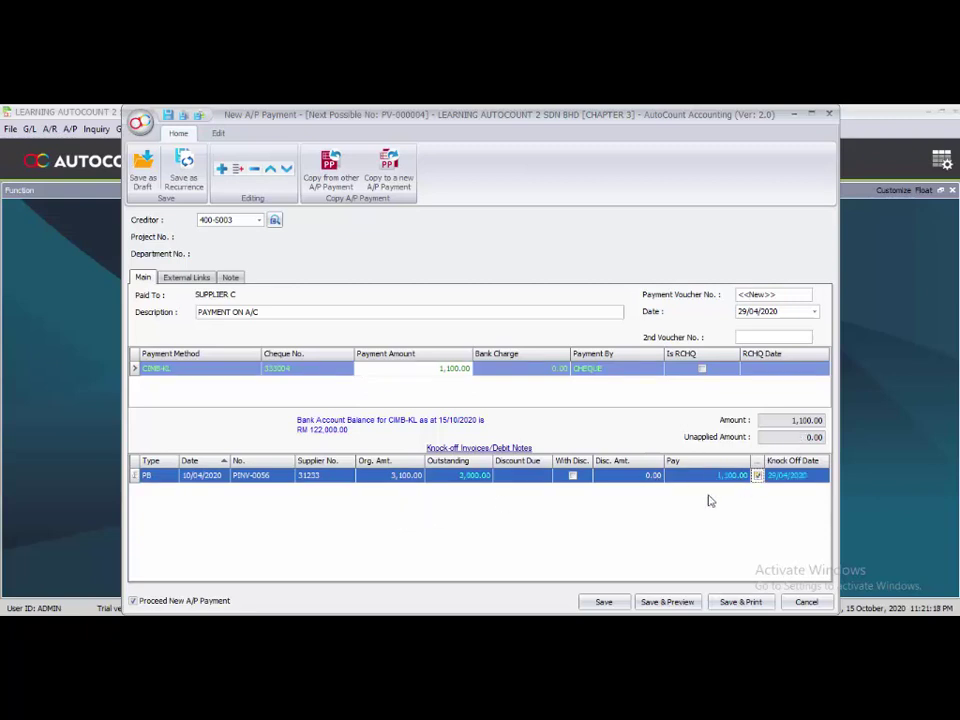
pyautogui.press('Tab')
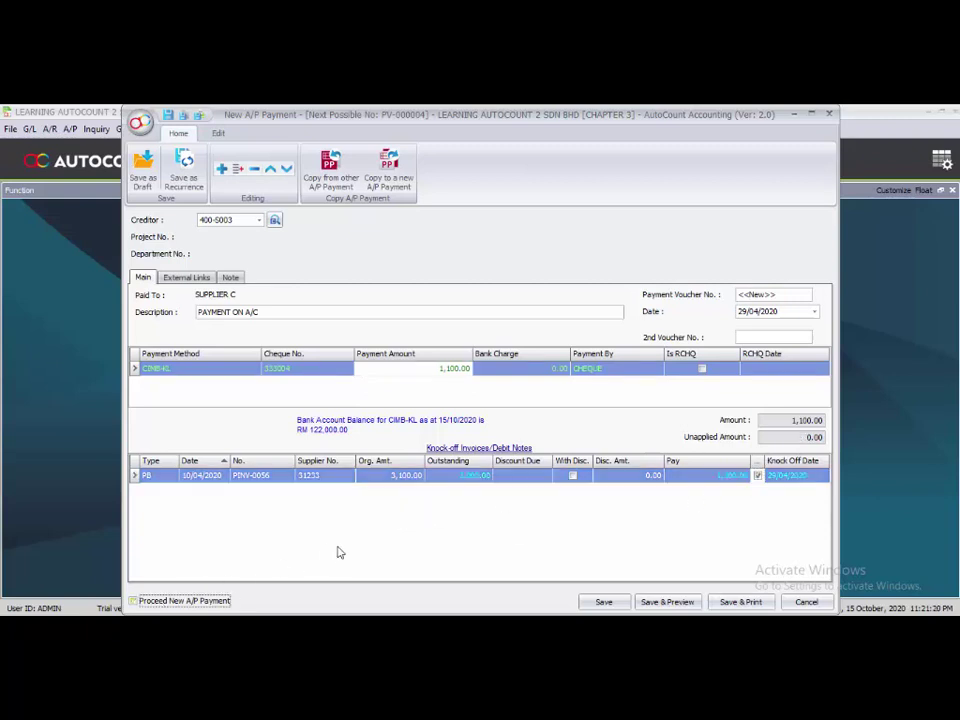
pyautogui.click(598, 604)
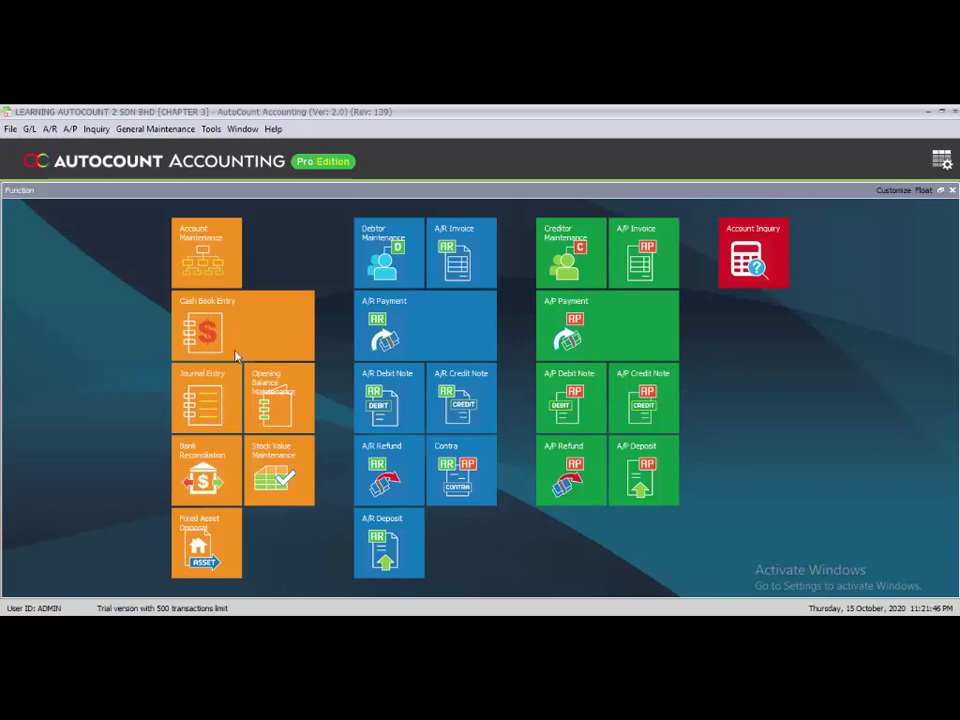
# - Set the April 2020 stock value to 36,980 in Stock Value Maintenance, save it and close the window
pyautogui.click(29, 129)
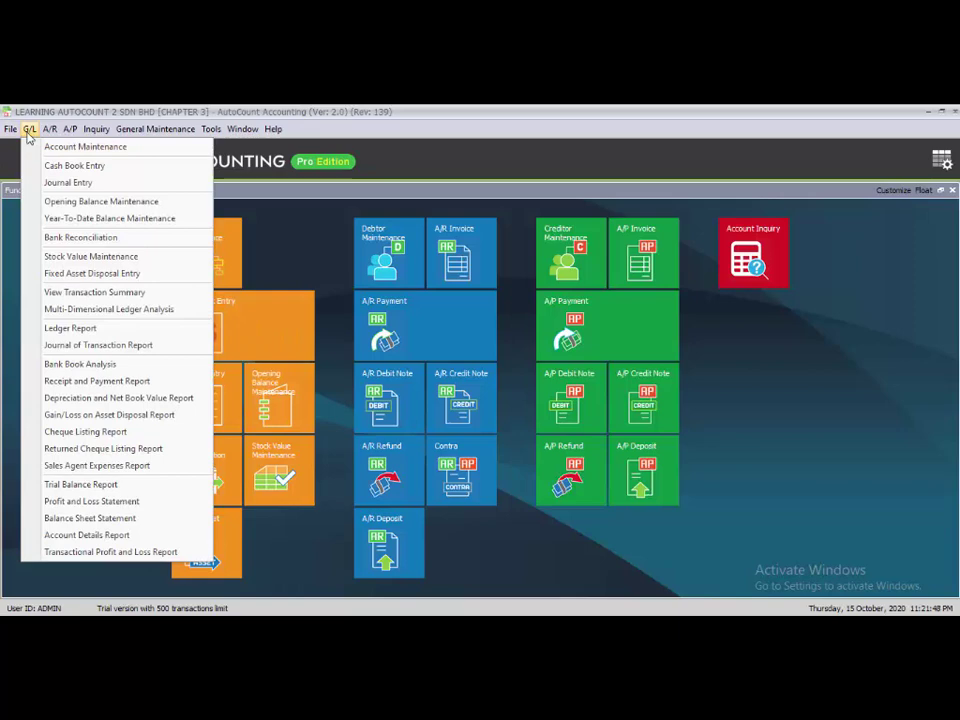
pyautogui.click(72, 257)
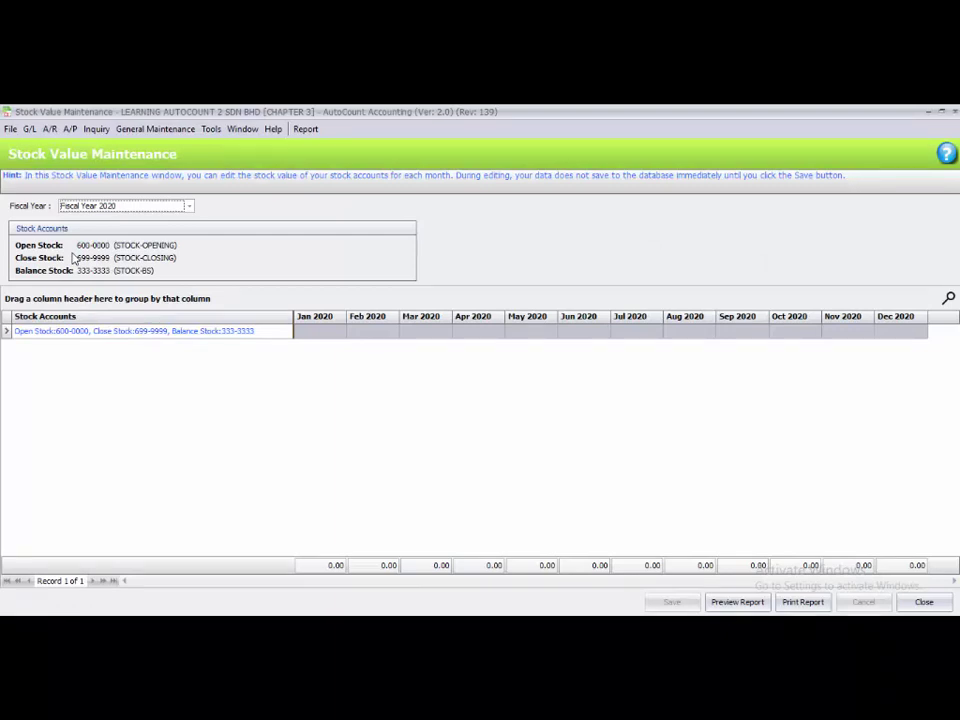
pyautogui.click(475, 333)
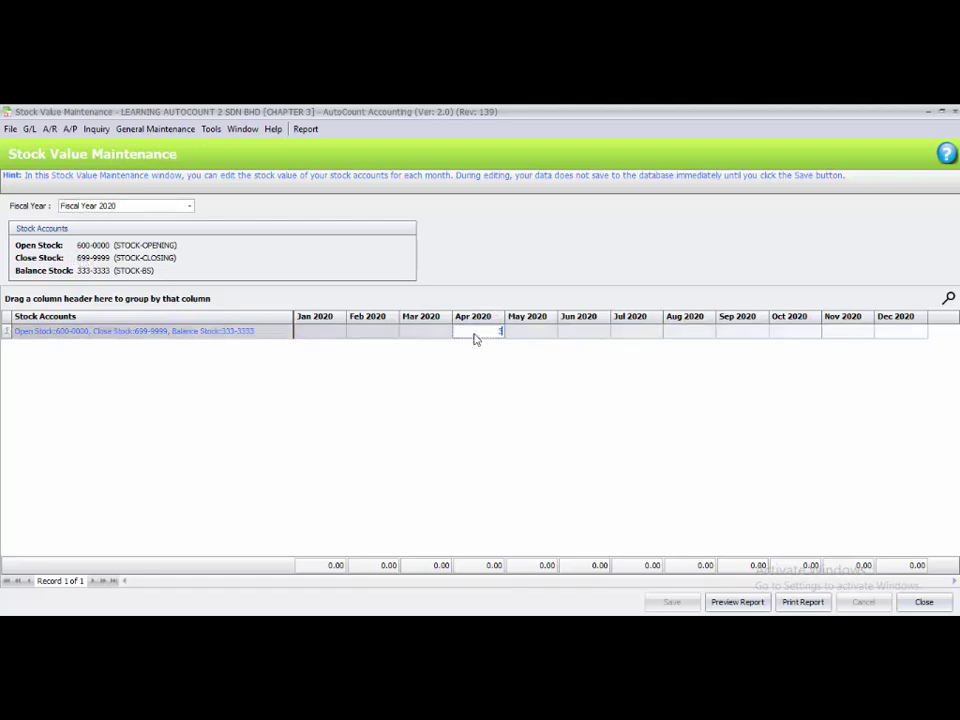
pyautogui.write('36,')
pyautogui.write('980')
pyautogui.click(613, 431)
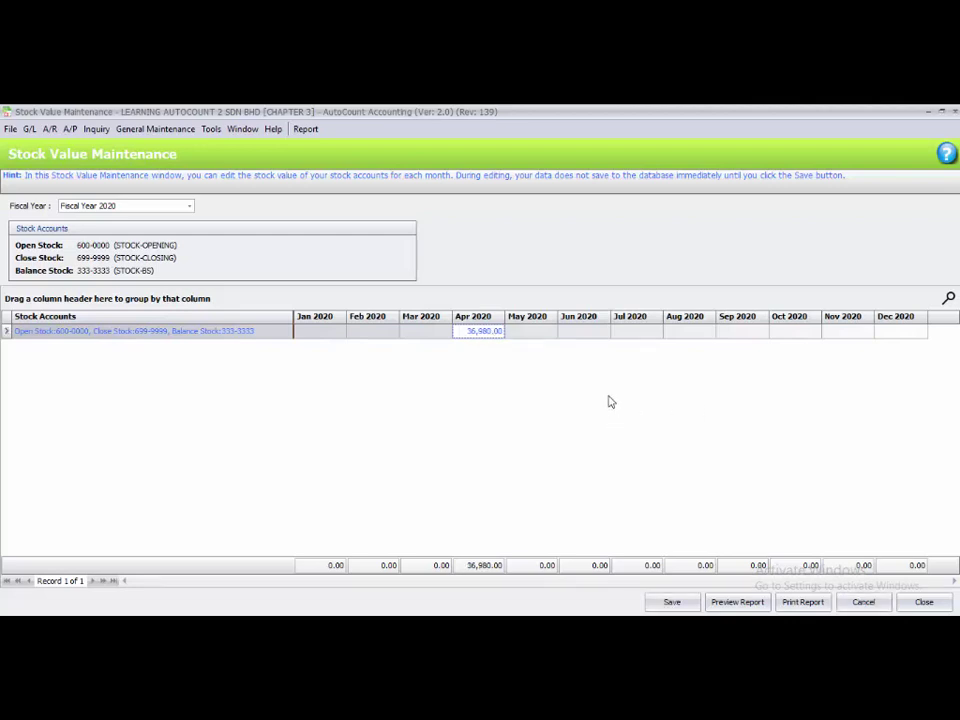
pyautogui.click(688, 605)
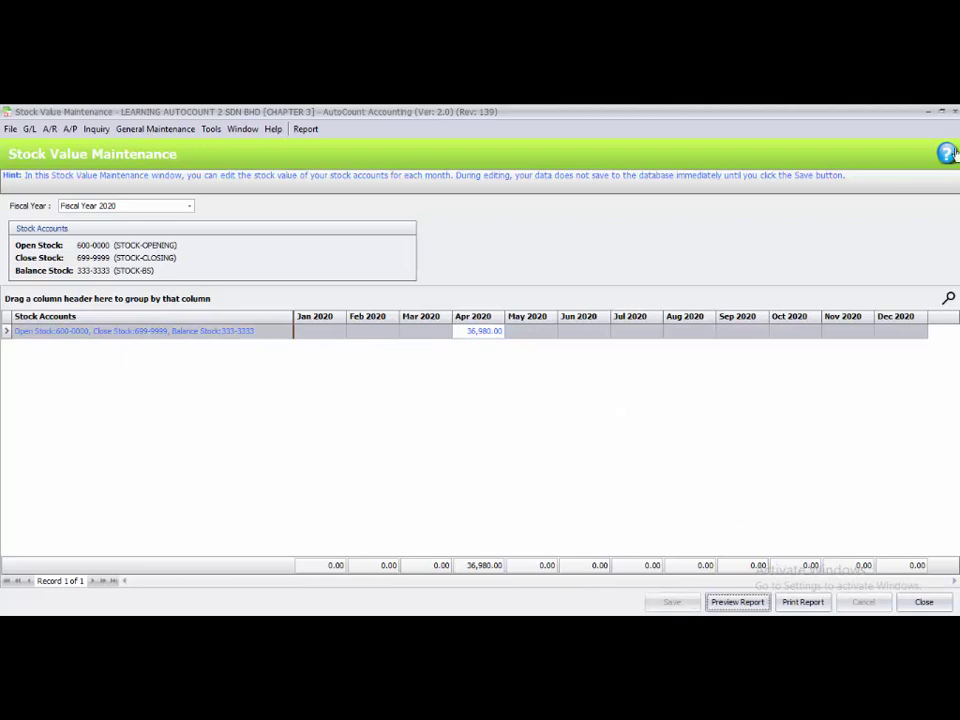
pyautogui.press('Escape')
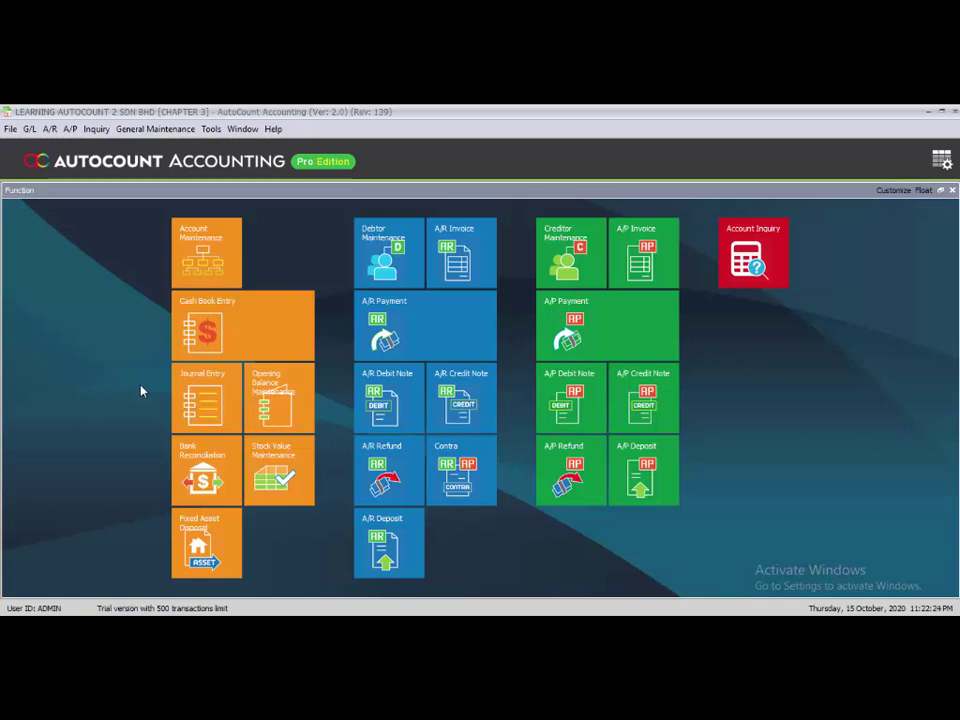
# - Generate a preview of the overall Trial Balance report as at 30/04/2020
pyautogui.click(30, 129)
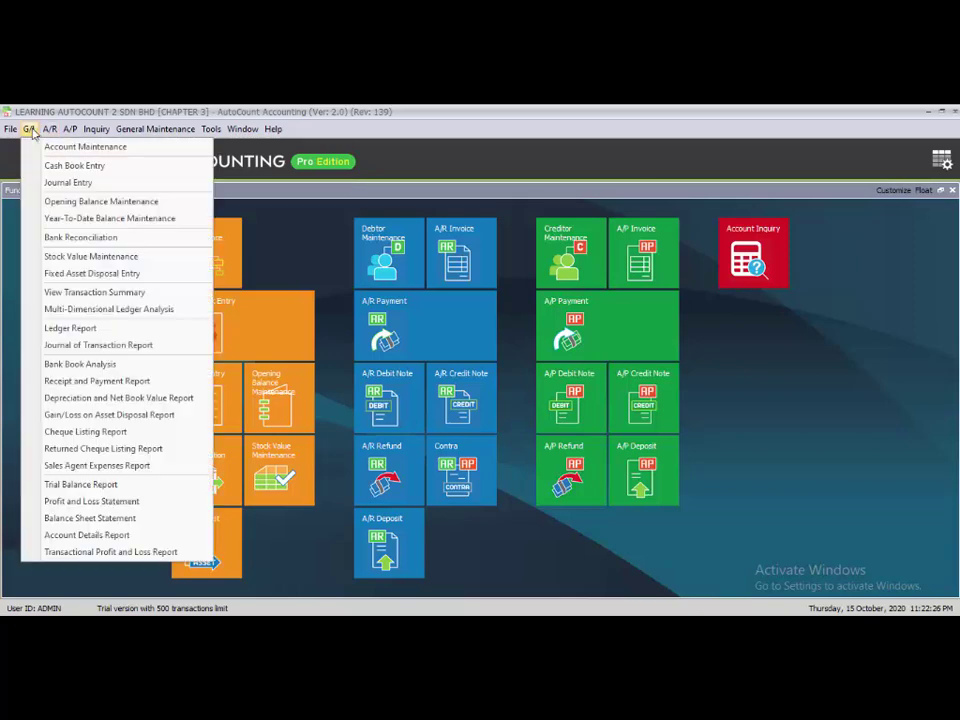
pyautogui.click(122, 485)
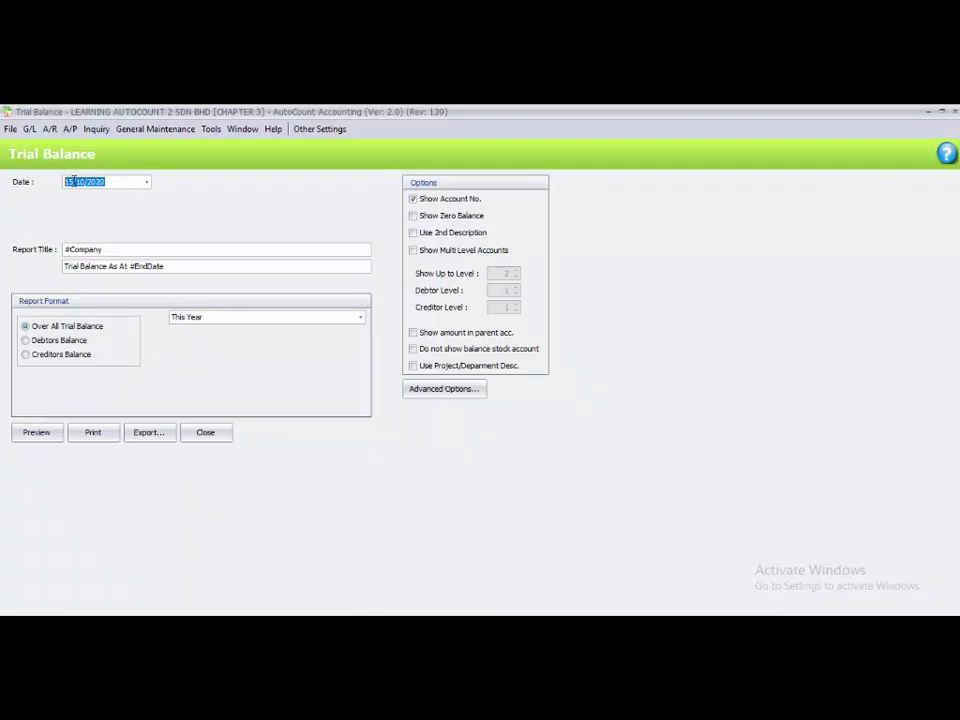
pyautogui.click(73, 181)
pyautogui.write('3004')
pyautogui.click(31, 431)
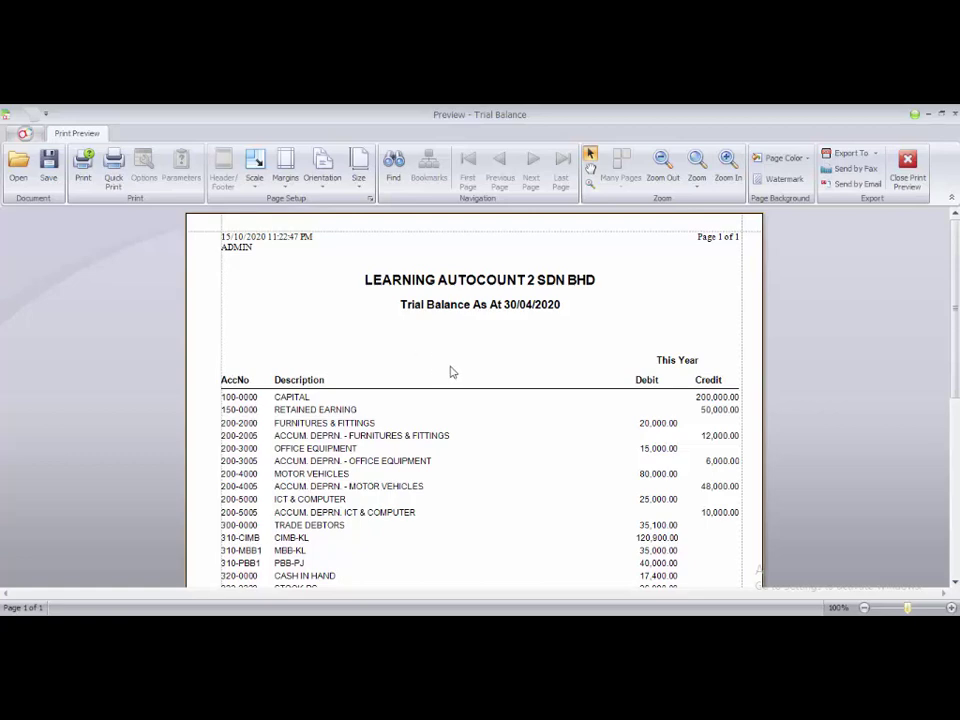
# - Review the account balances and the debit and credit totals down the trial balance, and close the preview and the Trial Balance window
pyautogui.scroll(-3, 523, 411)
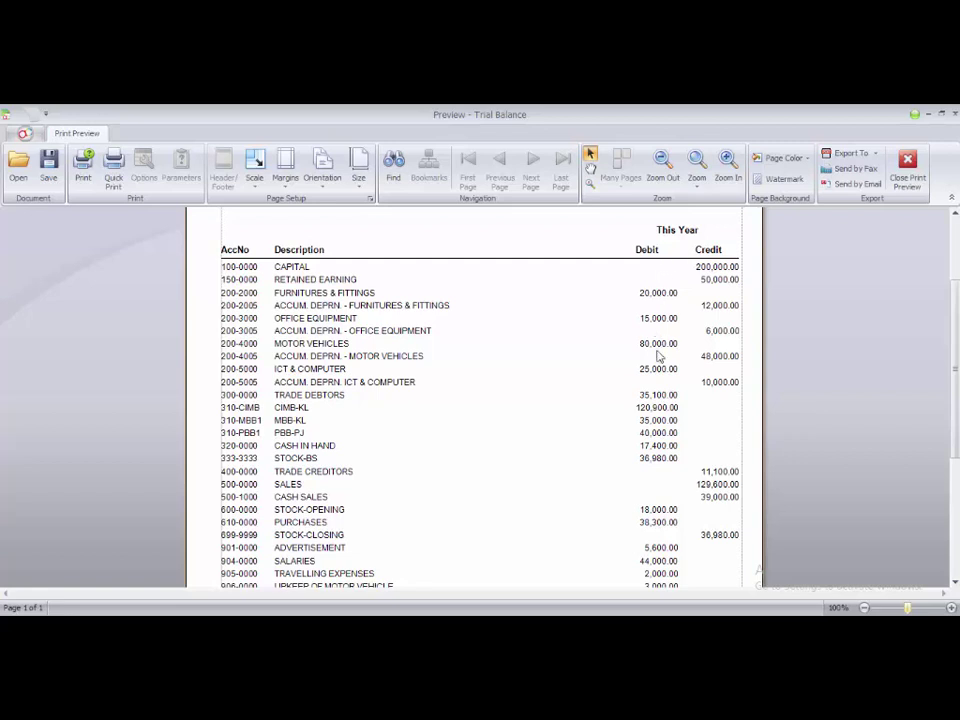
pyautogui.scroll(-3, 581, 426)
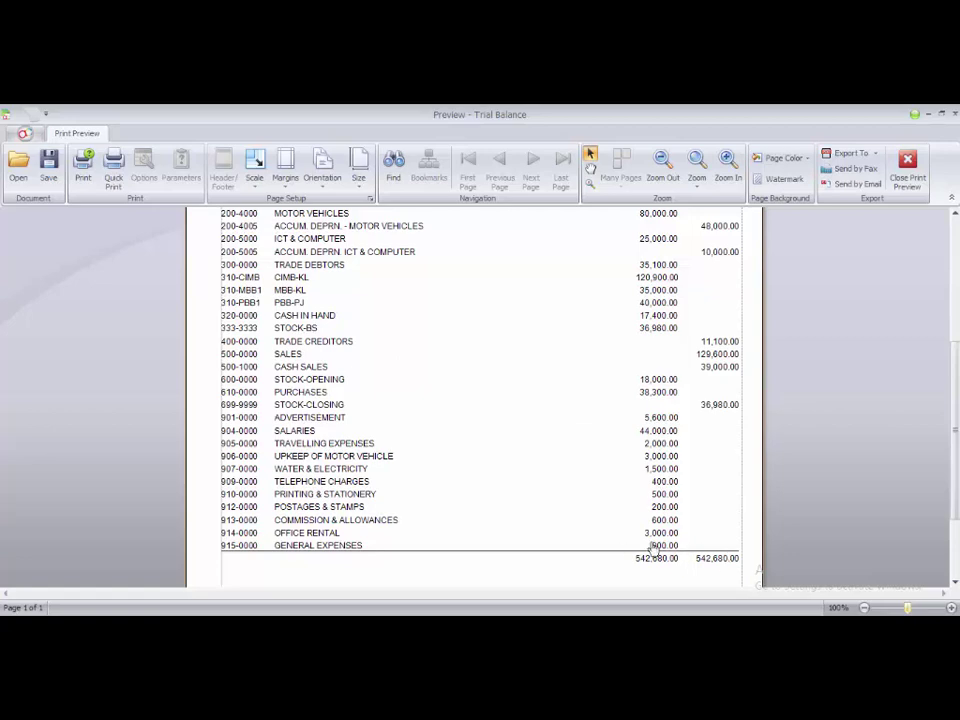
pyautogui.scroll(5, 643, 568)
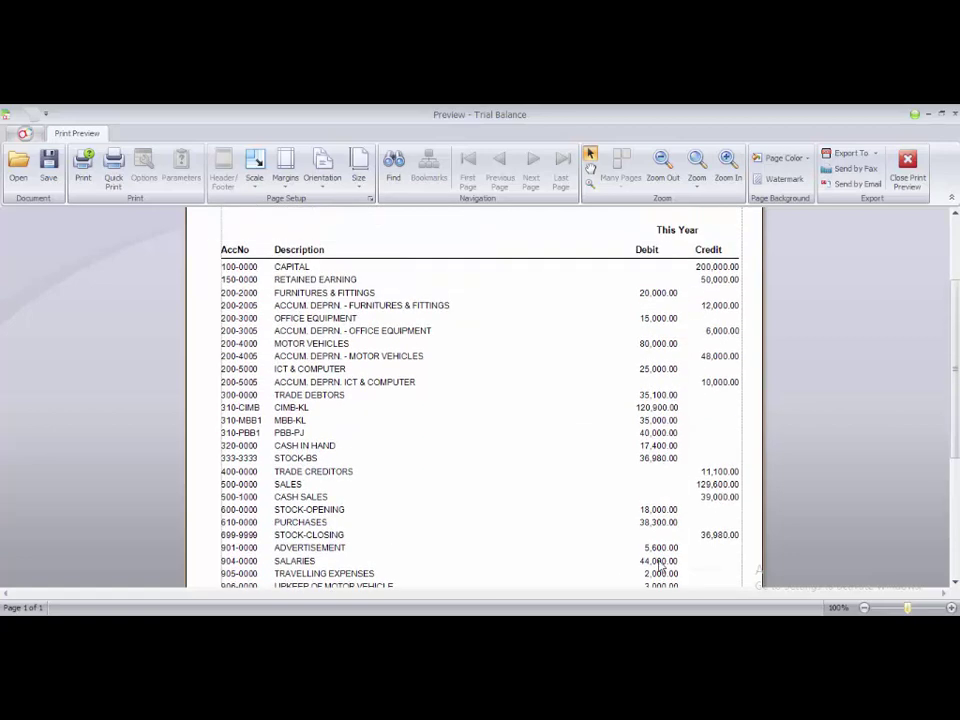
pyautogui.scroll(-5, 659, 566)
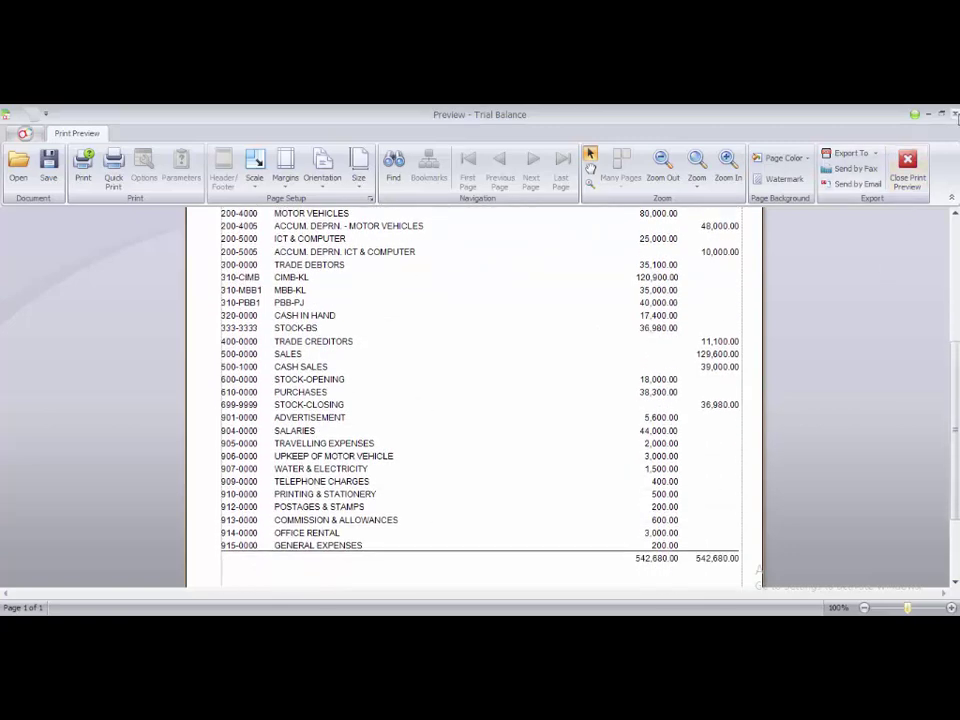
pyautogui.click(941, 114)
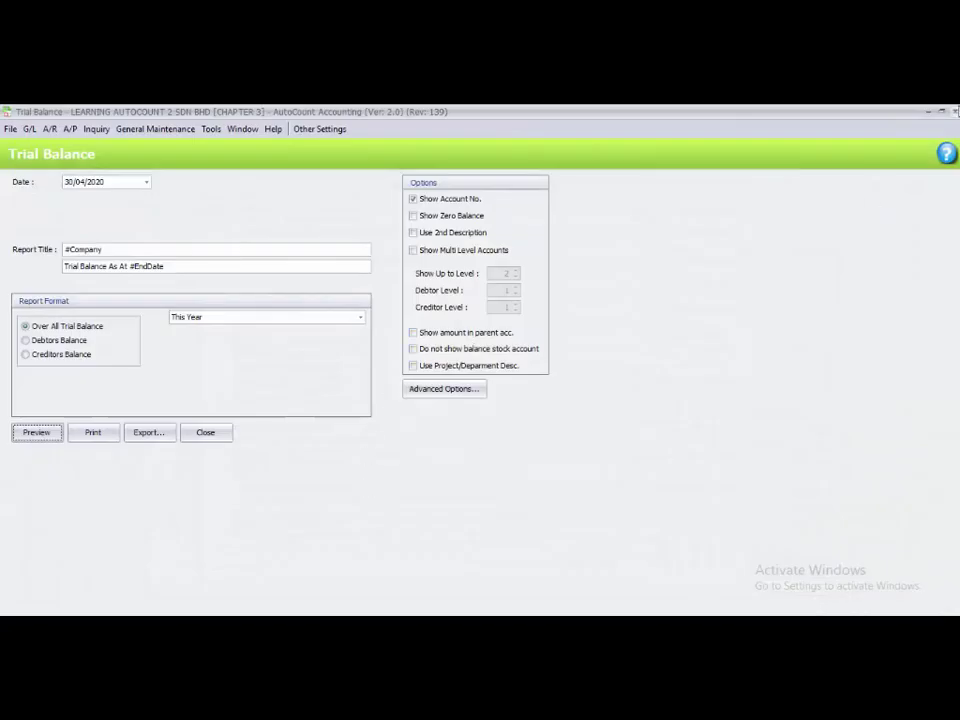
pyautogui.click(950, 127)
pyautogui.click(30, 129)
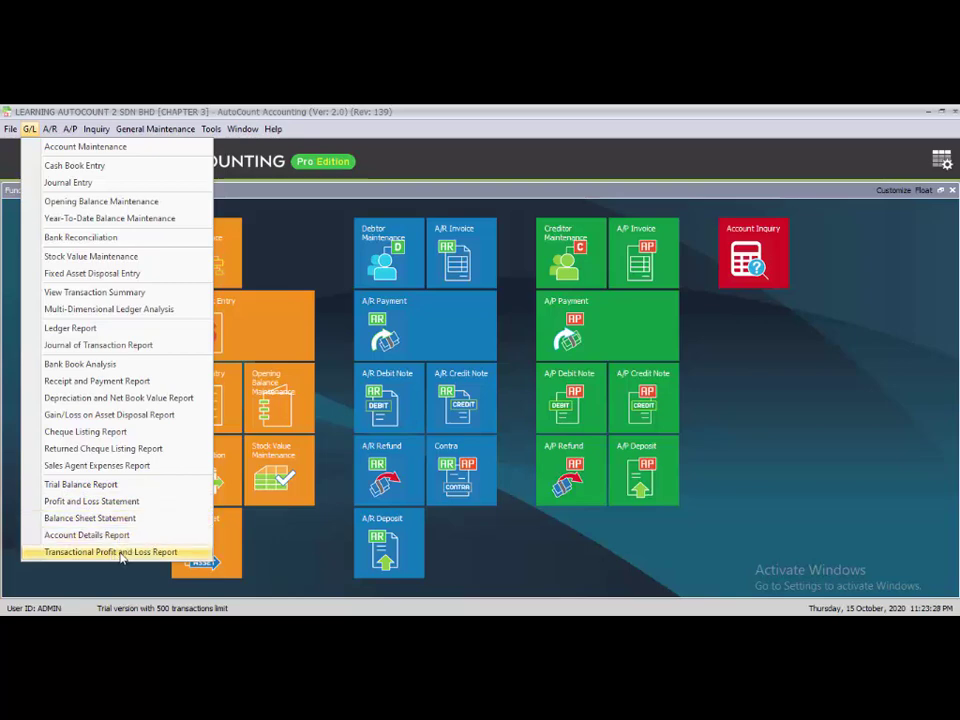
pyautogui.click(296, 552)
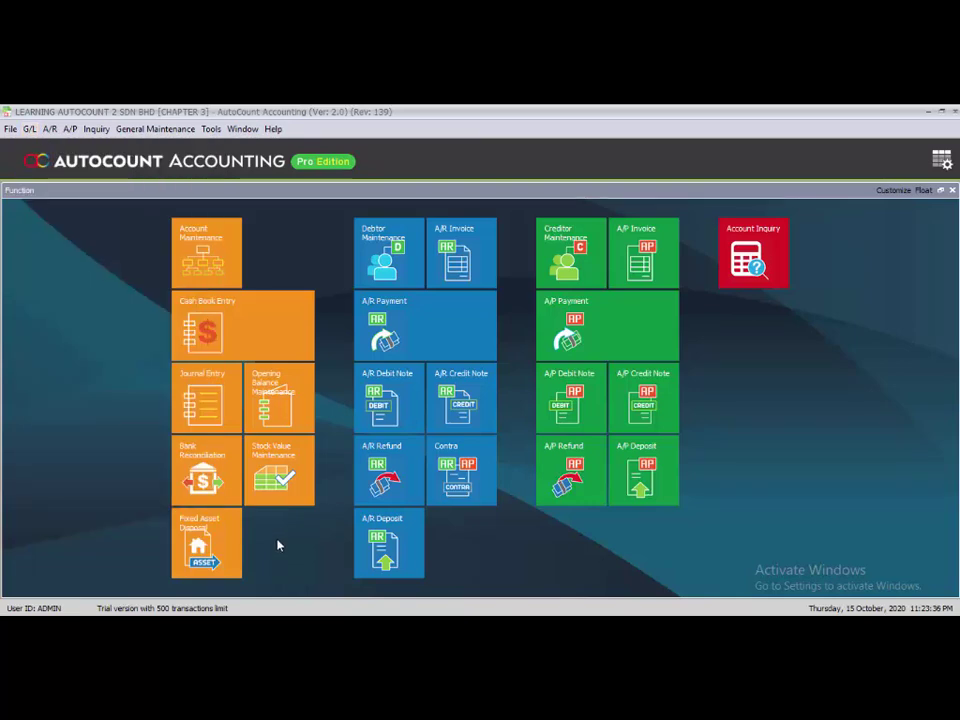